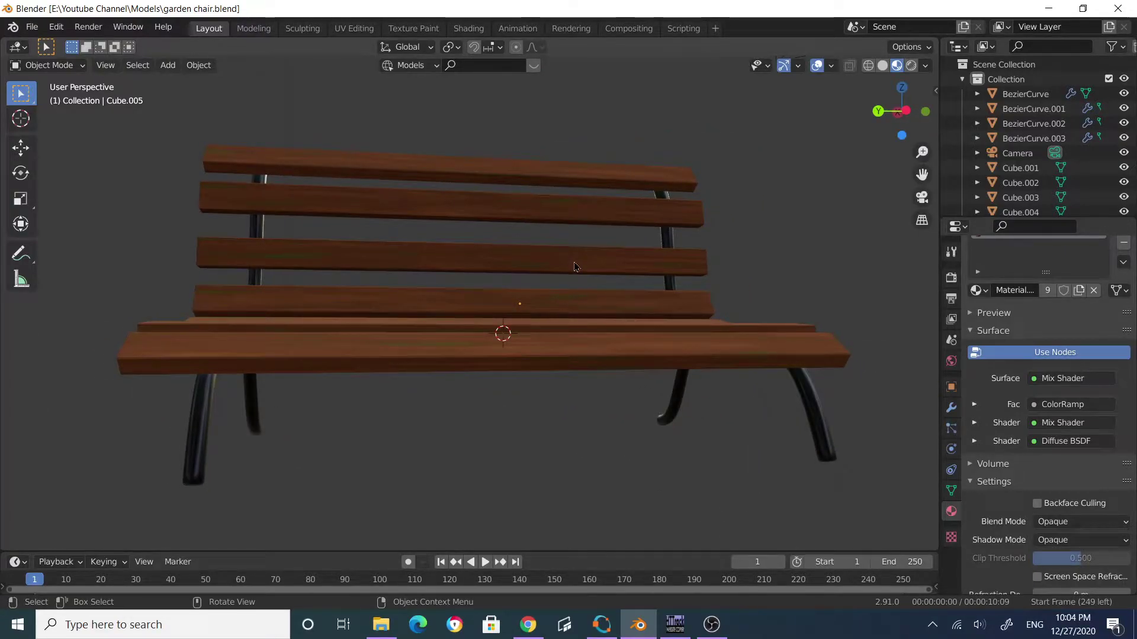
Save the finished garden chair.blend and start a new General file.
middle_click_drag(476, 347, 532, 321)
key("ctrl+s")
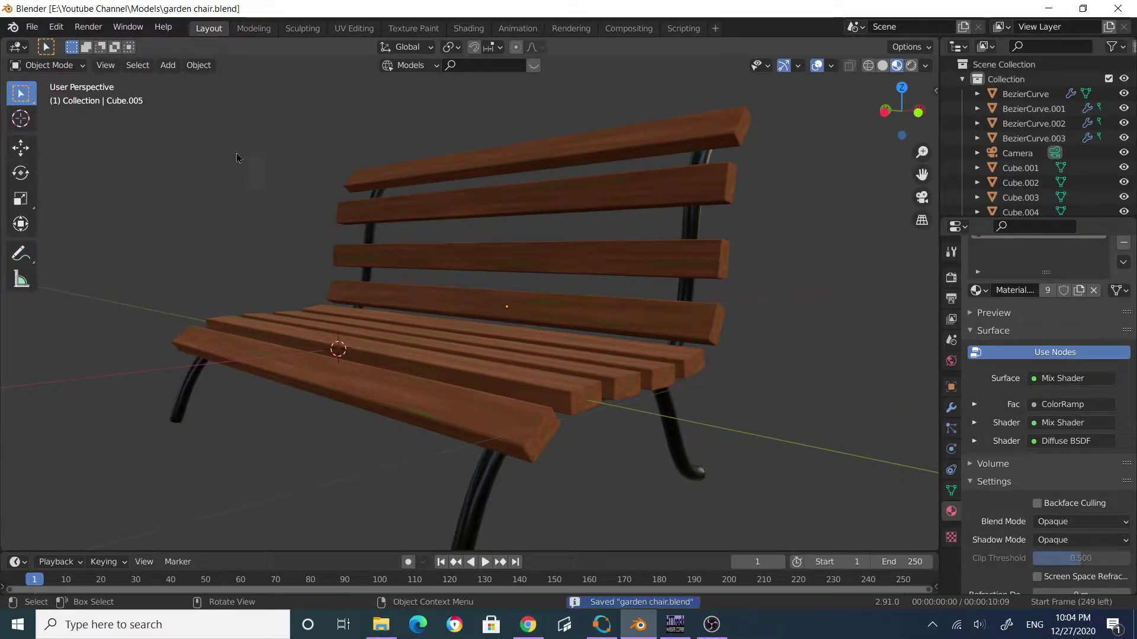
left_click(32, 27)
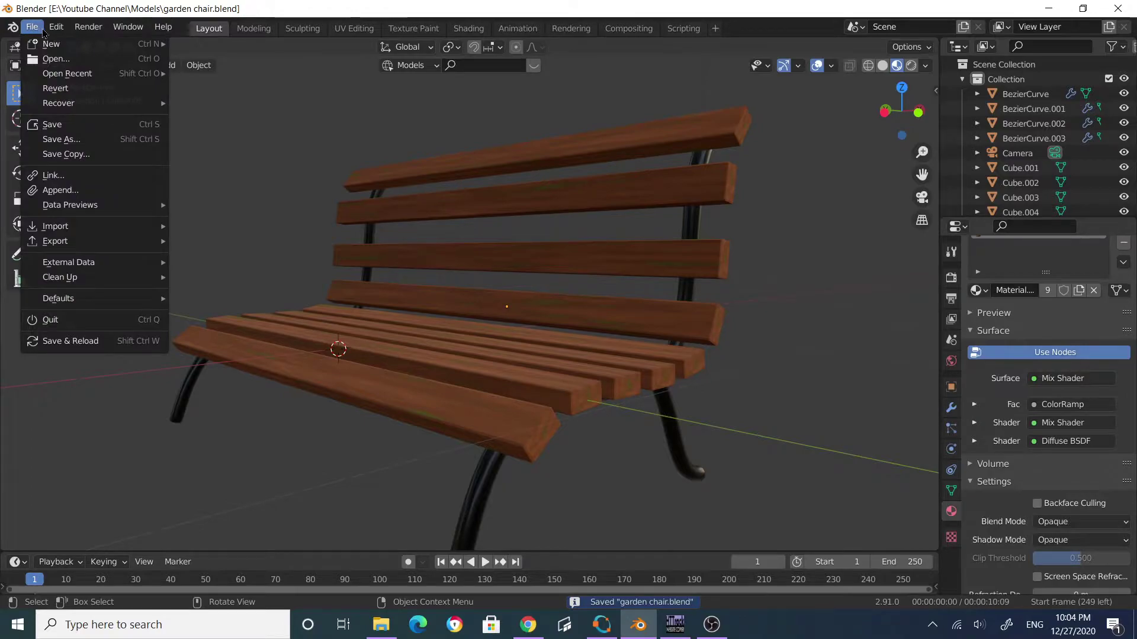
mouse_move(56, 27)
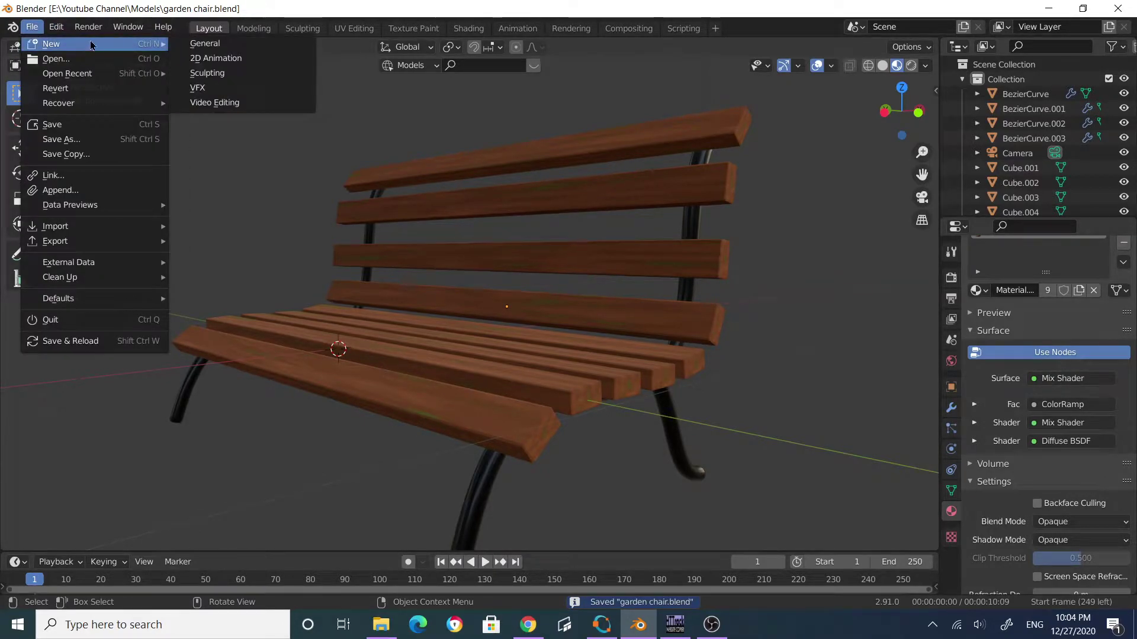
left_click(261, 43)
Delete the default cube from the new scene.
middle_click_drag(880, 418, 503, 332)
key("x")
left_click(545, 342)
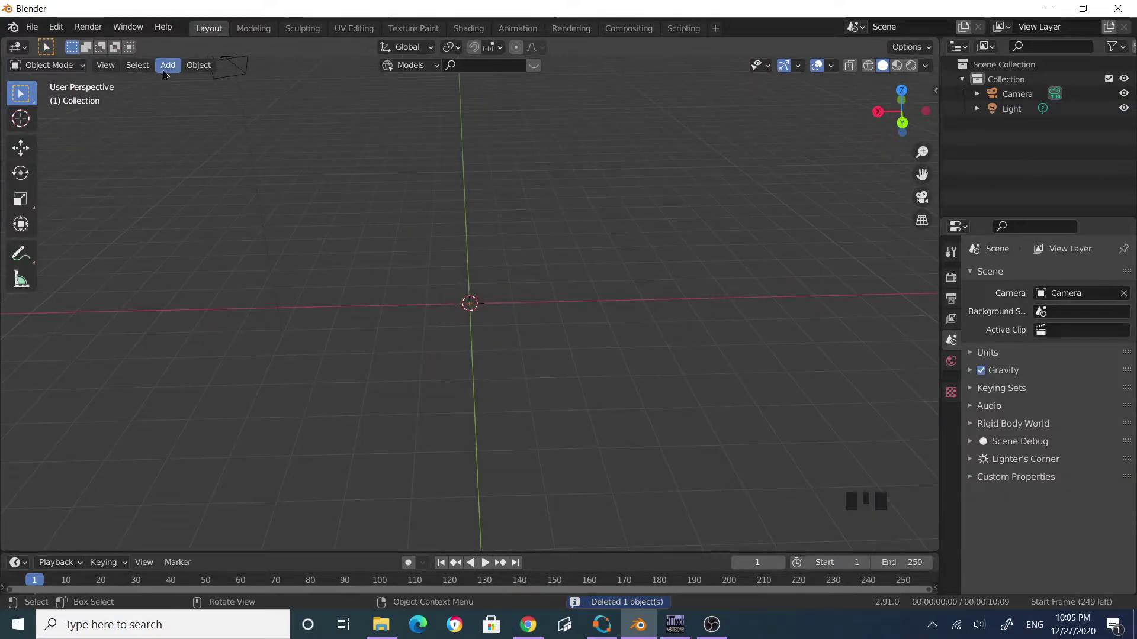
Add a Bezier curve at the world origin and keep it selected.
left_click(167, 65)
mouse_move(205, 99)
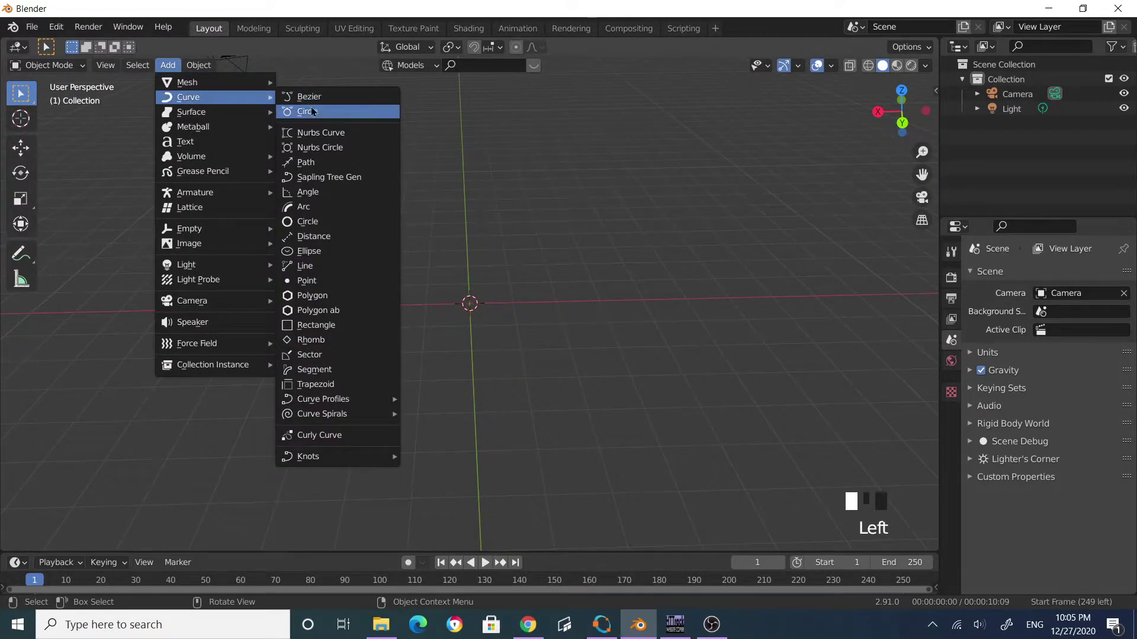
left_click(337, 96)
scroll(462, 386, "up", 2)
scroll(464, 386, "up", 6)
middle_click_drag(548, 358, 576, 337)
left_click(597, 303)
Rotate the Bezier curve 90° around the global X axis so it stands upright.
middle_click_drag(640, 358, 636, 391)
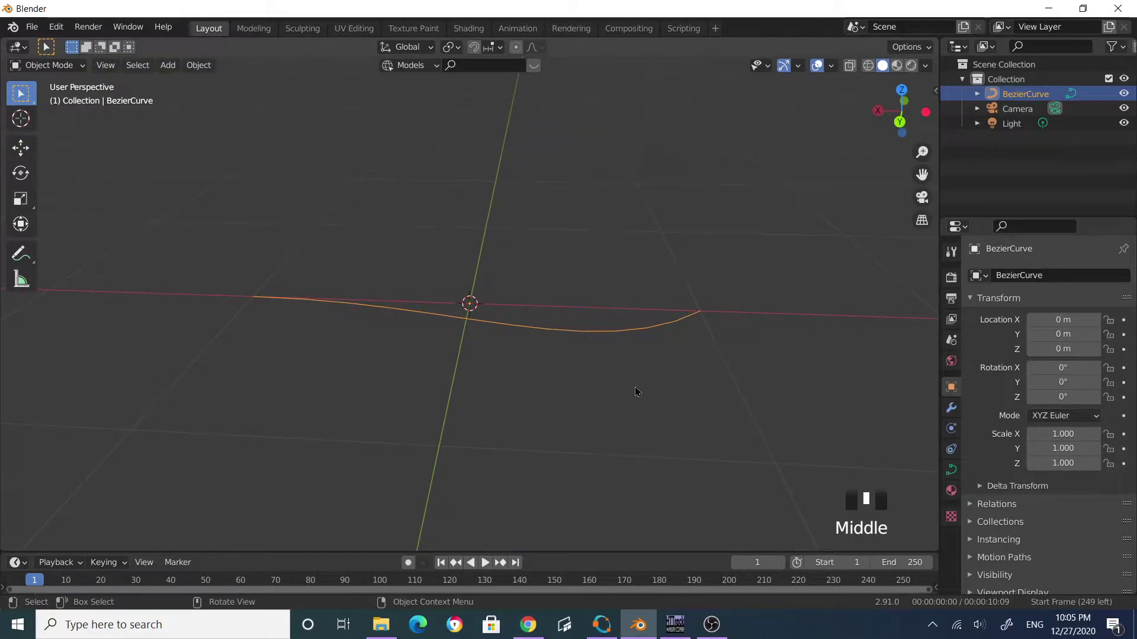
key("r")
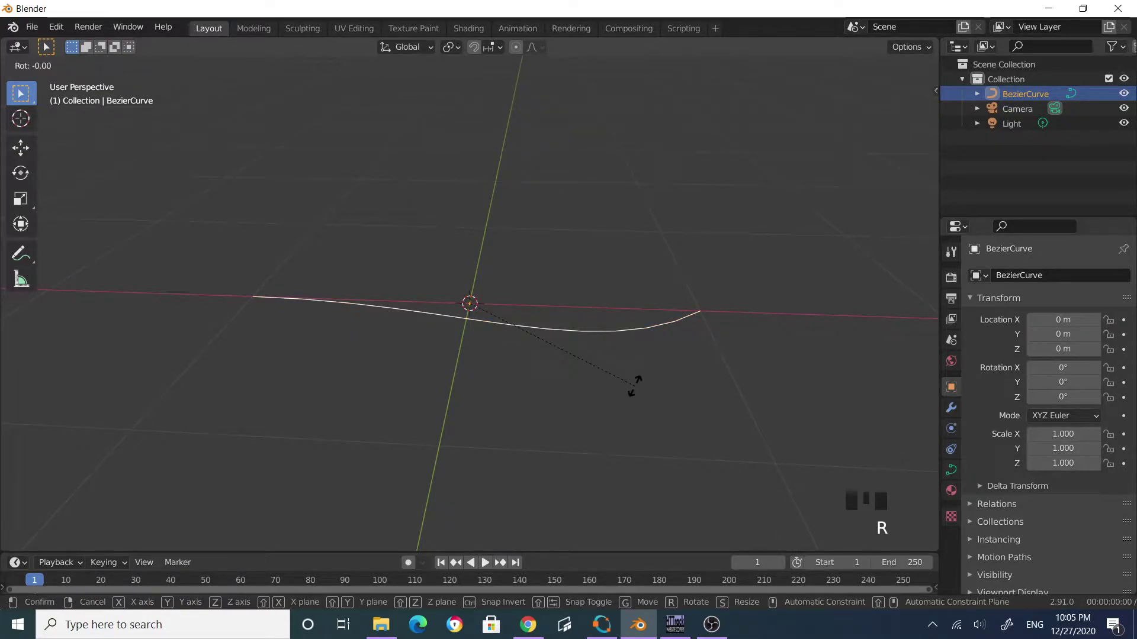
key("x")
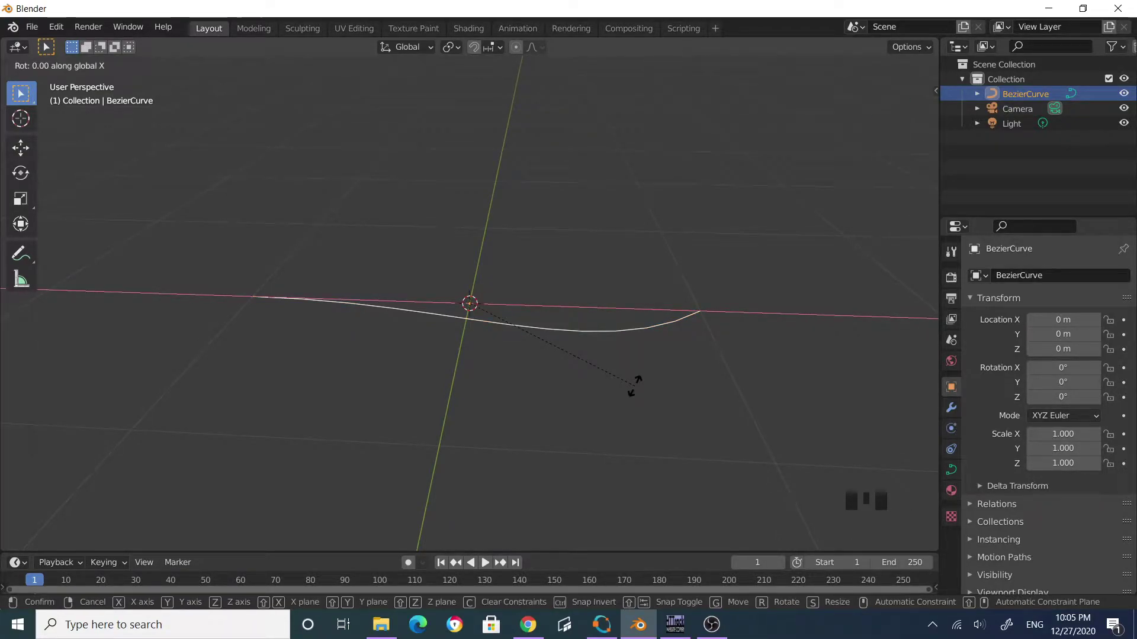
type("90")
key("Return")
Open the Bezier curve in Edit Mode, seen in the front orthographic view.
scroll(634, 386, "up", 1)
left_click(681, 383)
scroll(636, 305, "up", 1)
middle_click_drag(635, 305, 594, 315)
scroll(611, 317, "up", 1)
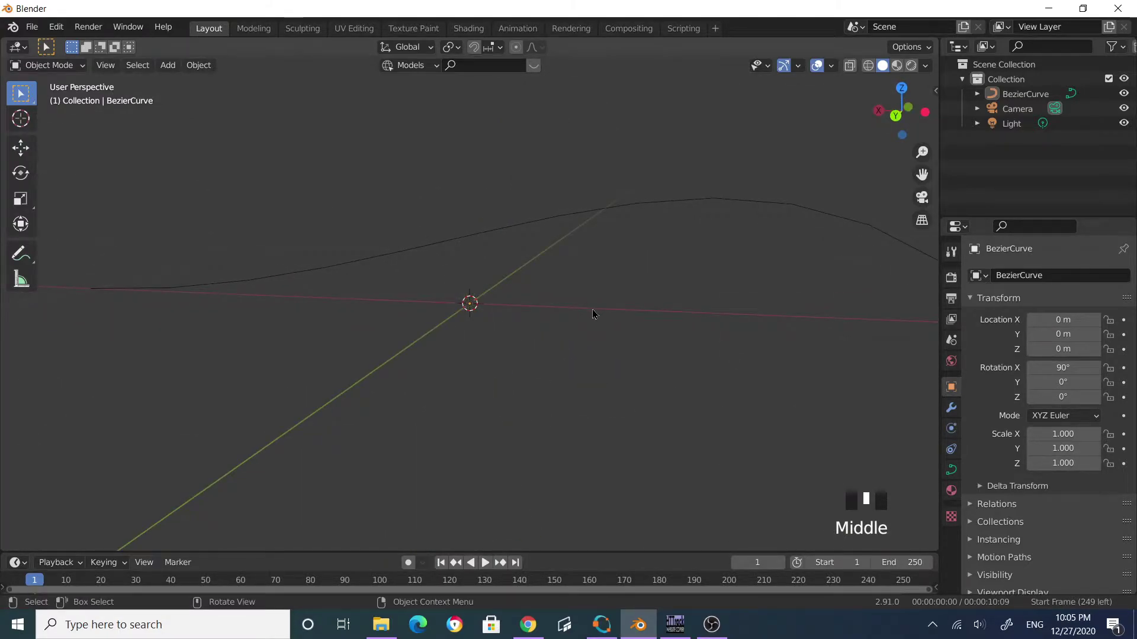
scroll(597, 318, "down", 2)
key("KP_3")
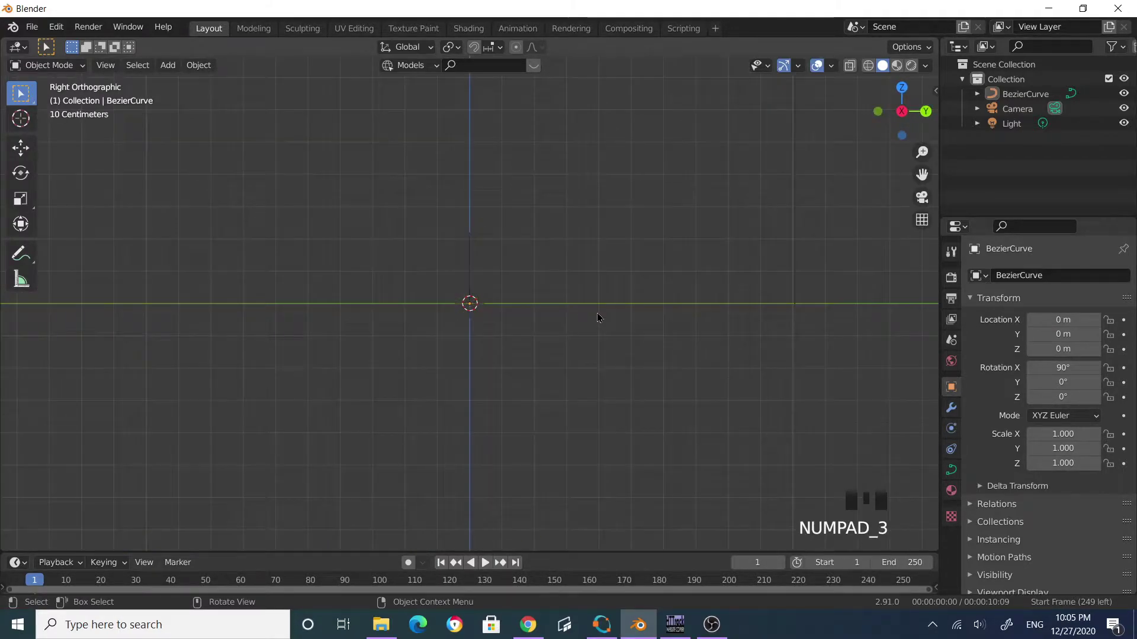
key("KP_1")
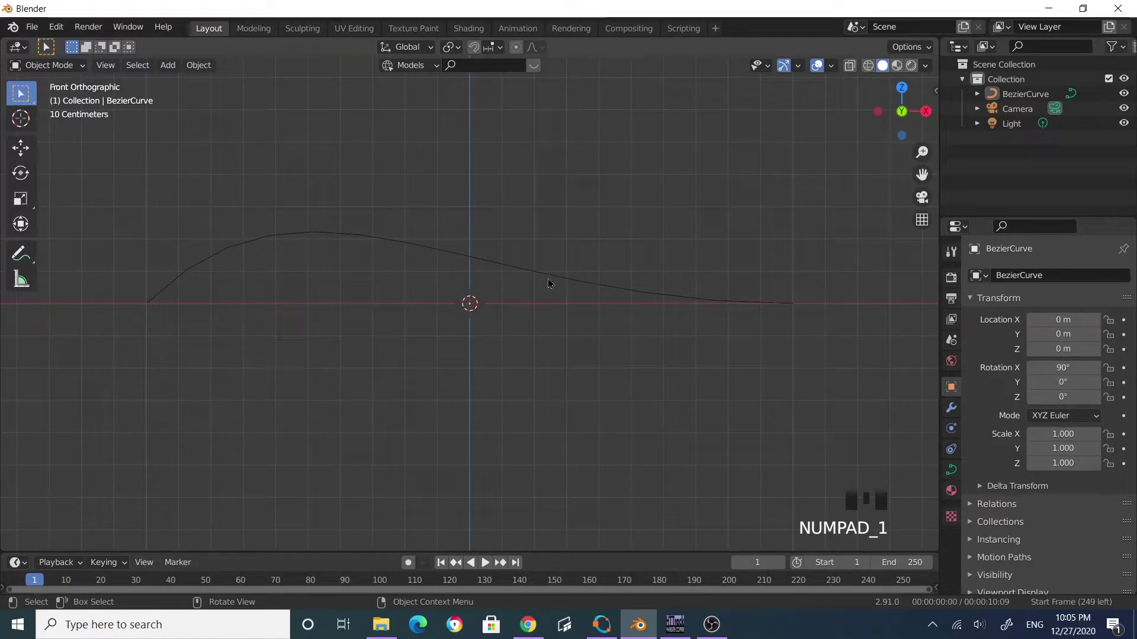
left_click(450, 278)
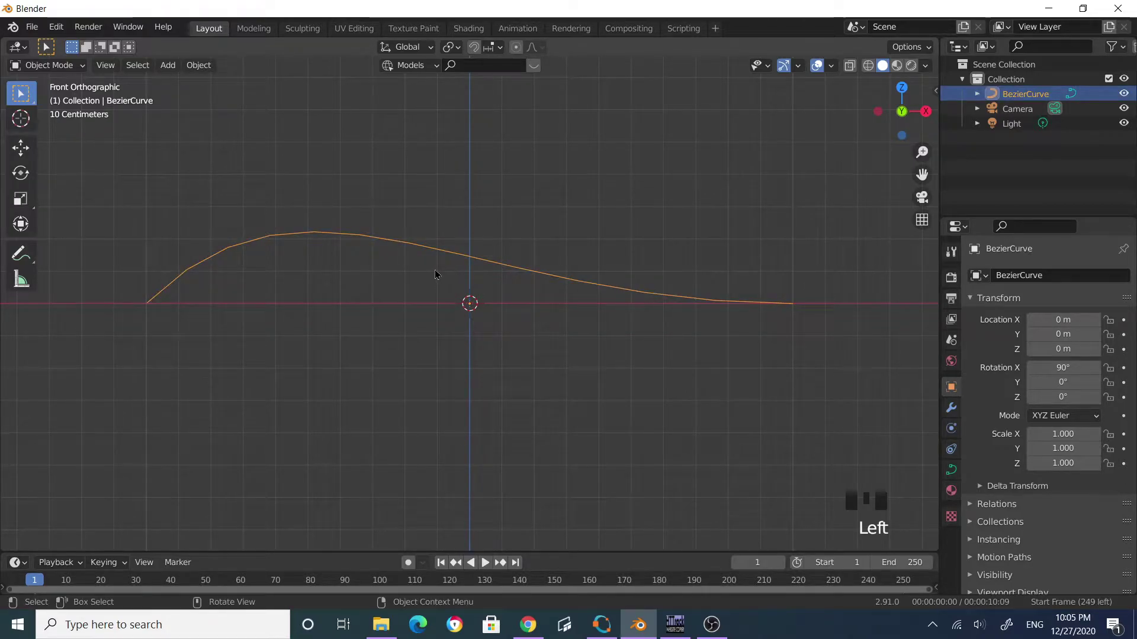
key("Tab")
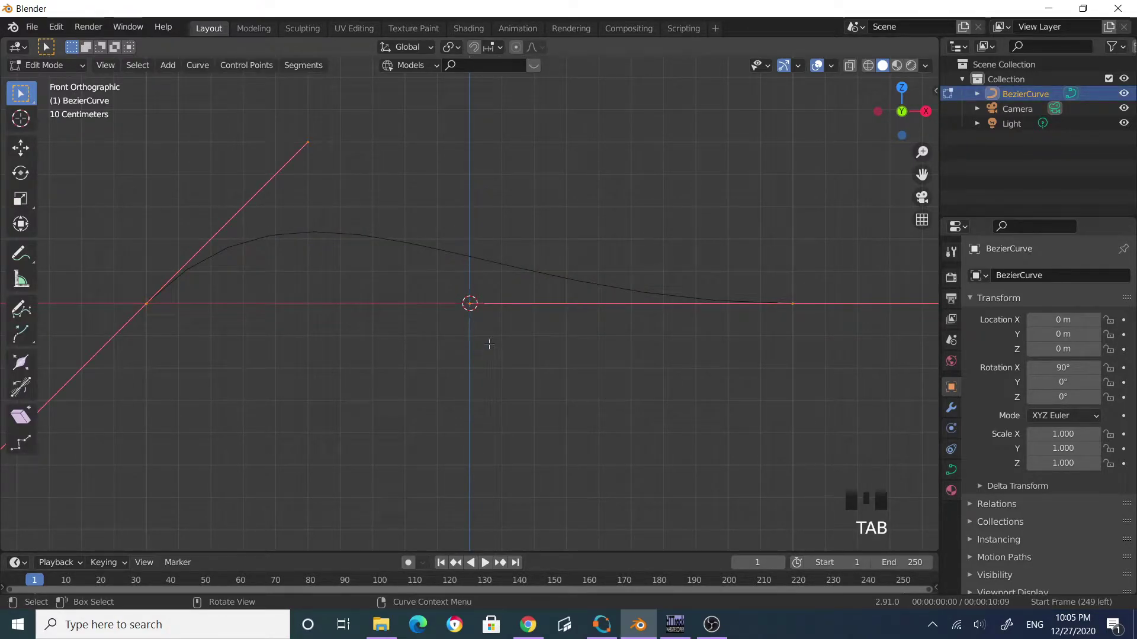
Move the curve's left control point down and inward, and shift its upper handle about 0.29 m left and 0.08 m up.
left_click(137, 301)
scroll(308, 337, "down", 2)
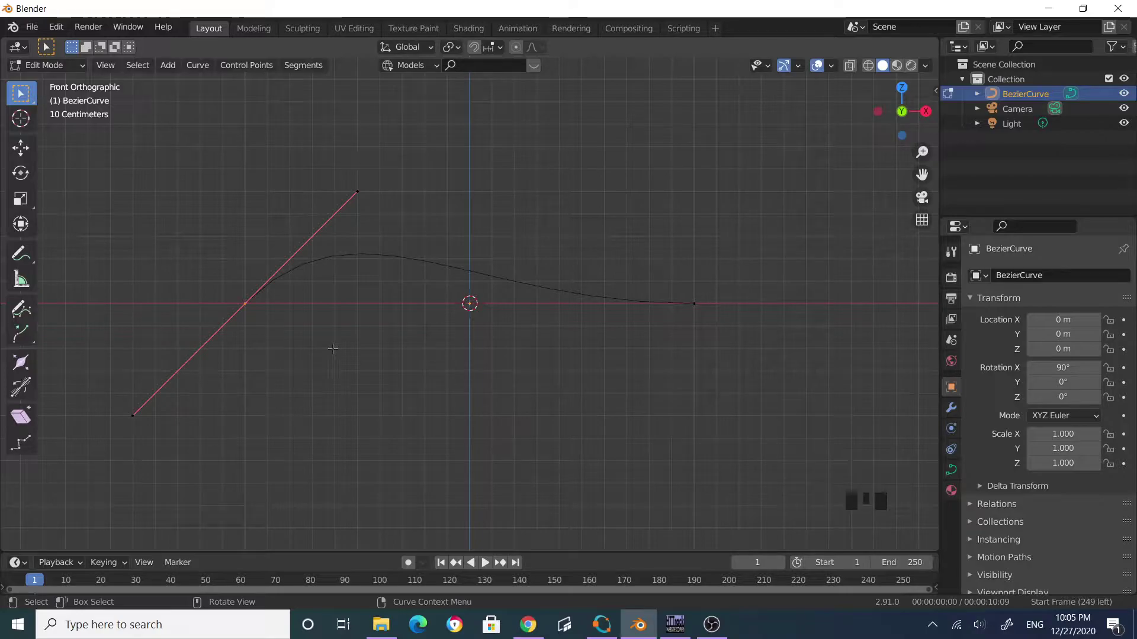
left_click_drag(203, 254, 337, 350)
key("g")
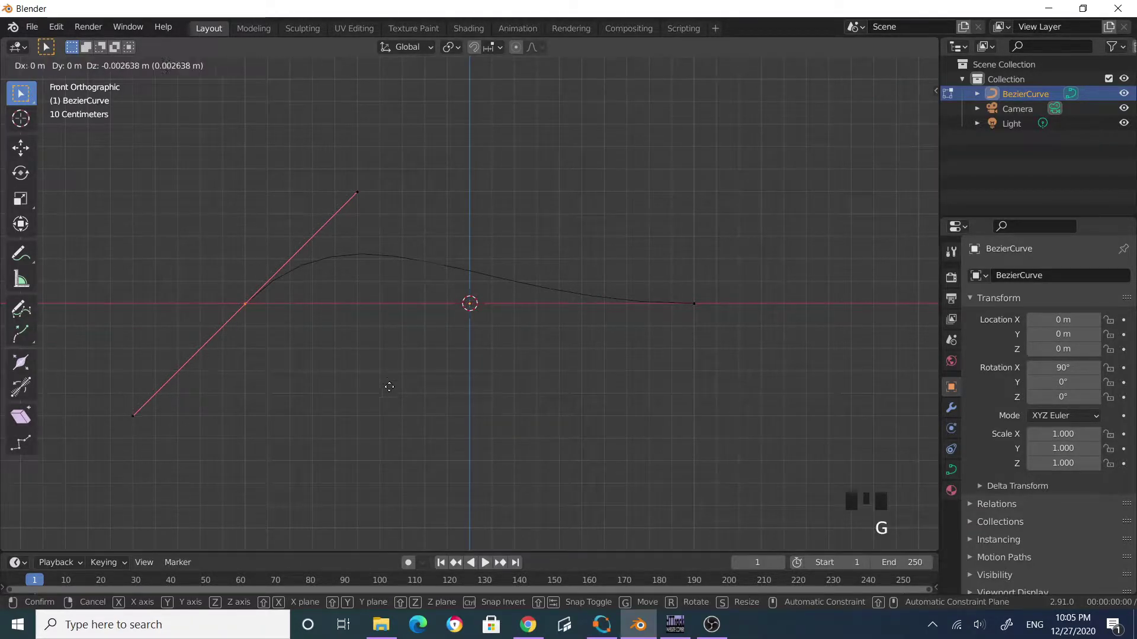
left_click(454, 451)
left_click_drag(393, 254, 502, 298)
key("g")
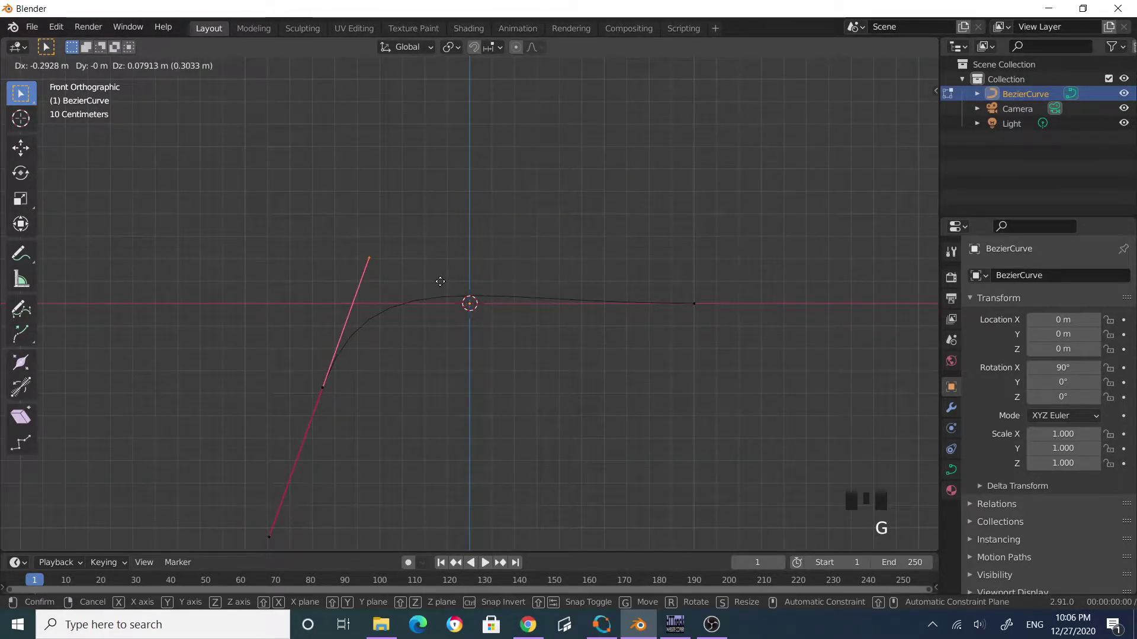
left_click(441, 281)
Move the curve's right control point inward and slightly down, shortening the seat section.
left_click_drag(629, 256, 763, 332)
key("g")
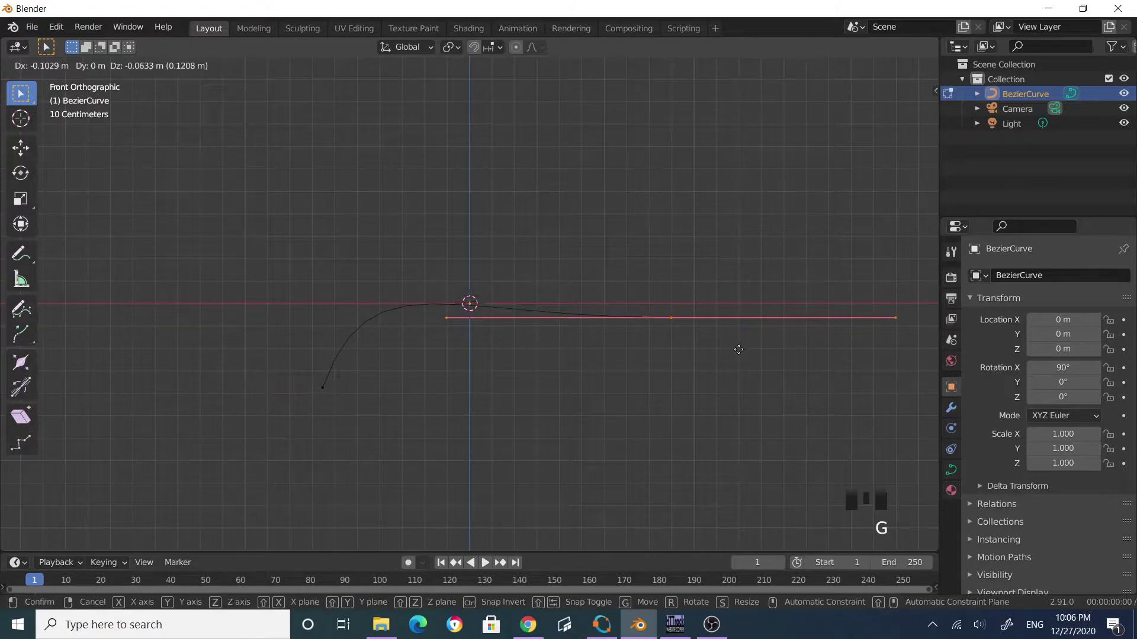
left_click(689, 356)
Extrude a new control point from the curve's right end, up and to the right, to form the backrest.
left_click_drag(608, 301, 672, 386)
left_click_drag(595, 285, 657, 381)
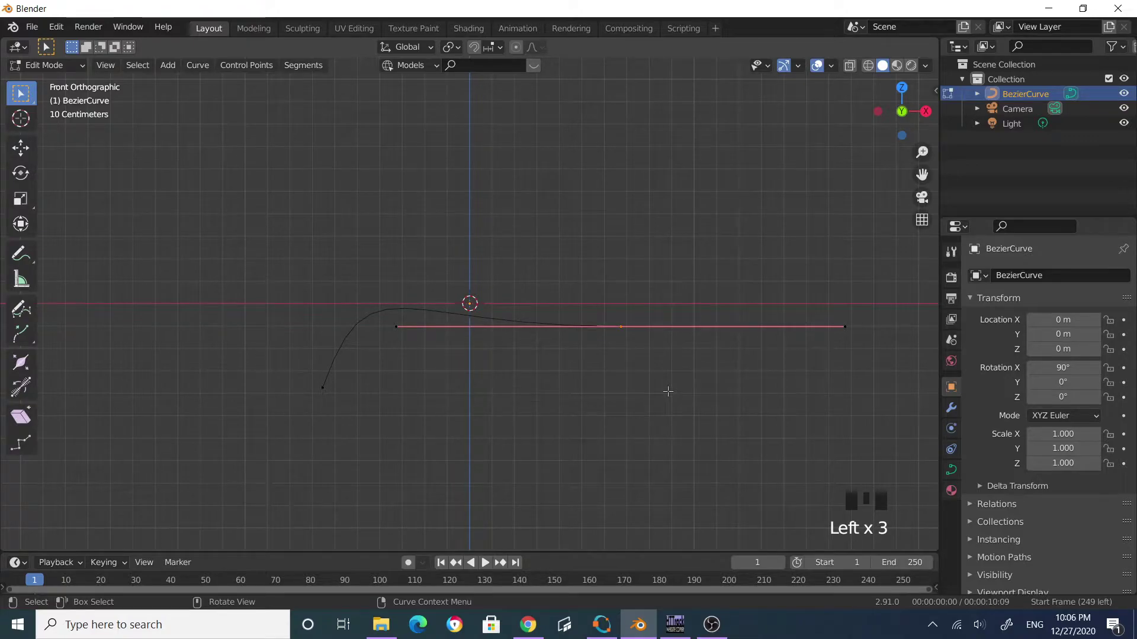
key("e")
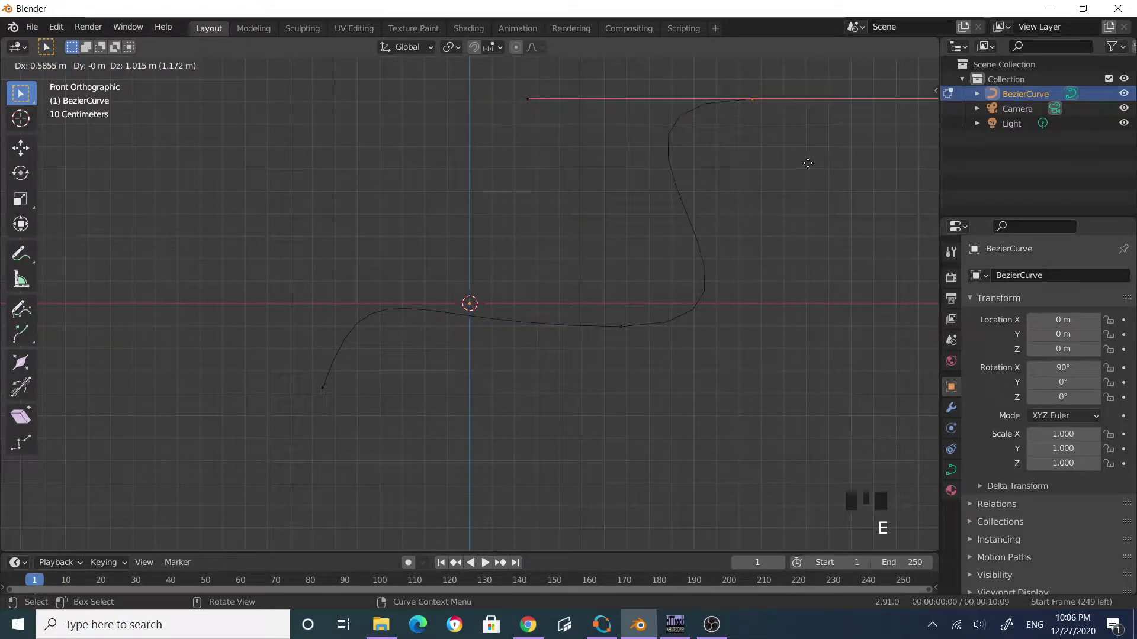
left_click(855, 148)
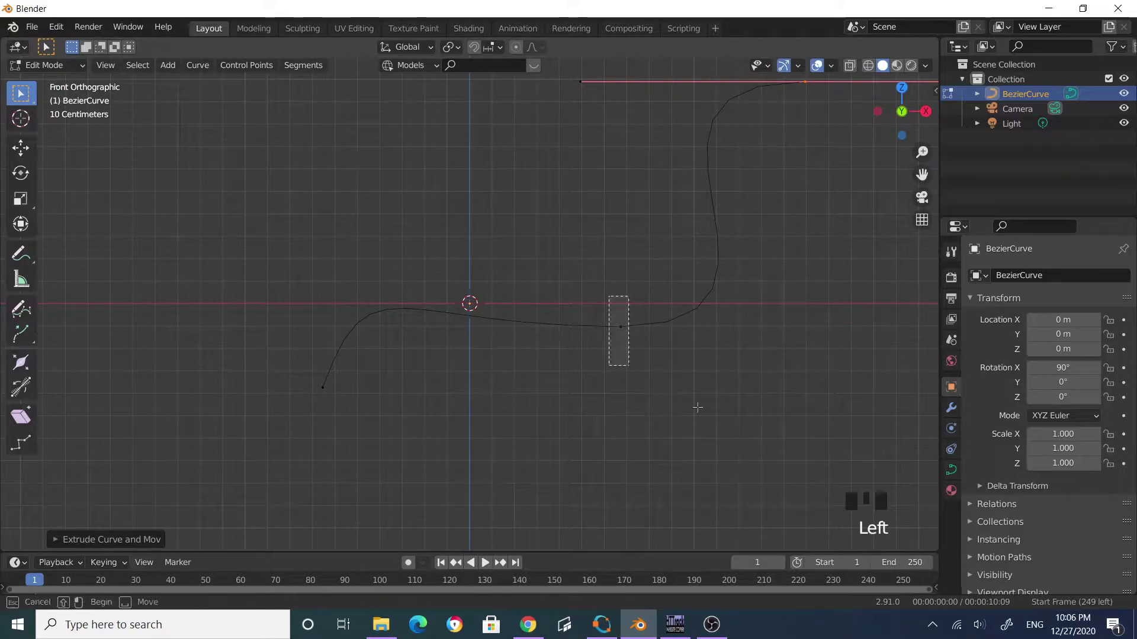
Shorten and tilt the middle point's right handle, and move that point about 0.22 m left and 0.04 m up.
left_click(668, 403)
left_click_drag(811, 283, 935, 436)
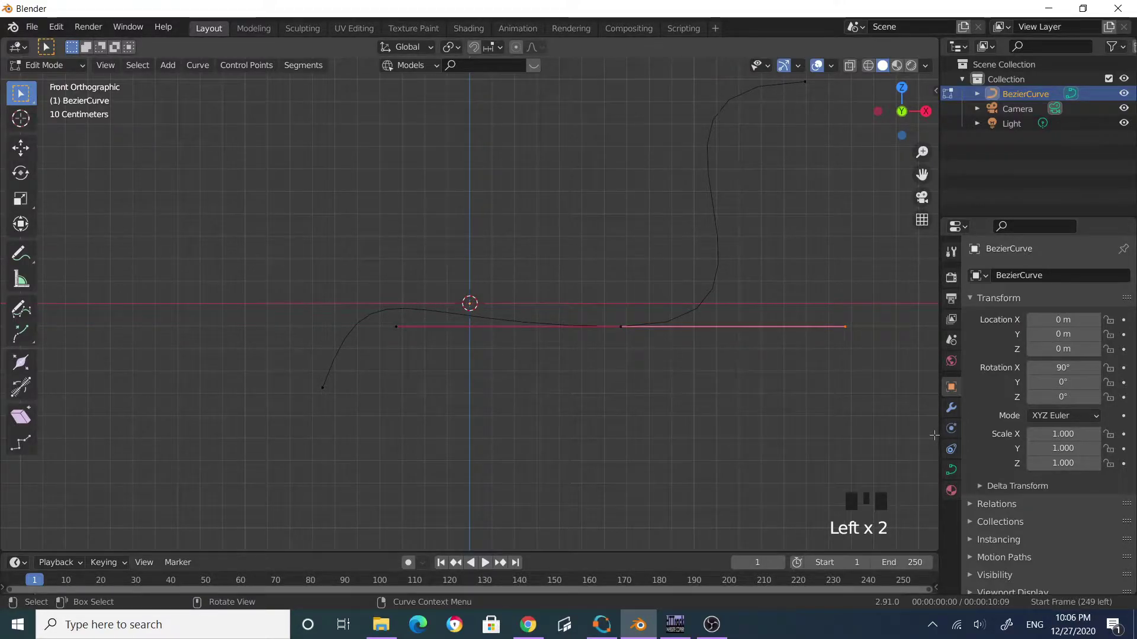
key("g")
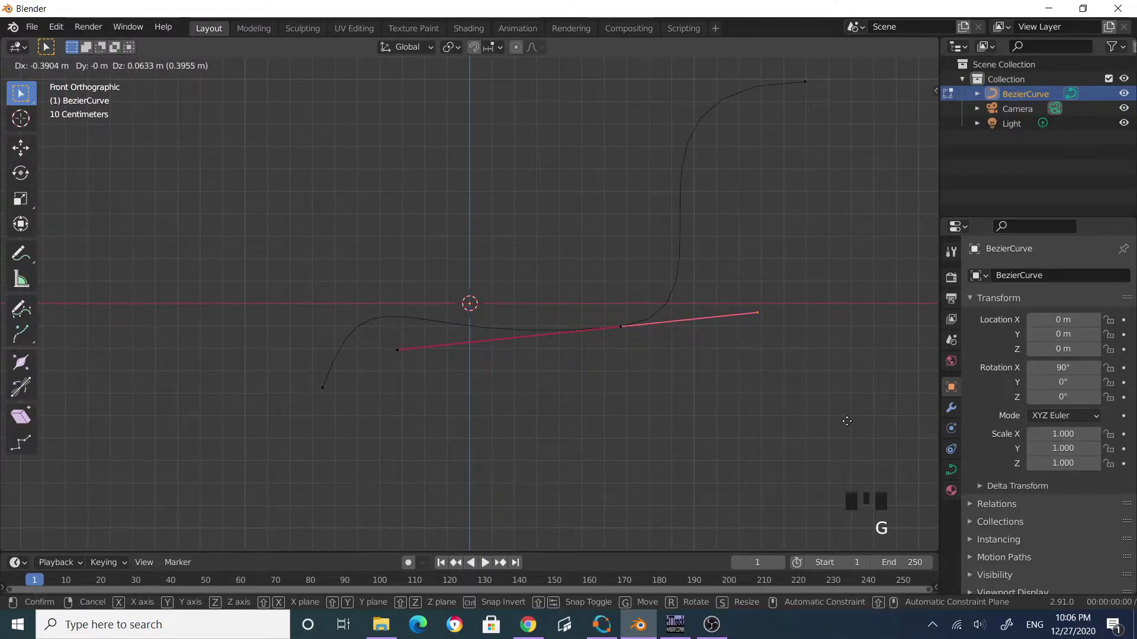
left_click(824, 423)
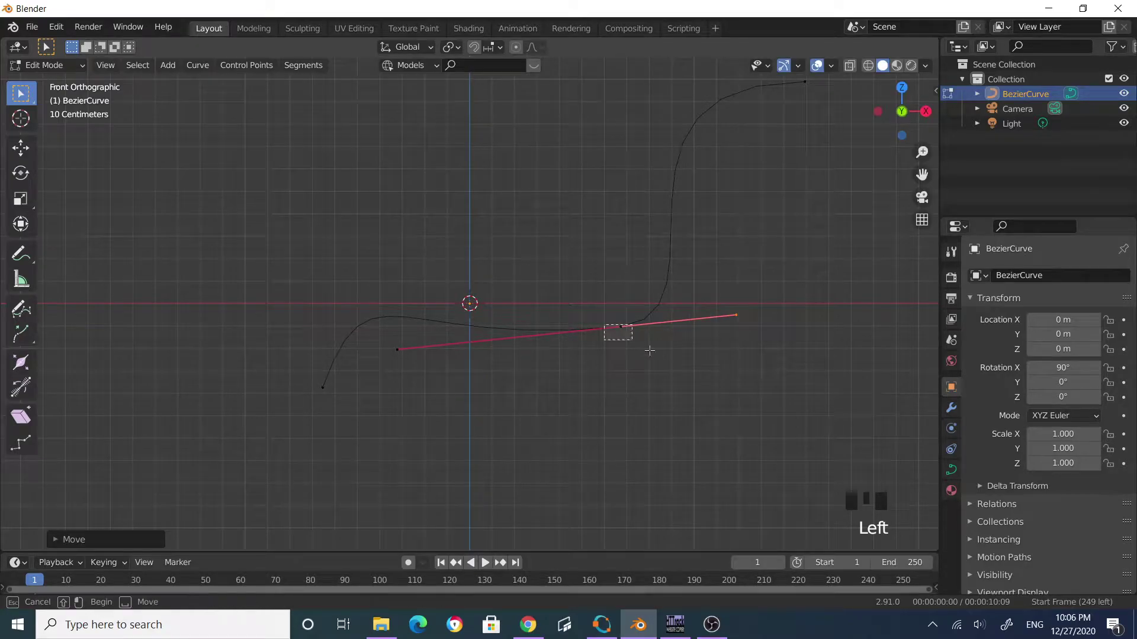
key("g")
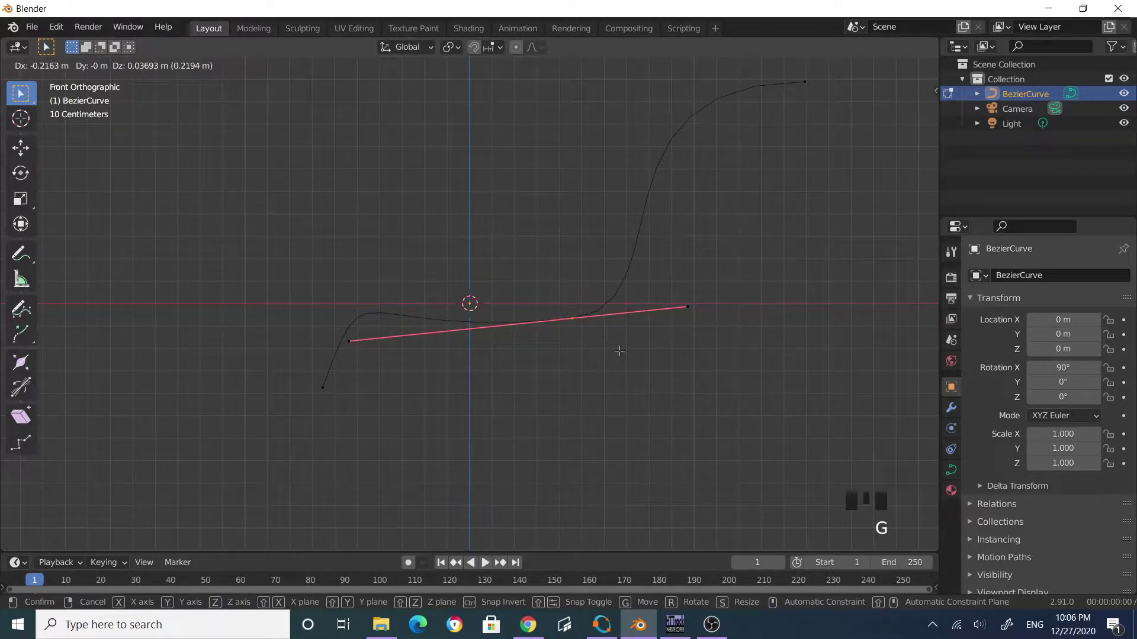
left_click(620, 351)
Shift the lowest point's upper handle right and down, and pull the middle point's left handle inward to smooth the front bend.
left_click(322, 387)
left_click(368, 258)
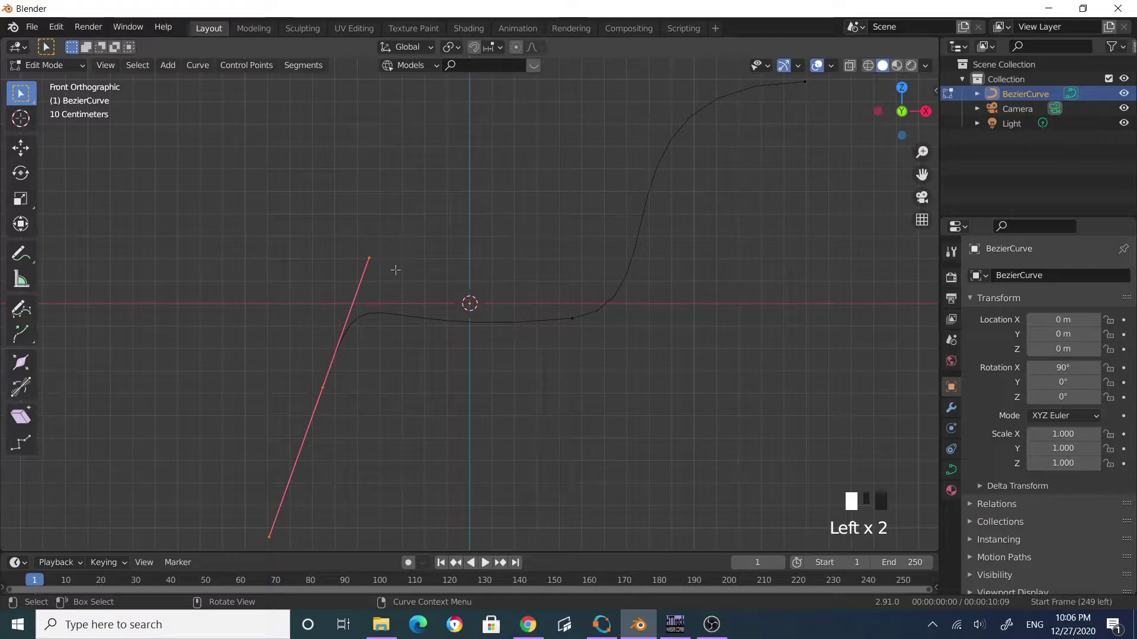
key("g")
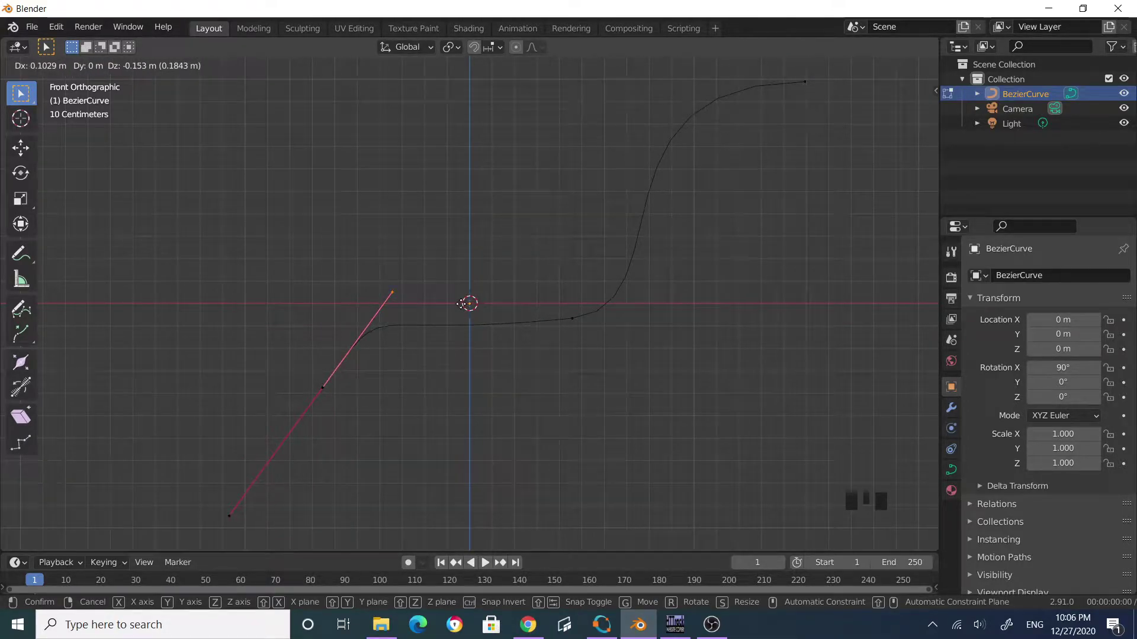
left_click(492, 275)
left_click(348, 343)
key("g")
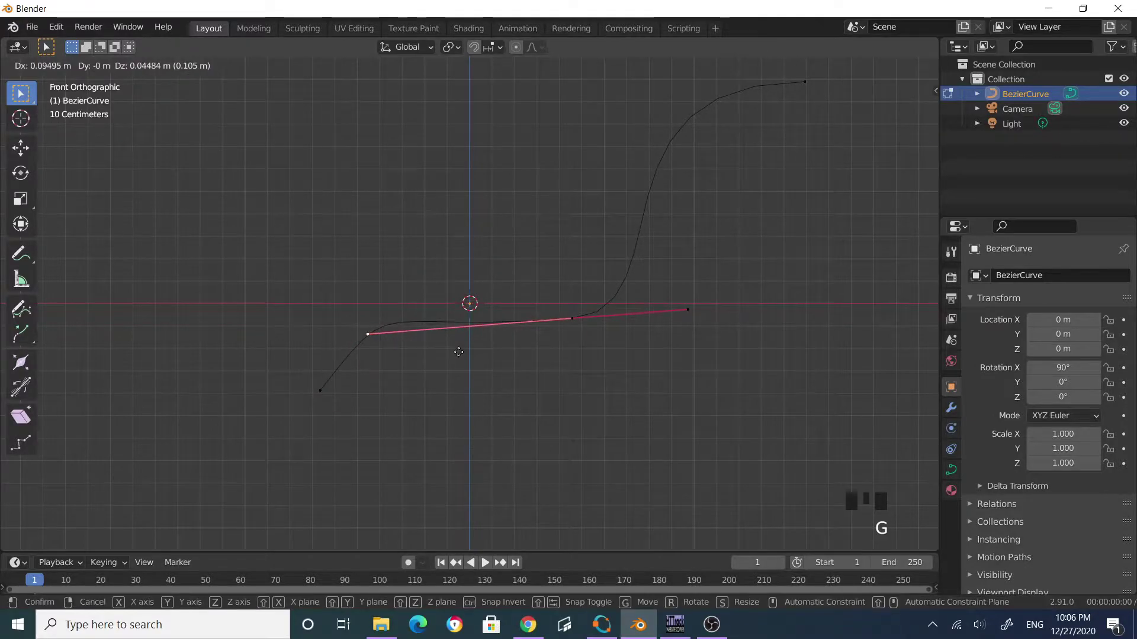
left_click(472, 356)
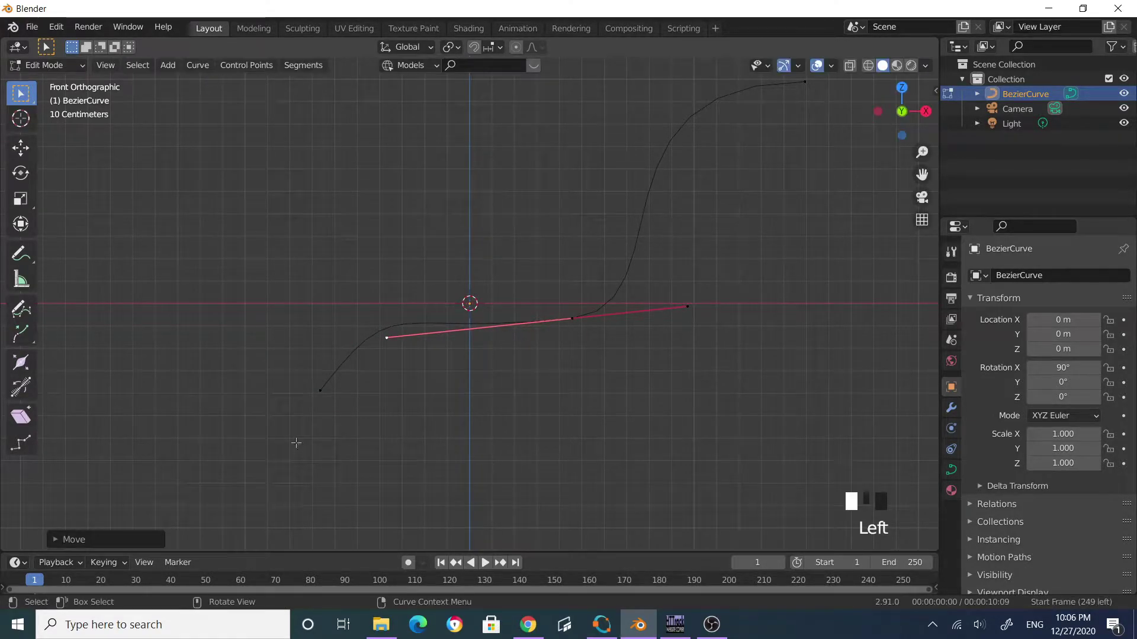
Shorten the lowest point's lower handle, and move that point down and slightly right to lengthen the front leg.
left_click(318, 389)
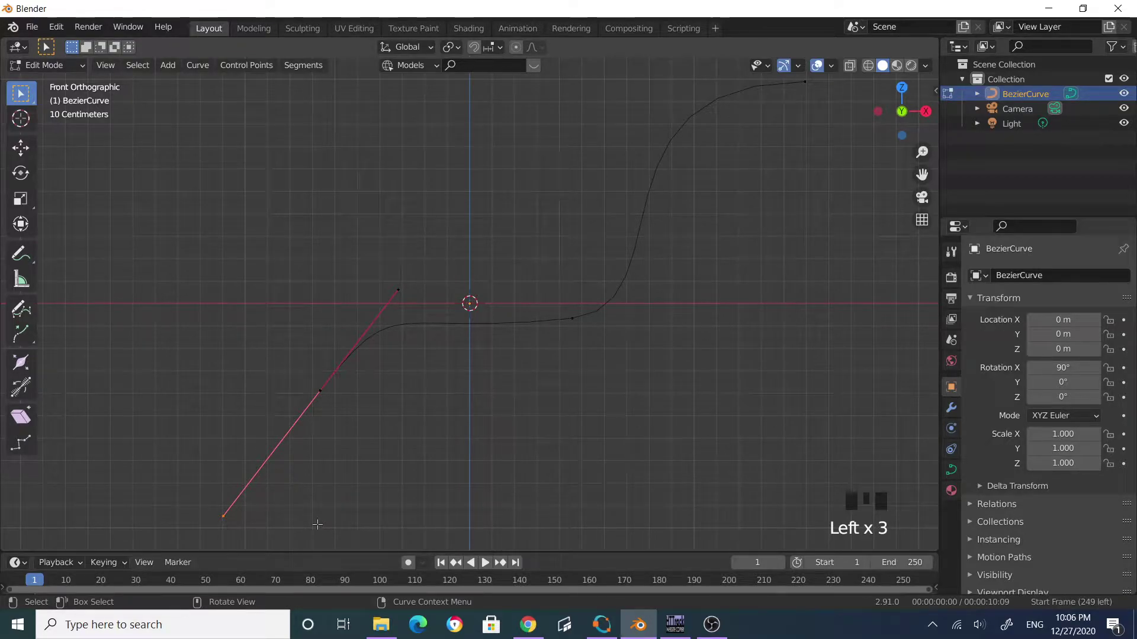
key("g")
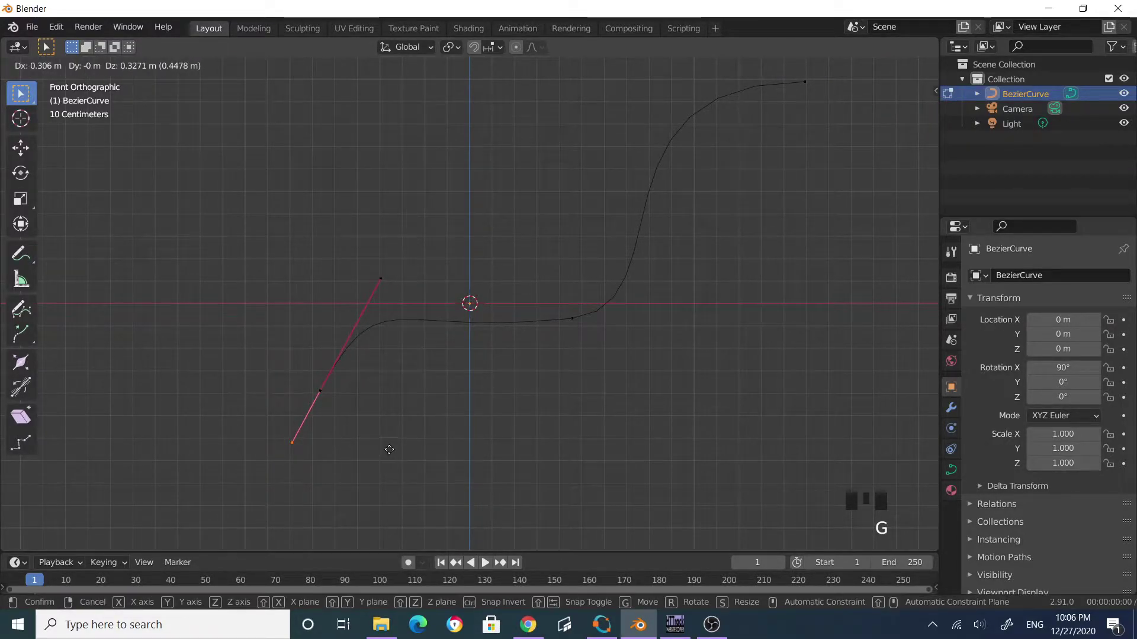
left_click(402, 428)
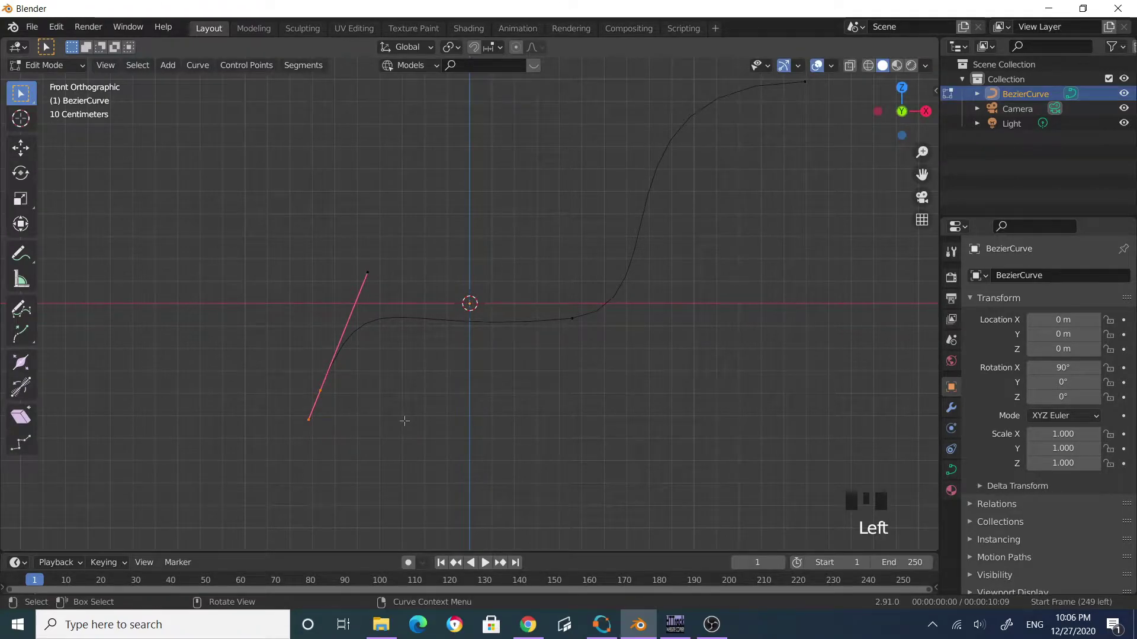
key("g")
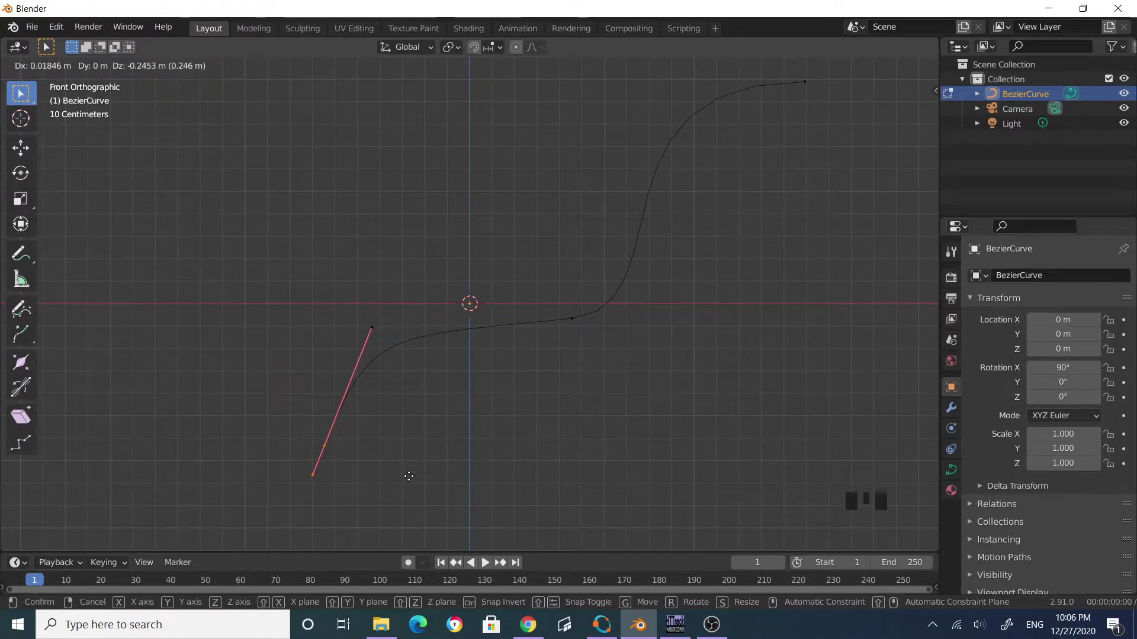
left_click(418, 471)
left_click(453, 453)
left_click(609, 397)
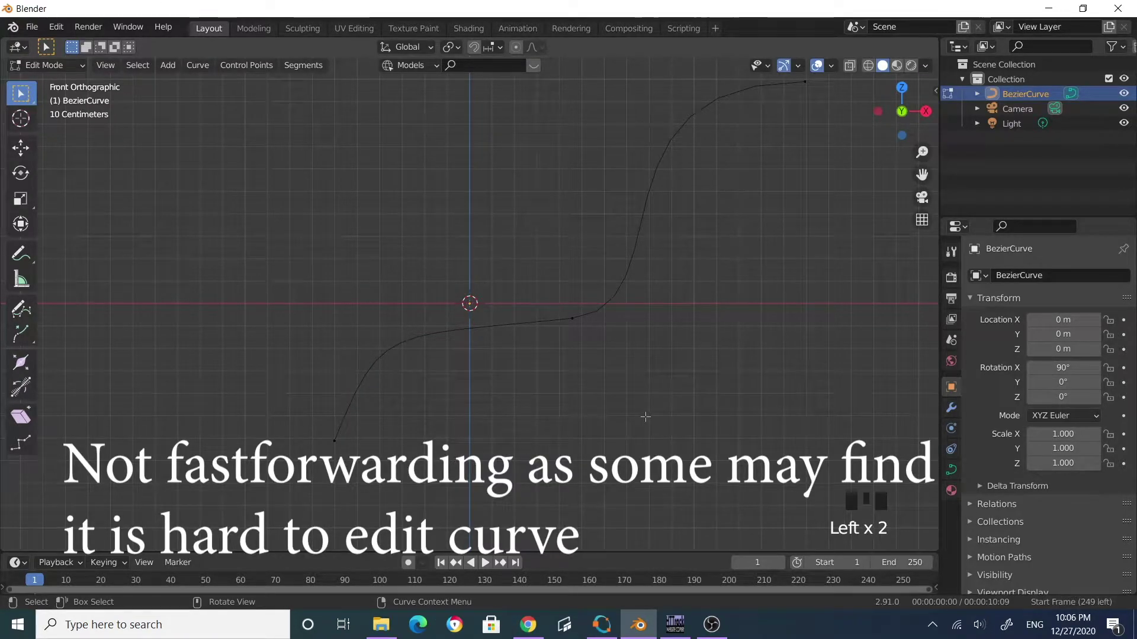
Examine the reshaped curve in Object Mode and from perspective and front views.
key("Tab")
left_click(681, 409)
middle_click_drag(655, 413, 636, 426)
left_click_drag(424, 284, 554, 379)
key("Tab")
middle_click_drag(550, 397, 636, 255)
left_click(580, 385)
scroll(620, 363, "down", 3)
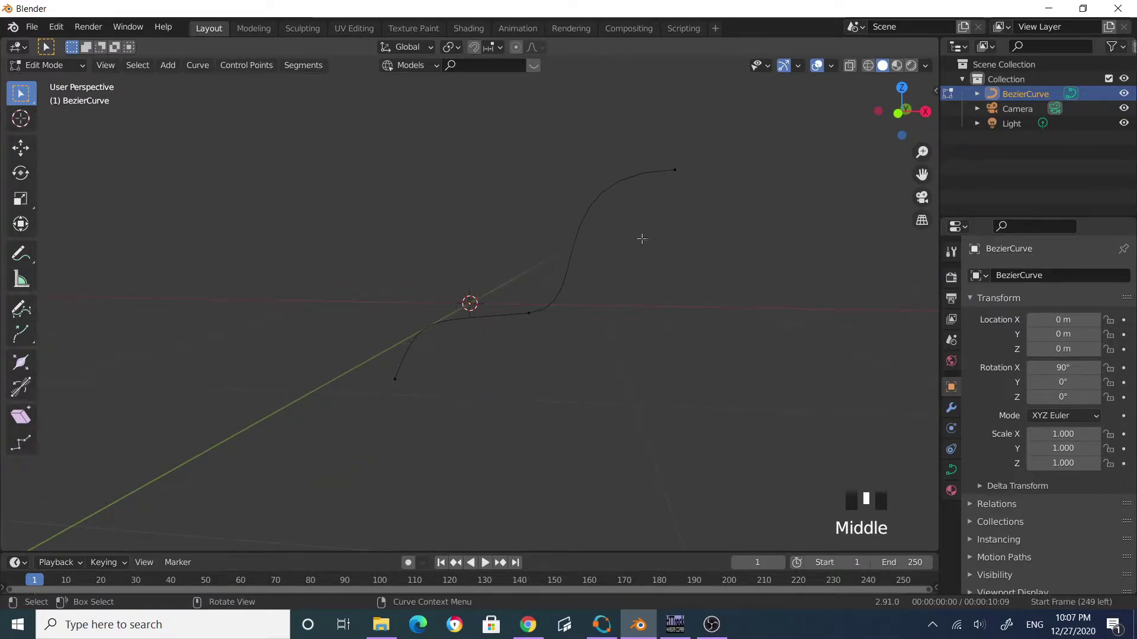
key("KP_1")
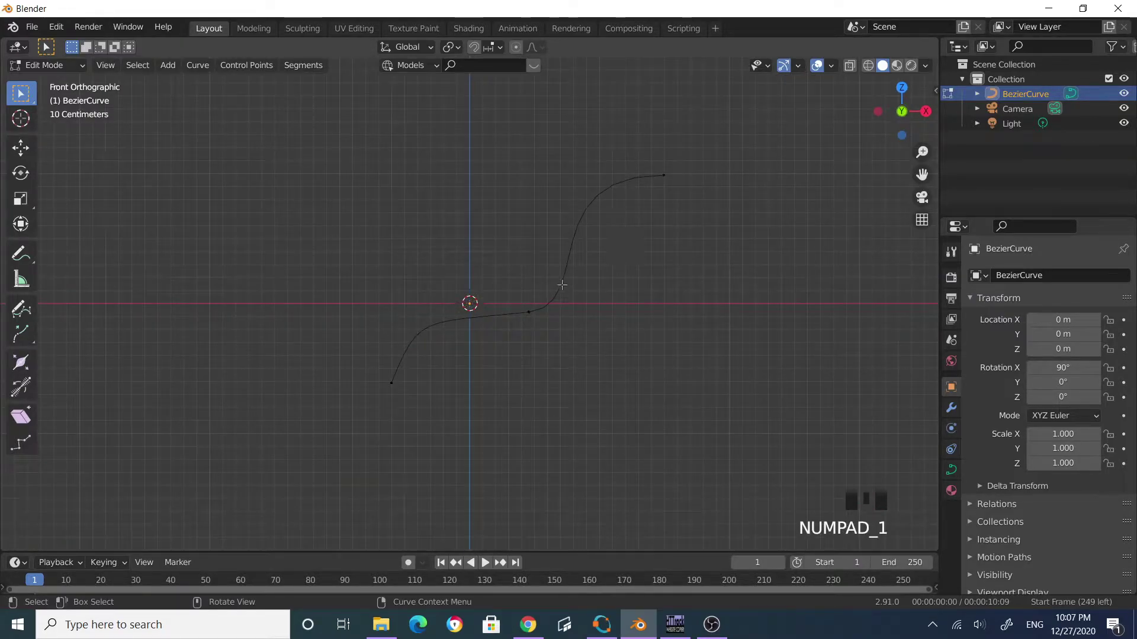
Shorten the top point's right handle, and move the top point slightly left and down.
left_click(660, 158)
left_click(818, 193)
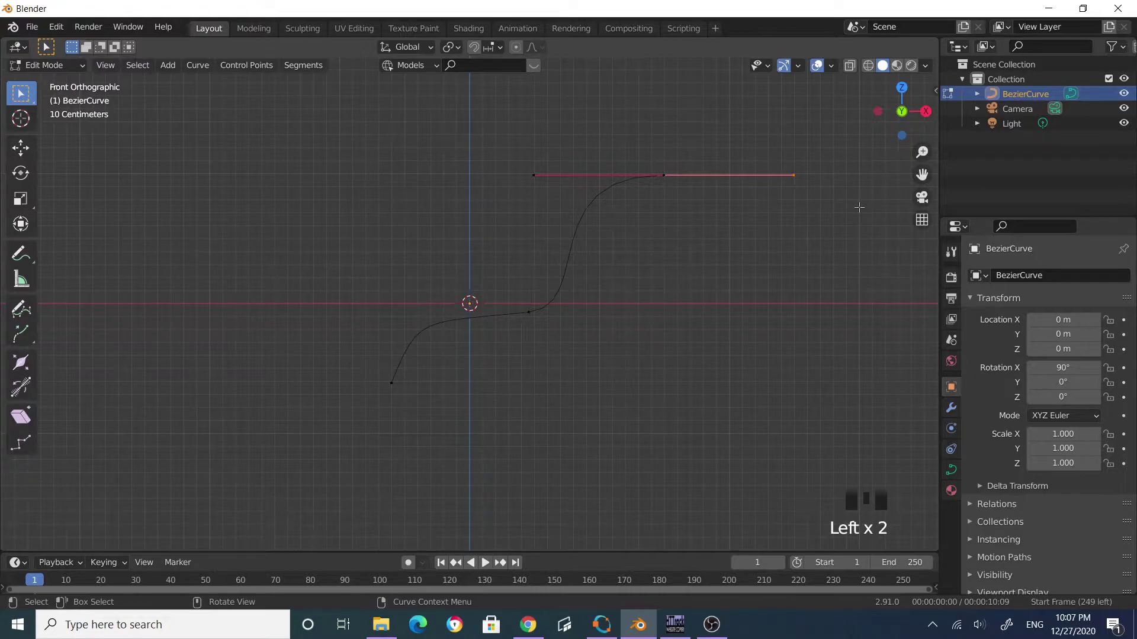
key("g")
left_click(725, 201)
left_click(700, 196)
key("g")
left_click(679, 199)
Move the top point's left handle inward and slightly down to smooth the backrest bend, and return to Object Mode.
left_click(512, 174)
key("g")
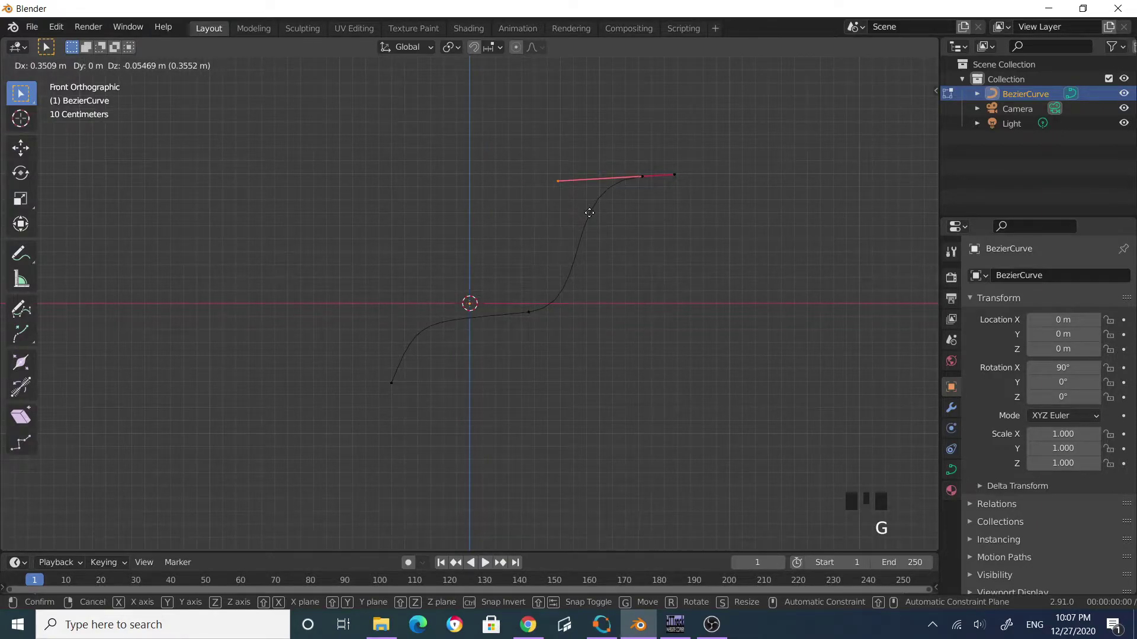
left_click(573, 213)
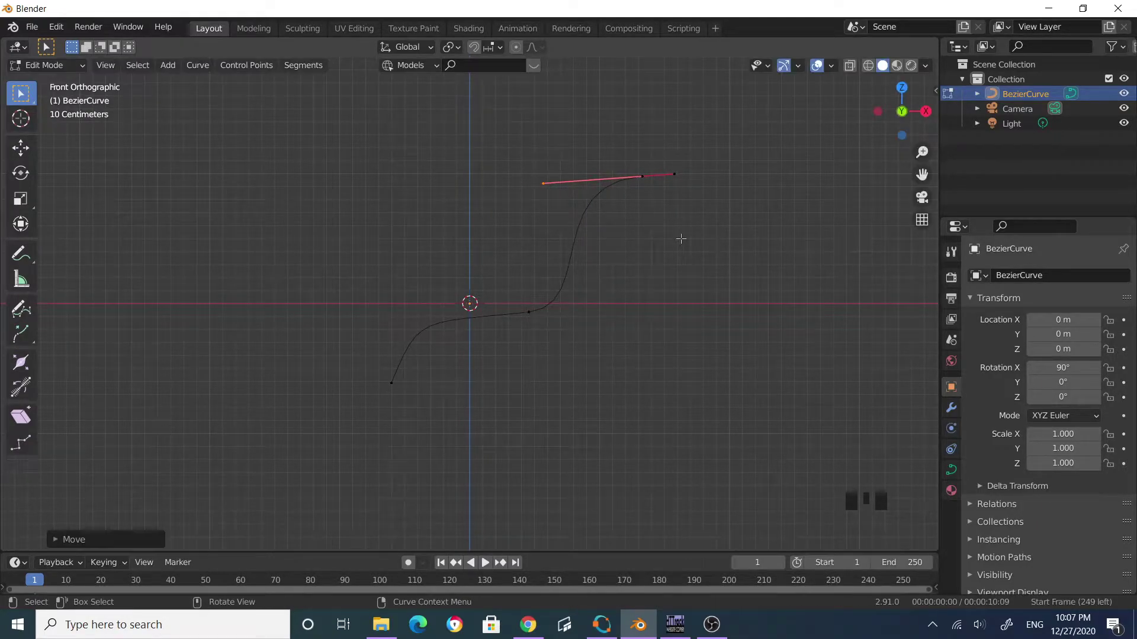
scroll(666, 239, "up", 3)
middle_click_drag(730, 252, 756, 252)
key("Tab")
left_click(612, 341)
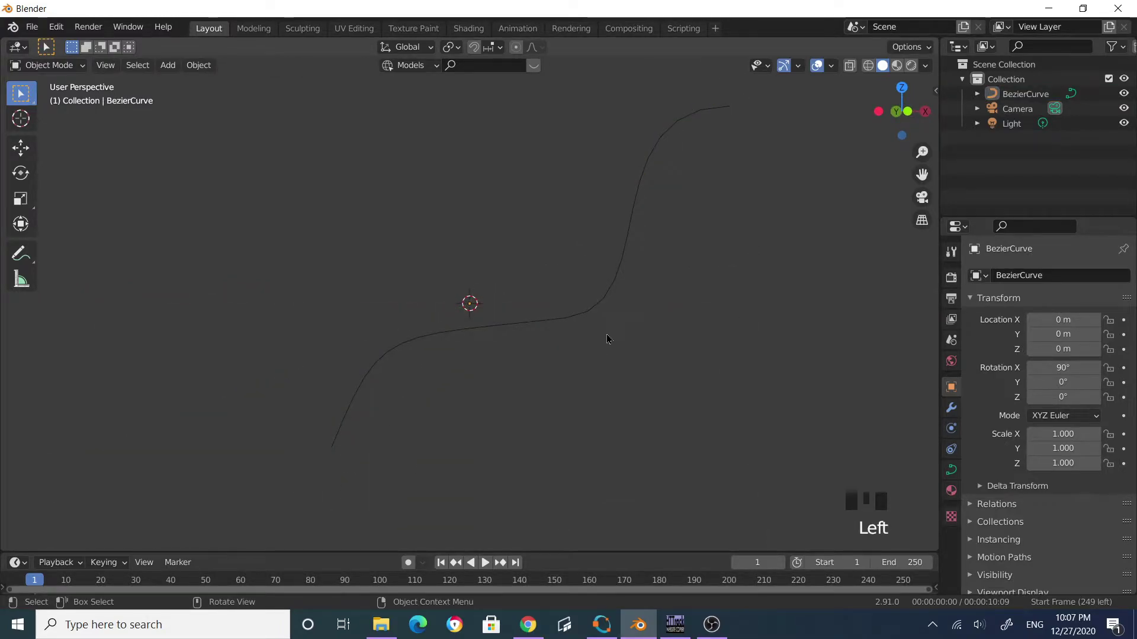
Give the frame curve a round bevel with a depth of 0.04 m.
left_click(601, 307)
scroll(642, 325, "down", 3)
middle_click_drag(641, 325, 600, 363)
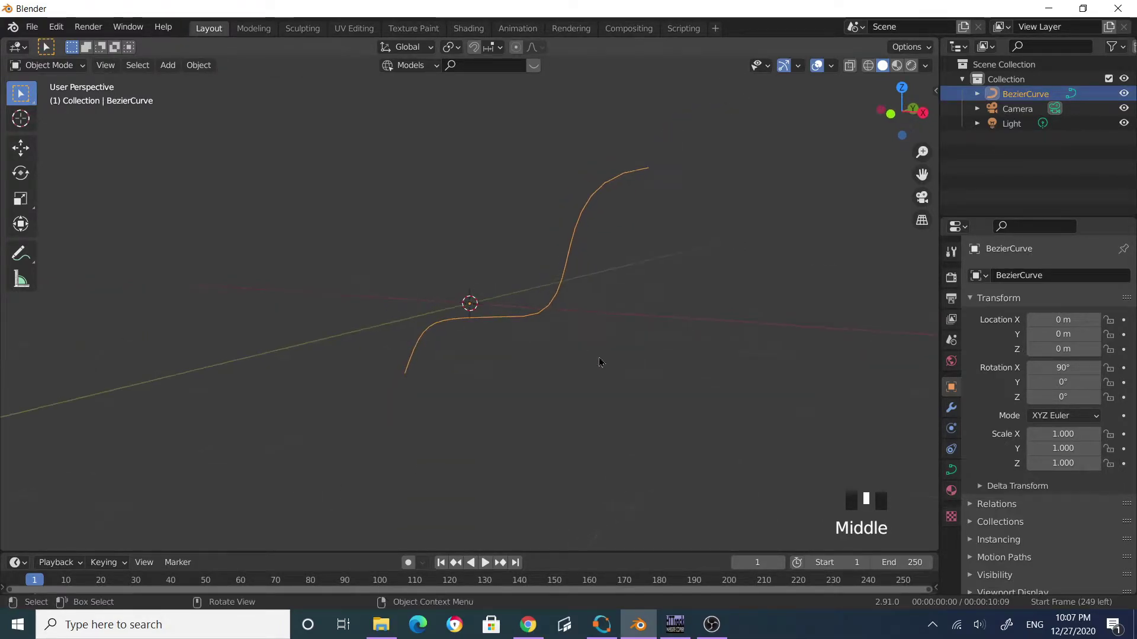
left_click(951, 472)
scroll(1069, 486, "down", 3)
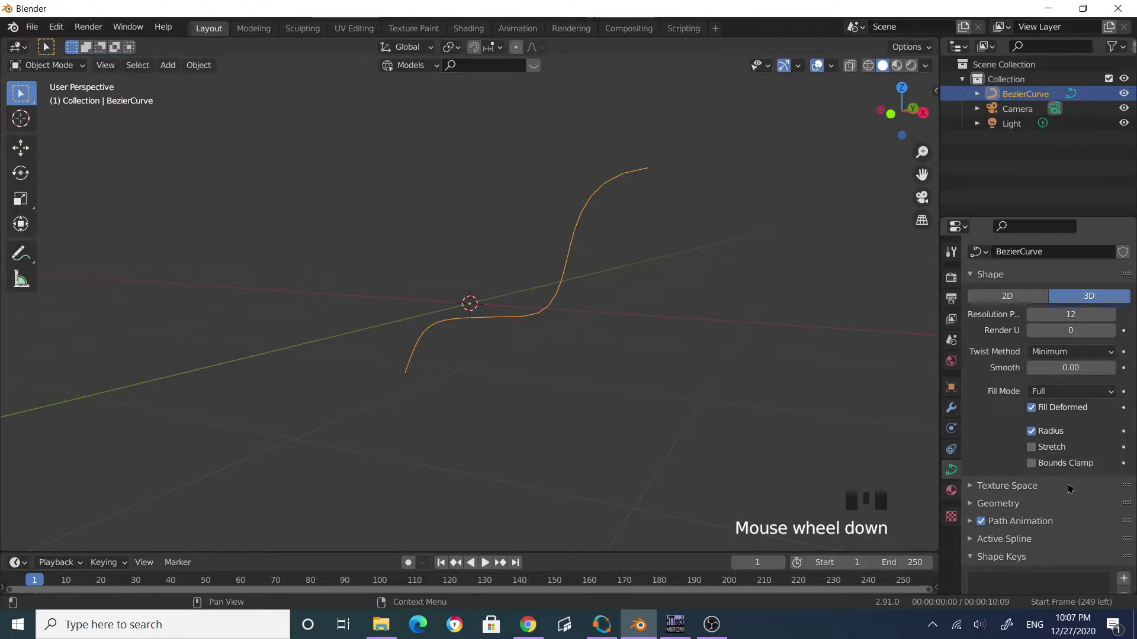
left_click(971, 460)
scroll(1062, 438, "down", 3)
scroll(1057, 436, "down", 3)
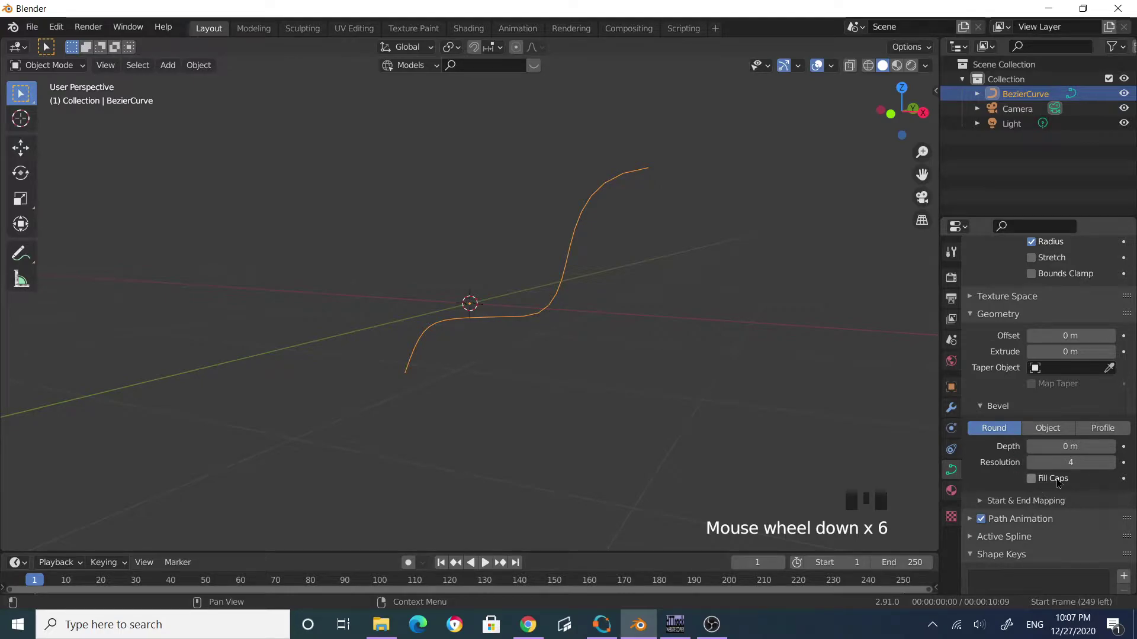
left_click(1114, 449)
left_click(1113, 449)
left_click(1114, 449)
left_click(1114, 449)
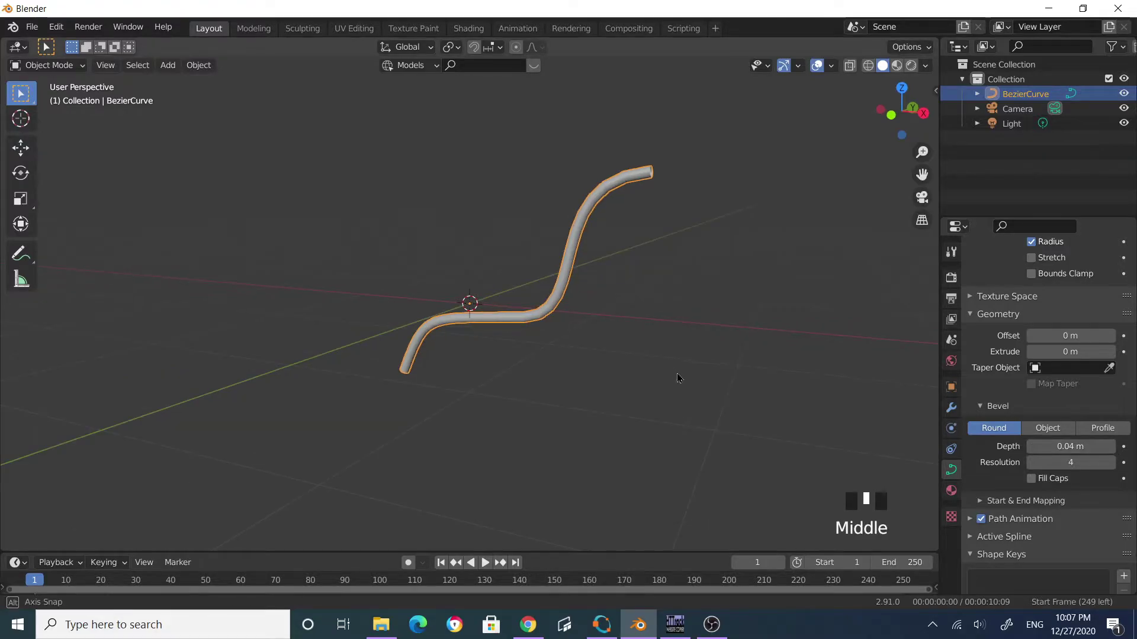
left_click(565, 361)
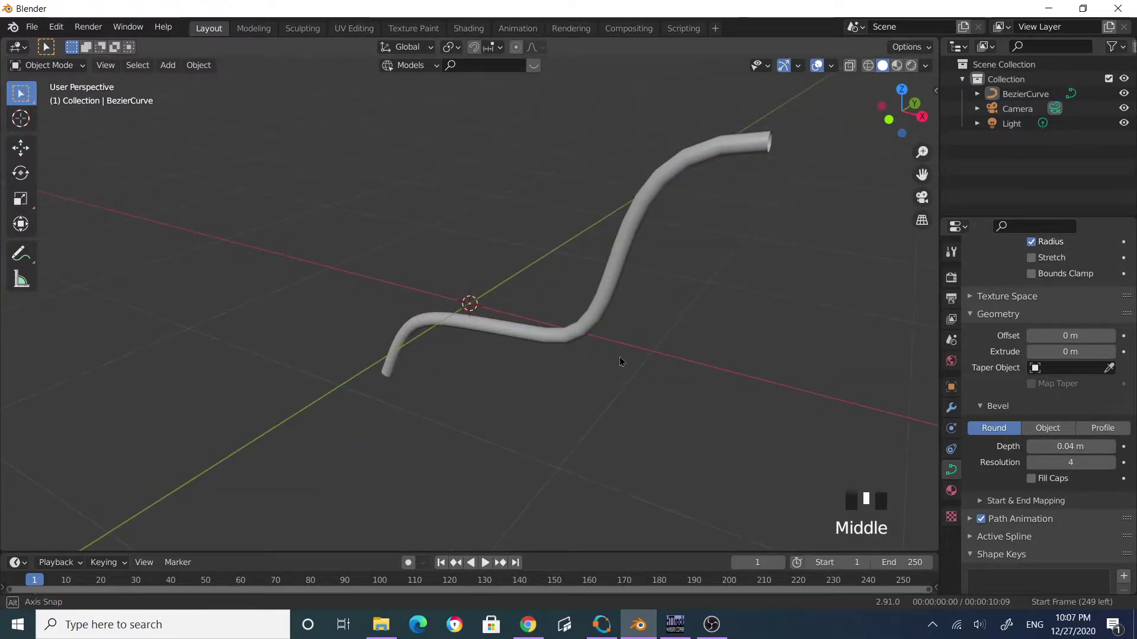
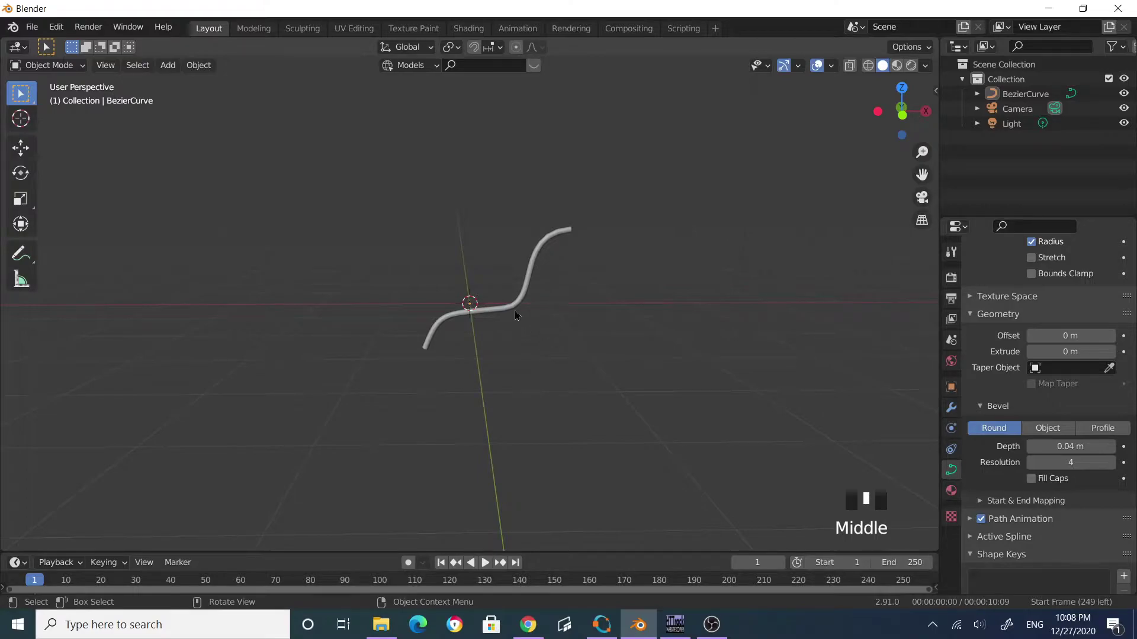
Snap the 3D cursor to the frame curve's middle control point and return to Object Mode.
key("Tab")
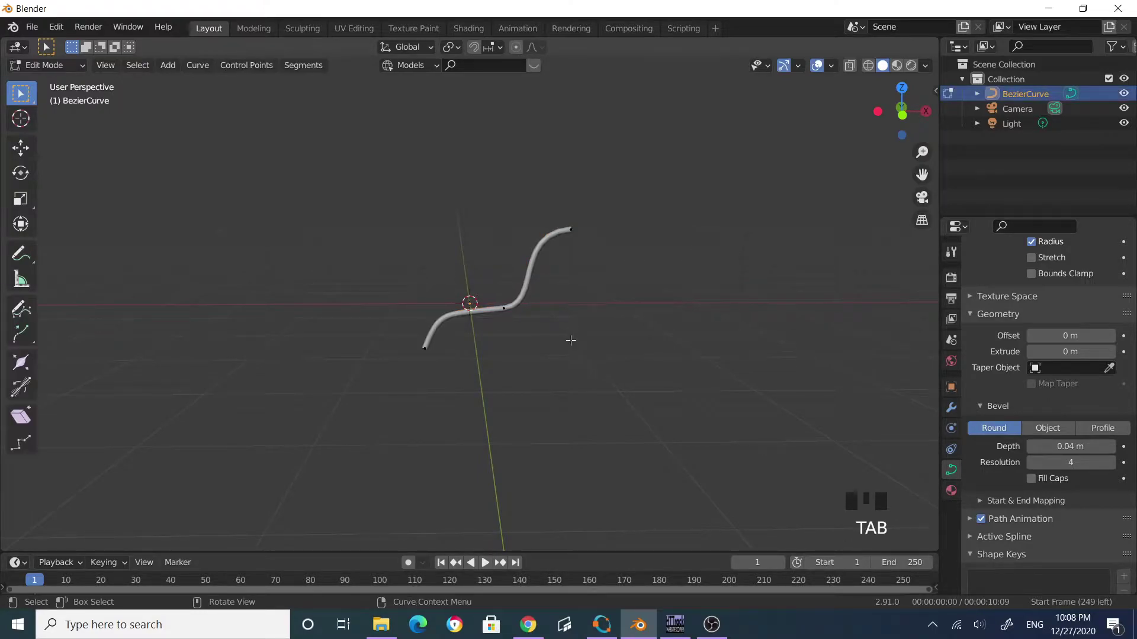
scroll(536, 344, "up", 3)
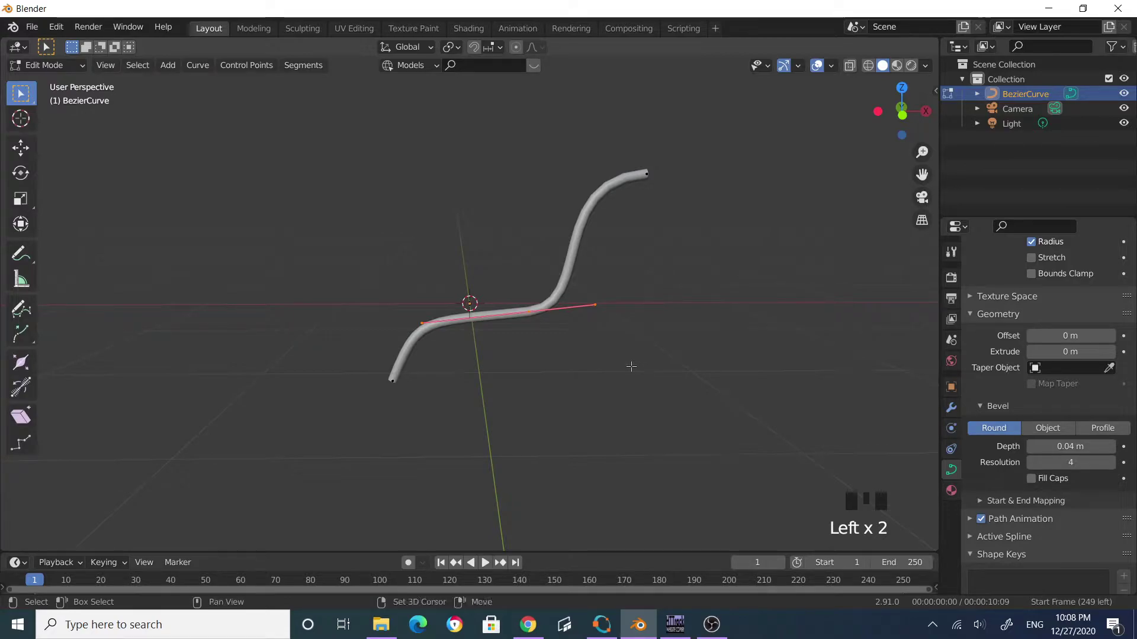
key("shift+s")
key("shift+s")
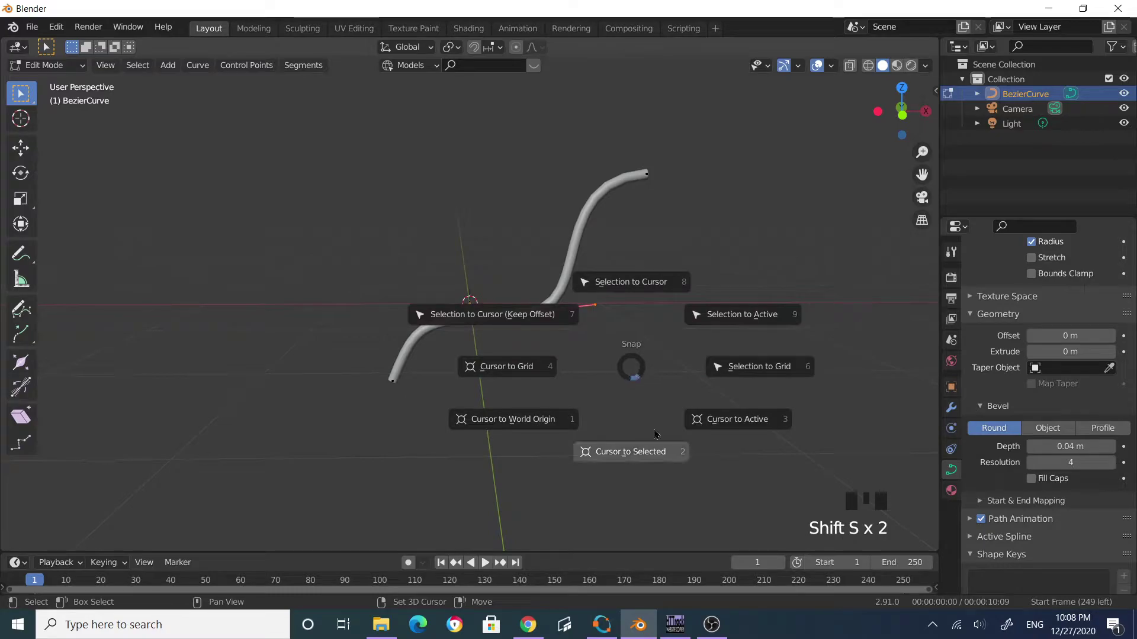
left_click(646, 453)
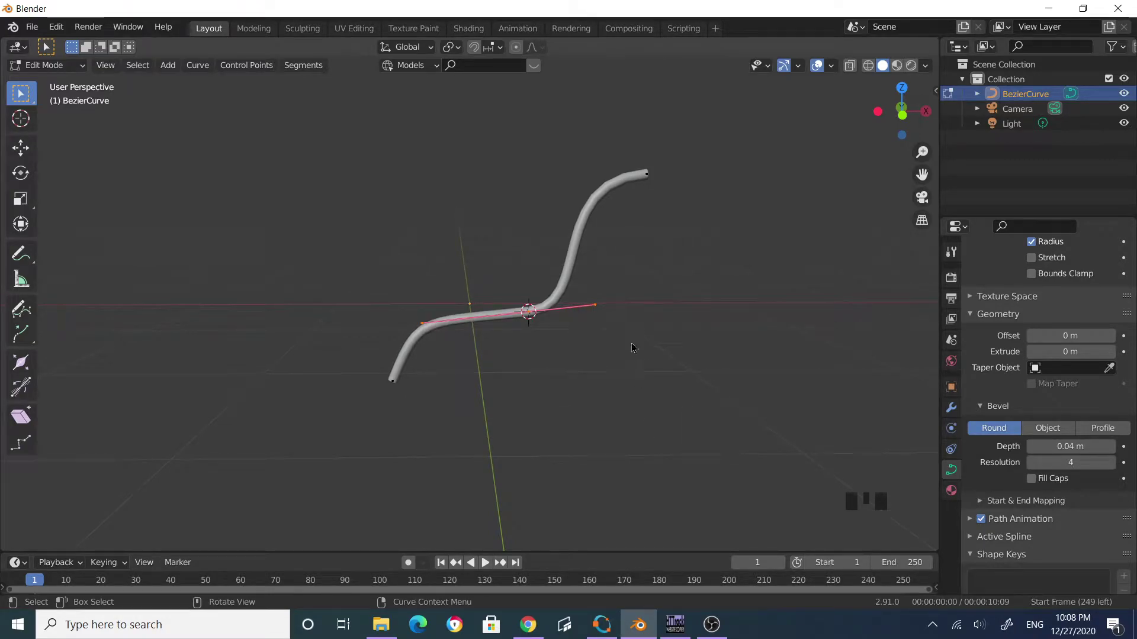
key("Tab")
Add a second Bezier curve at the 3D cursor and rotate it 90° about the global X axis.
middle_click_drag(635, 353, 396, 338)
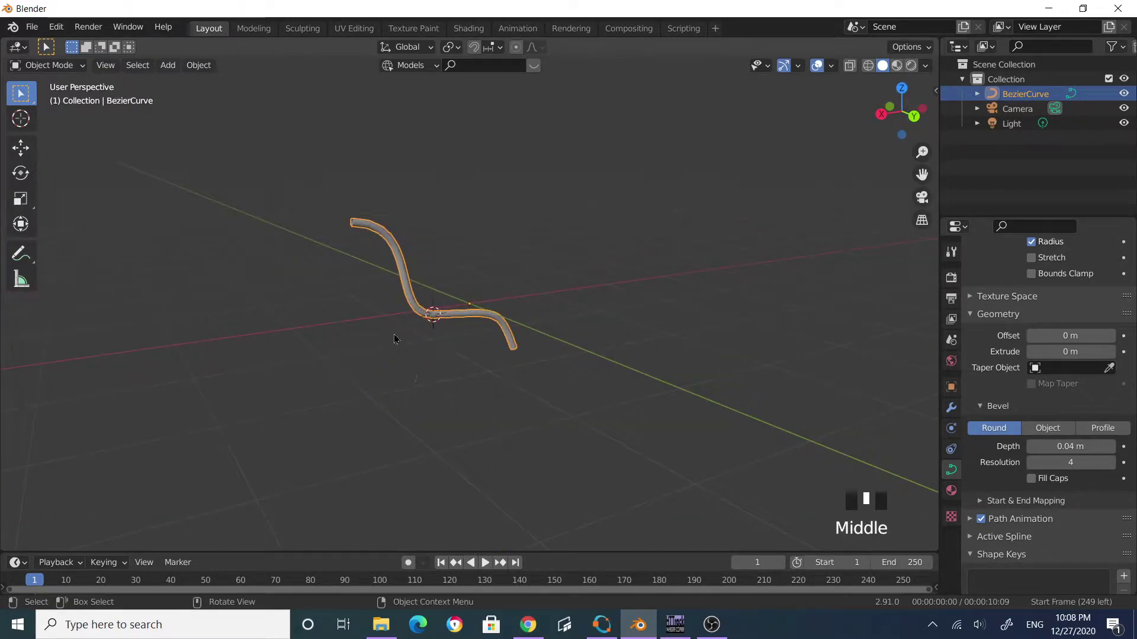
left_click(171, 67)
mouse_move(185, 99)
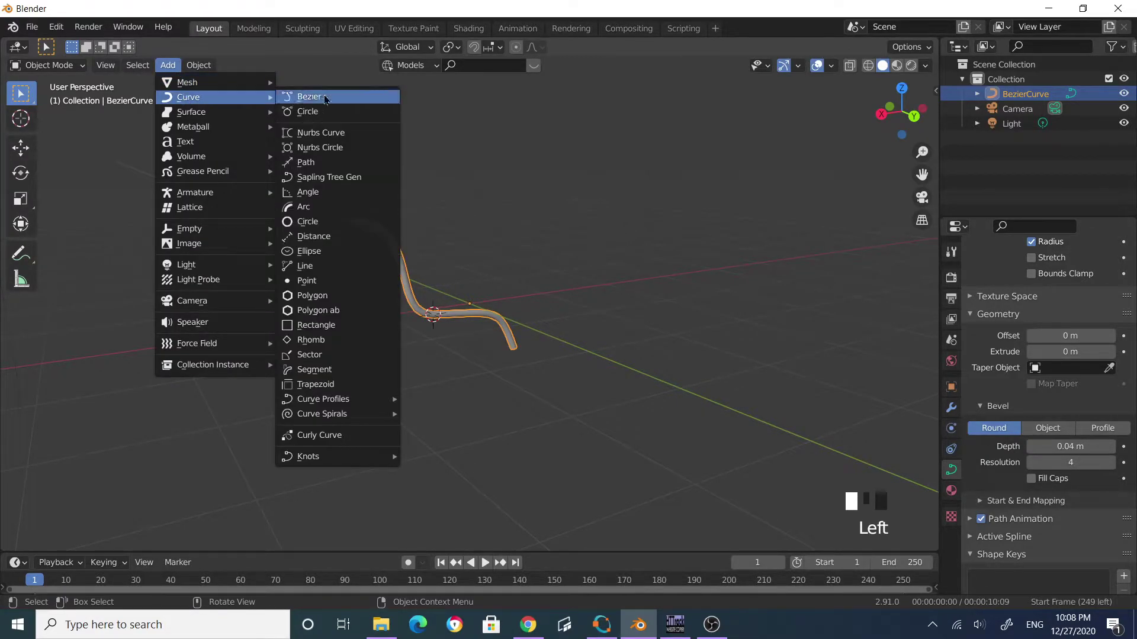
left_click(309, 96)
middle_click_drag(479, 373, 557, 407)
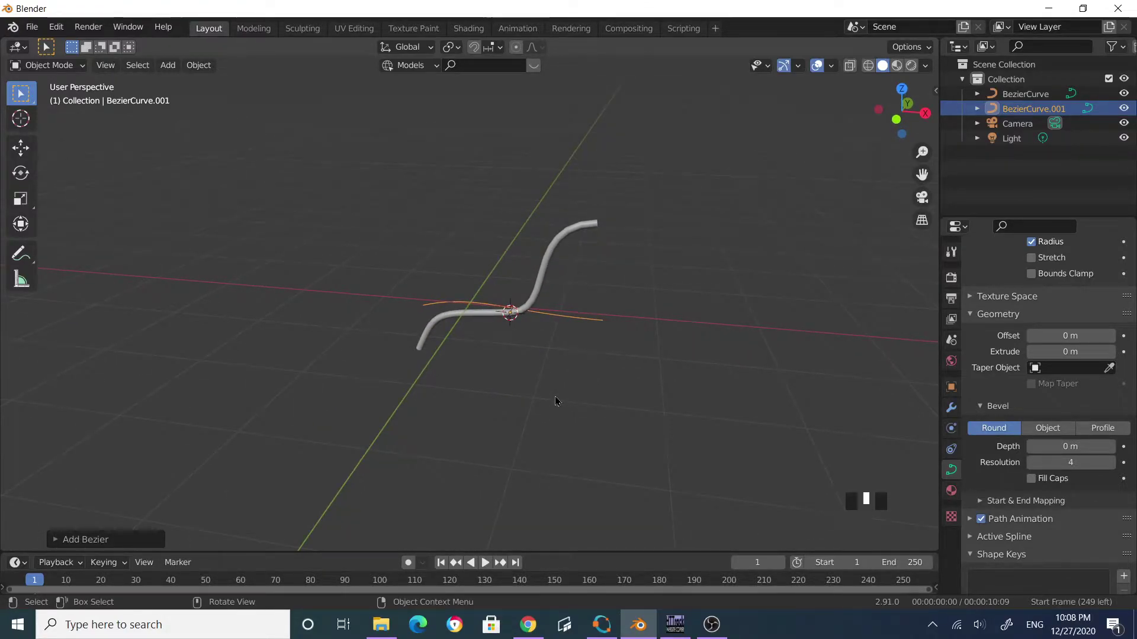
key("r")
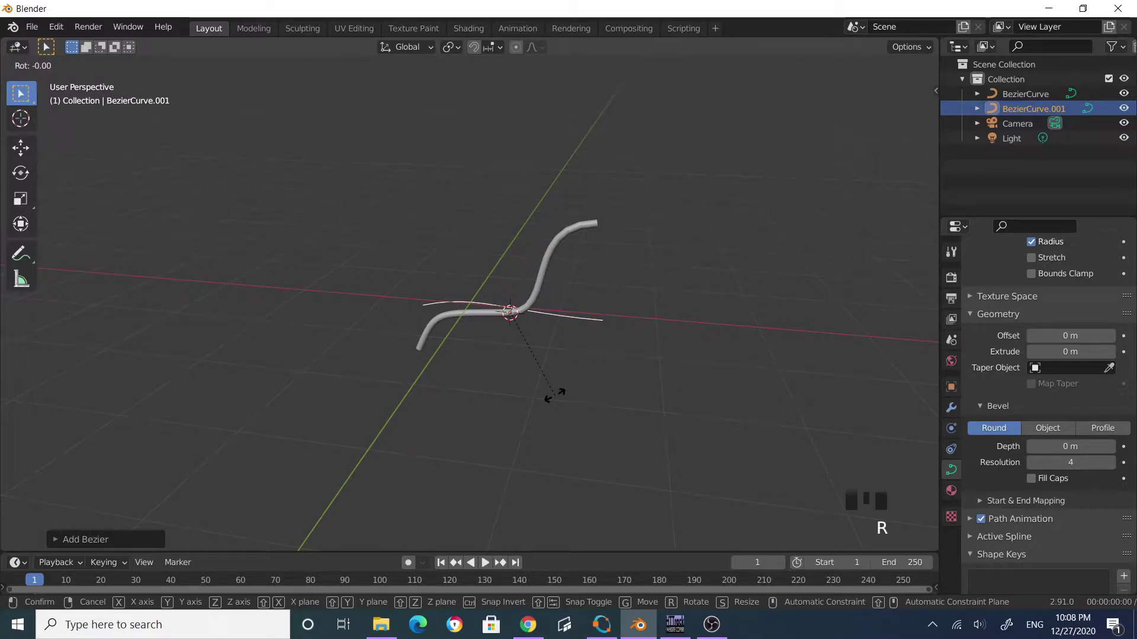
key("x")
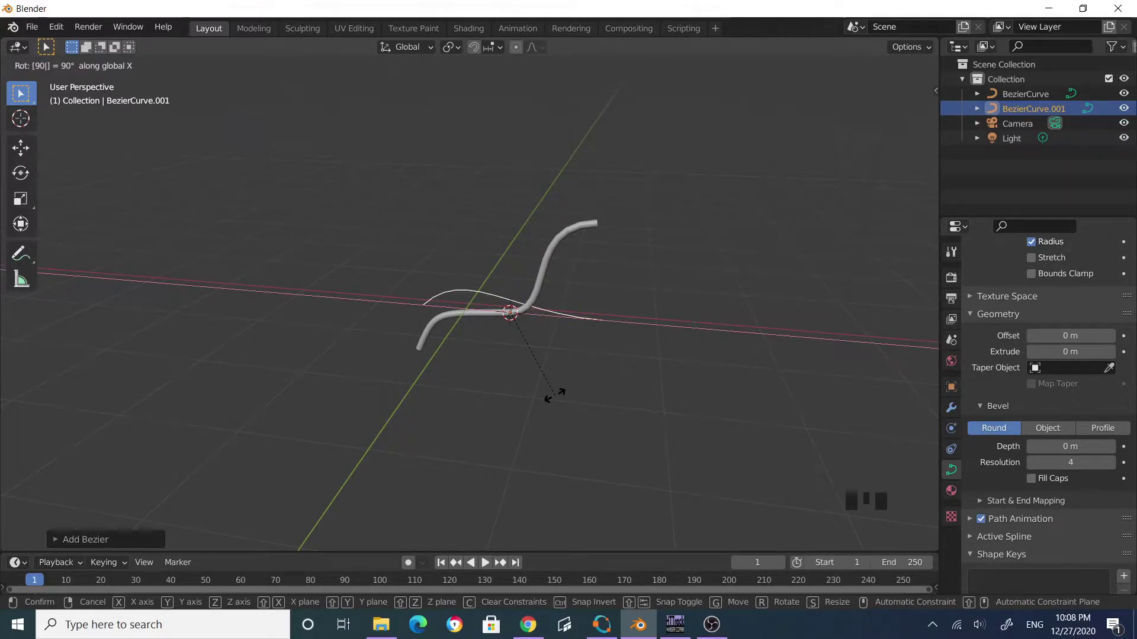
key("Return")
In front view, rotate the new curve about 137° and scale it down to about two thirds of its size.
middle_click_drag(605, 388, 570, 347)
left_click(535, 286)
left_click(596, 327)
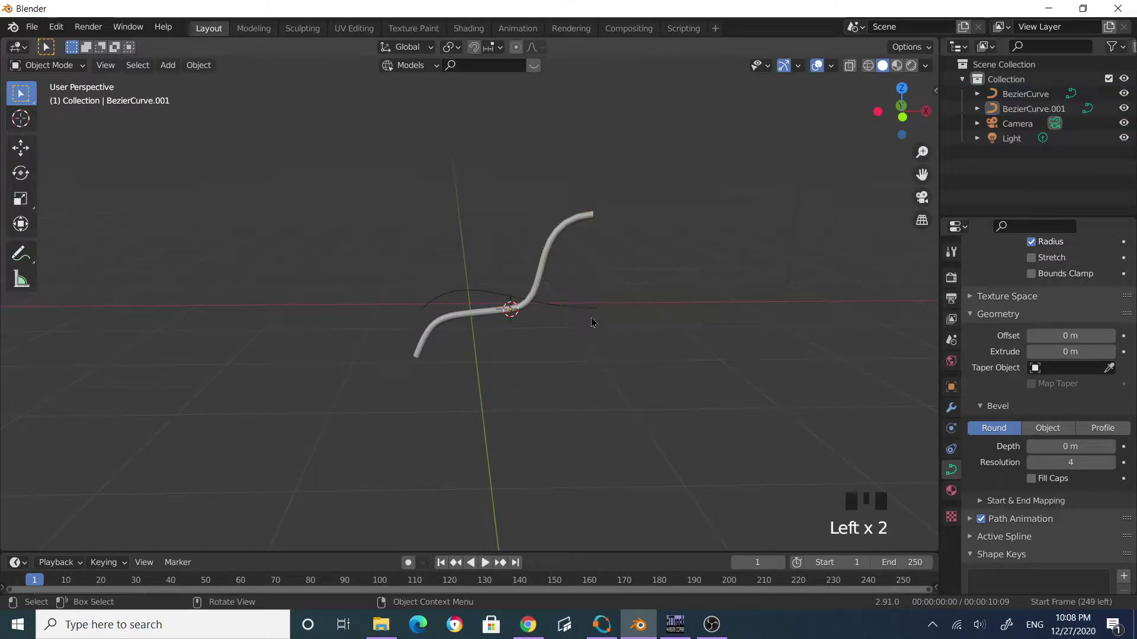
left_click(578, 315)
scroll(618, 322, "up", 7)
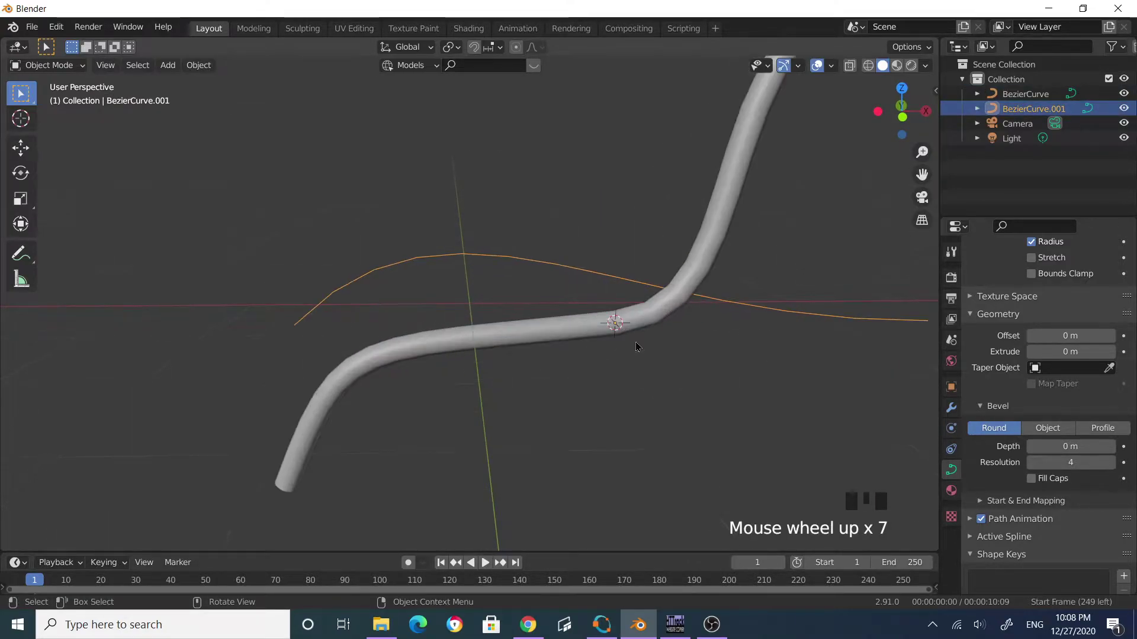
middle_click_drag(634, 347, 591, 343)
scroll(707, 363, "down", 3)
middle_click_drag(707, 363, 745, 355)
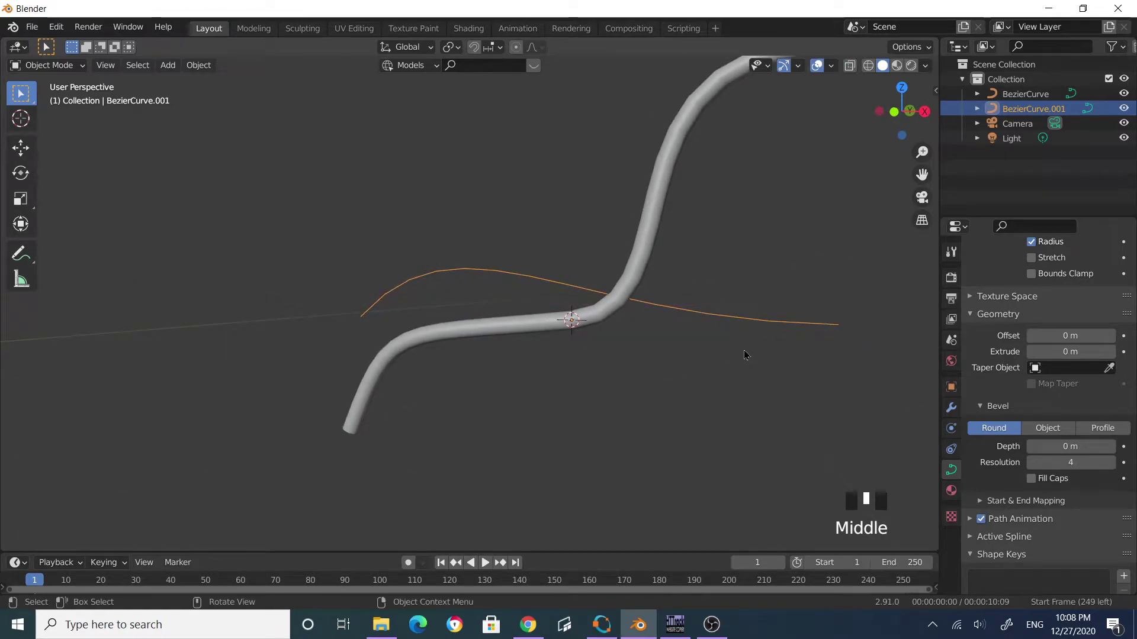
key("KP_1")
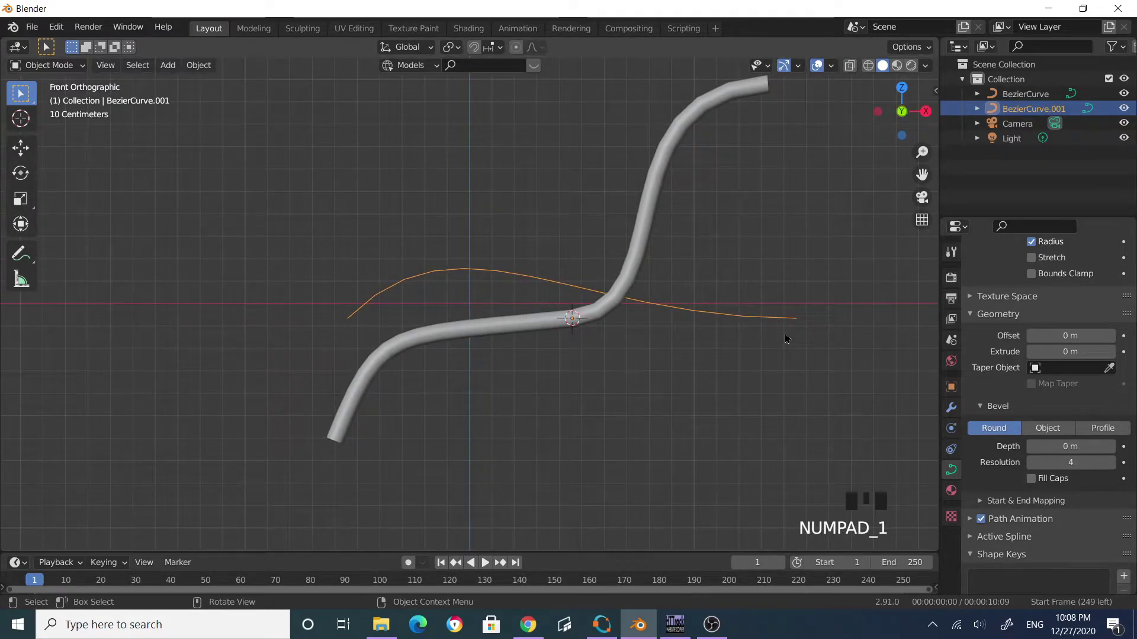
key("r")
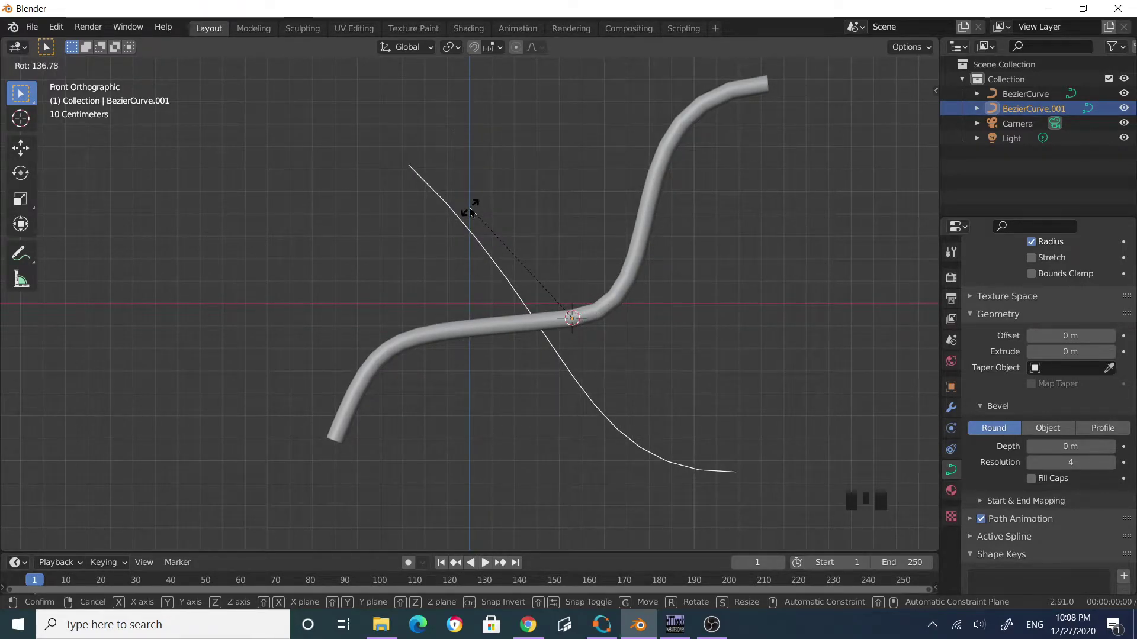
left_click(471, 207)
key("s")
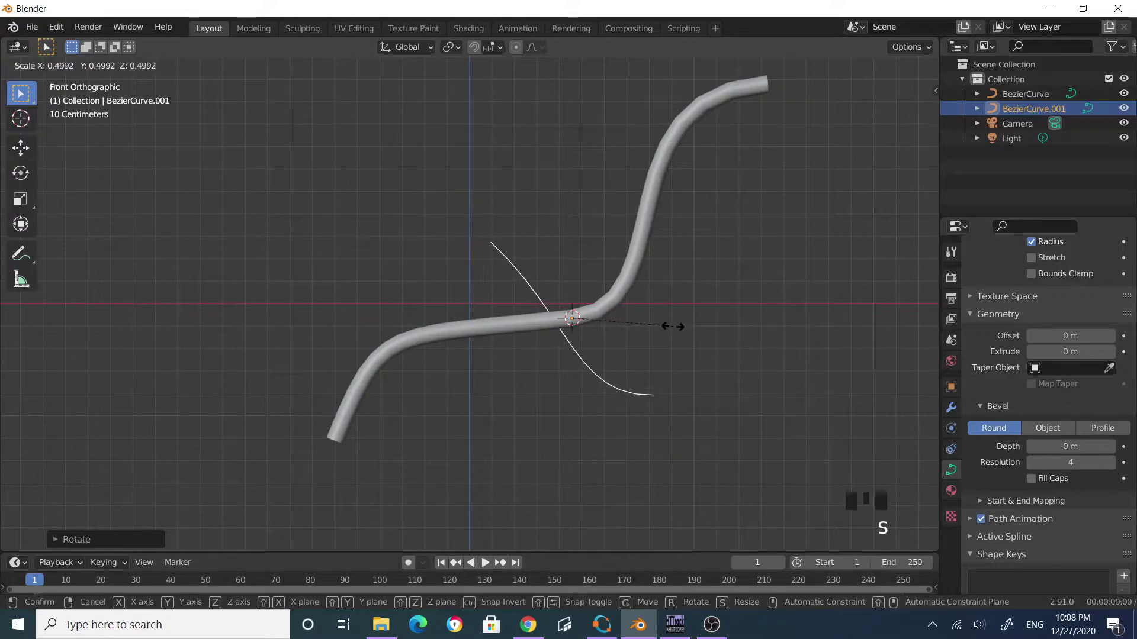
left_click(677, 368)
Place the new curve below the seat's rear bend as a back leg, scaling it to about 0.74.
key("g")
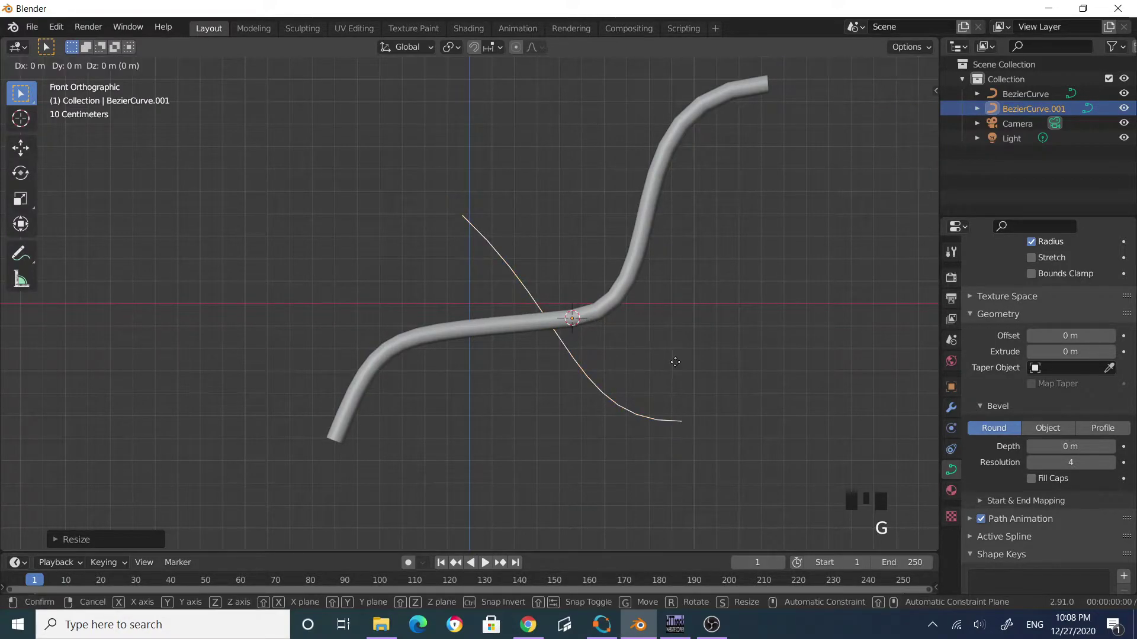
left_click(774, 449)
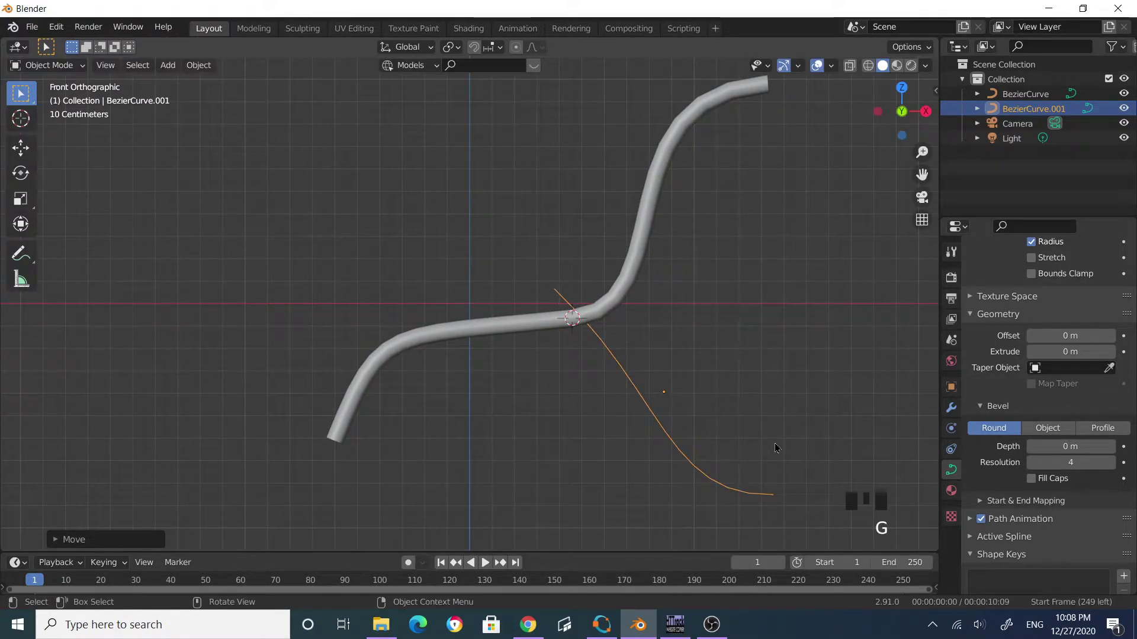
key("s")
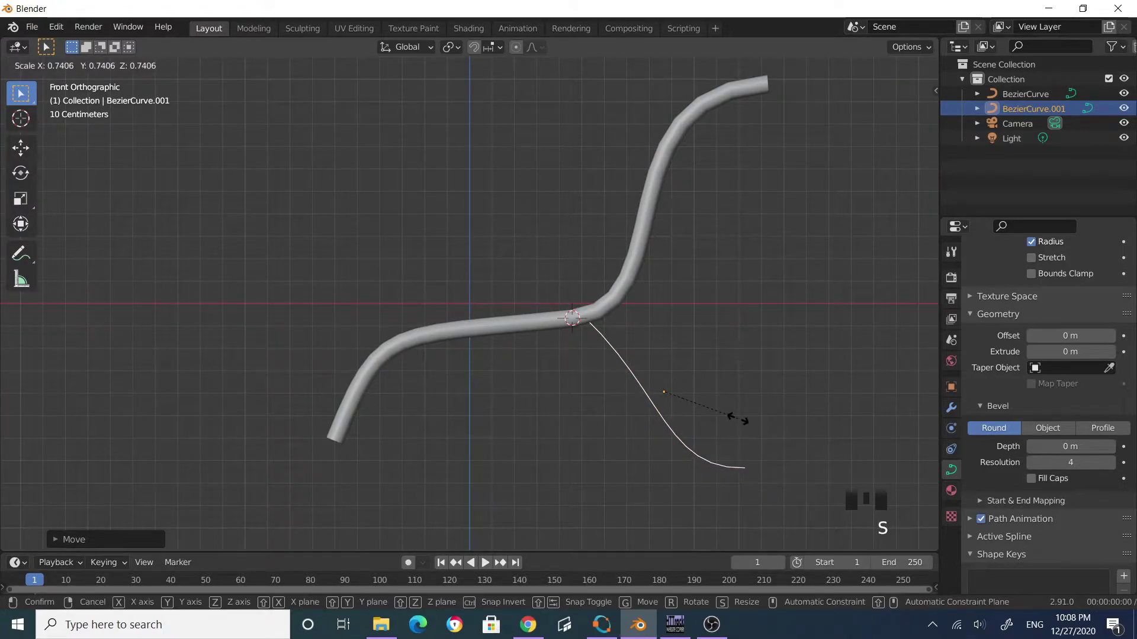
left_click(738, 421)
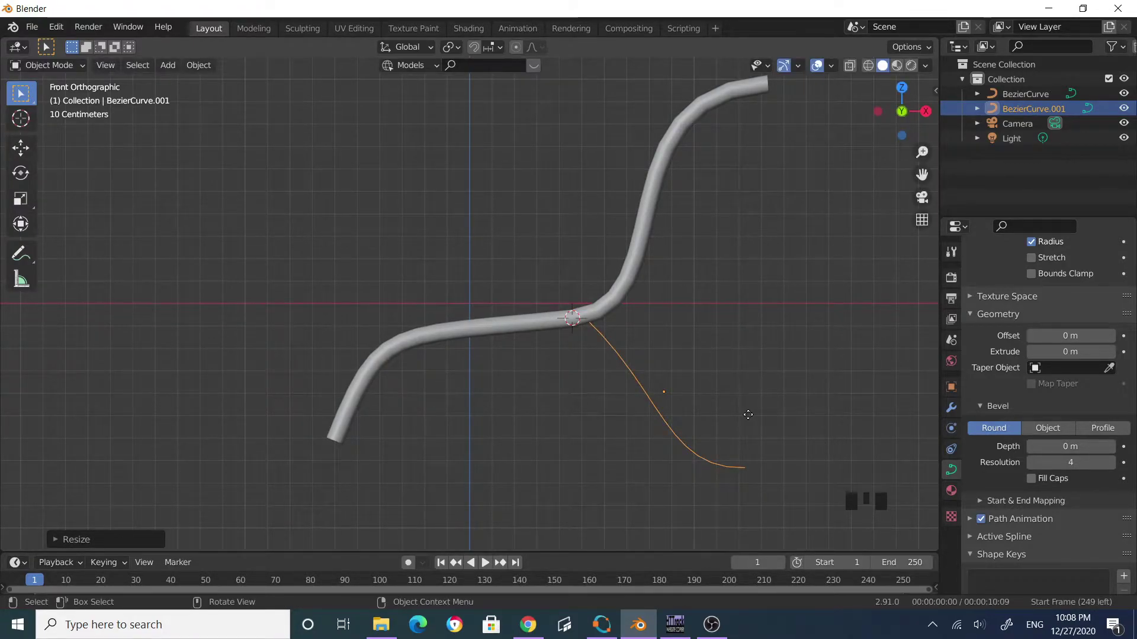
key("g")
left_click(744, 405)
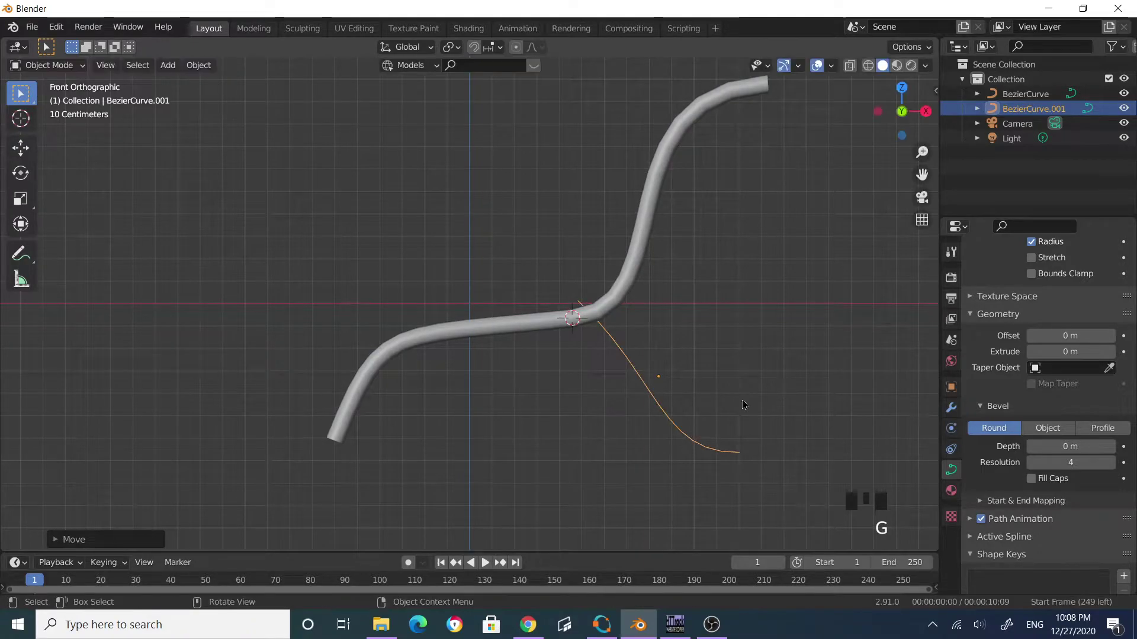
Scale the back leg curve to about 0.92 and move its upper end to the frame's middle point.
key("s")
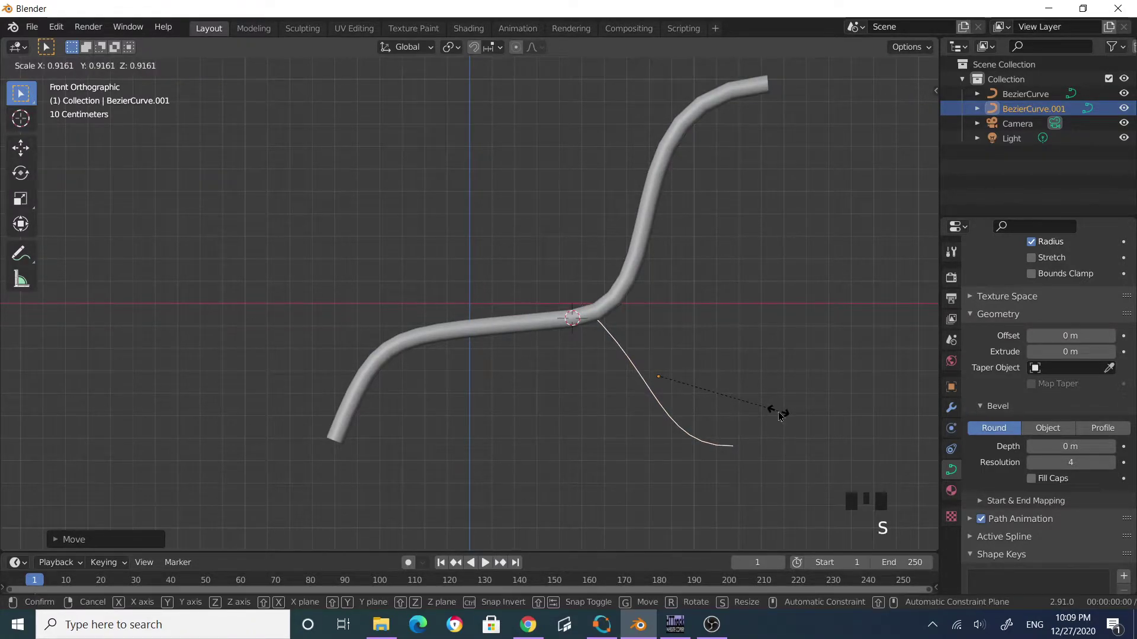
left_click(777, 411)
key("g")
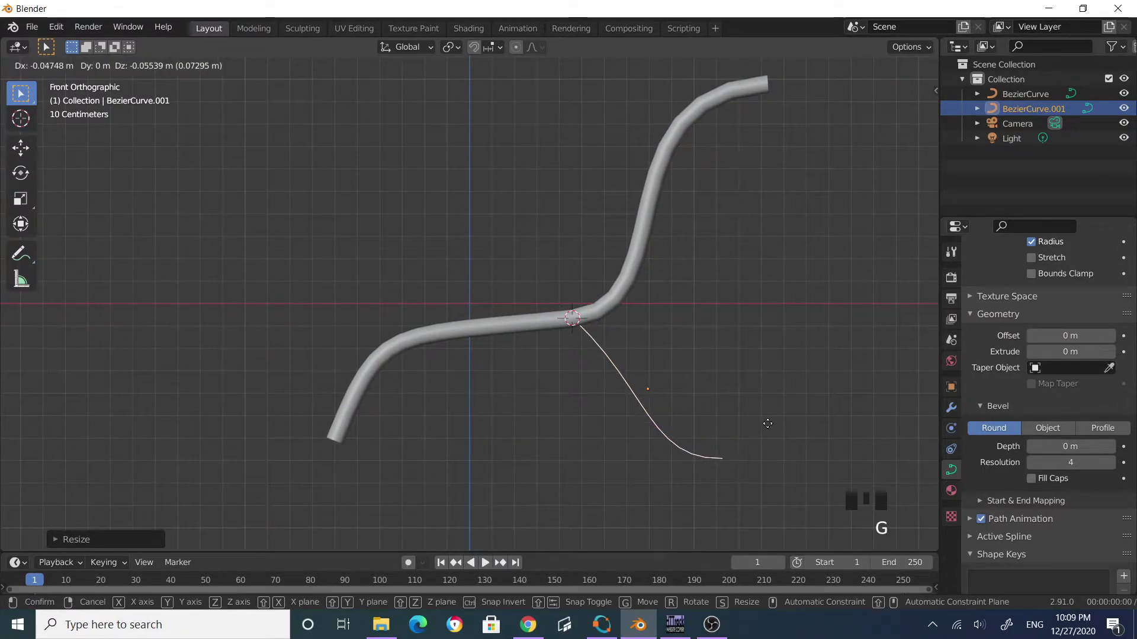
left_click(767, 424)
left_click(757, 414)
Give the back leg curve a round bevel with a depth of 0.04 m.
middle_click_drag(758, 415, 668, 437)
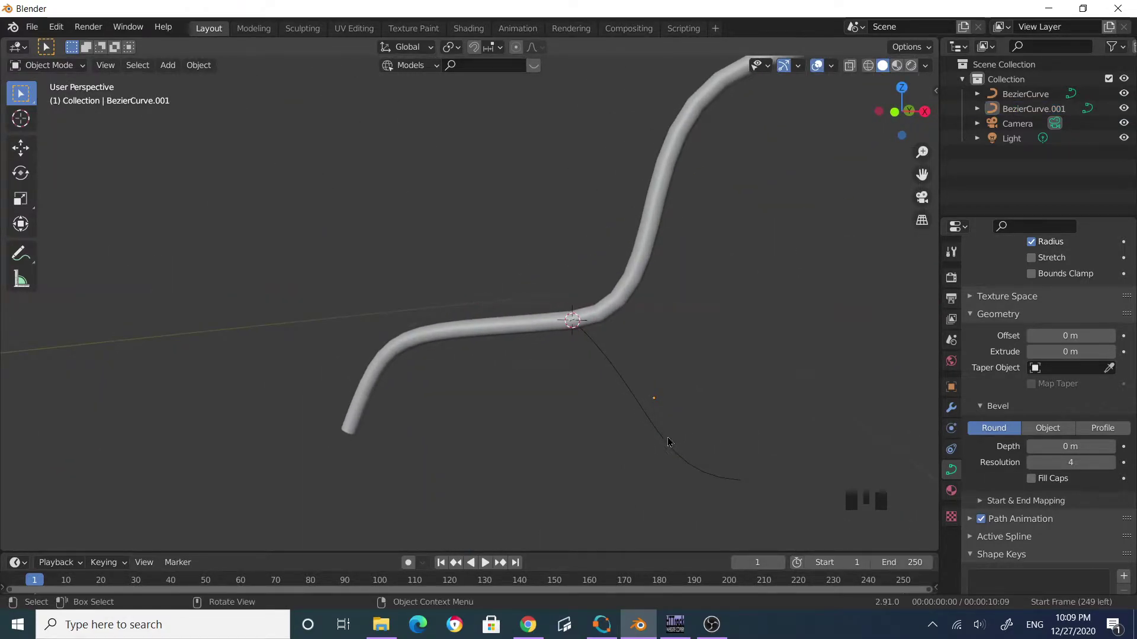
left_click(668, 442)
middle_click_drag(766, 432, 788, 439)
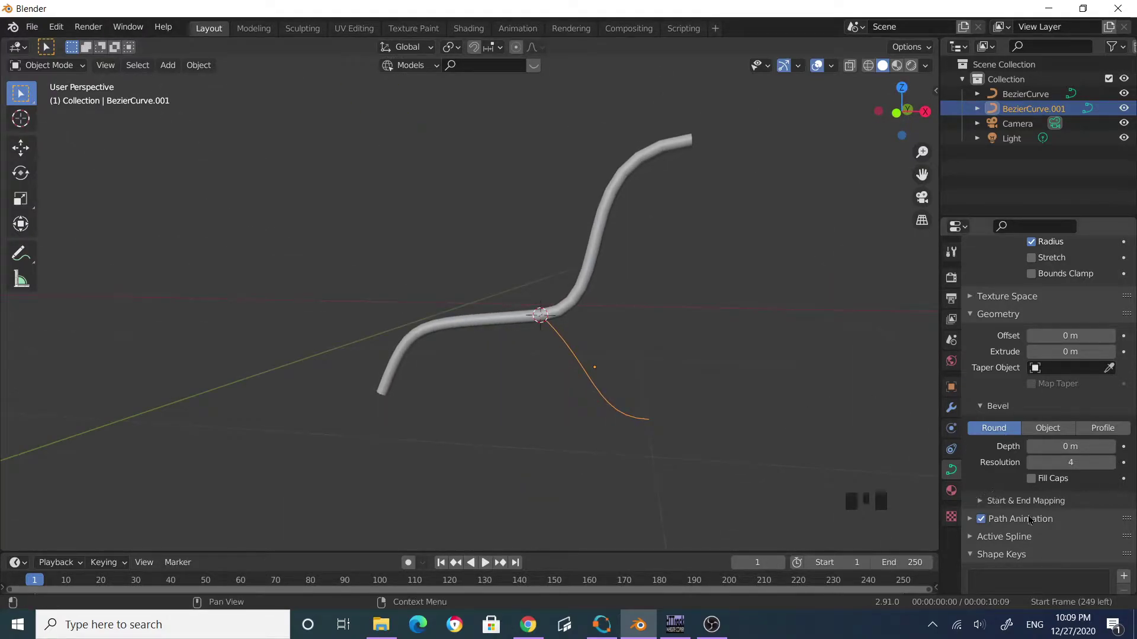
left_click(1110, 447)
left_click(1111, 447)
left_click(1111, 447)
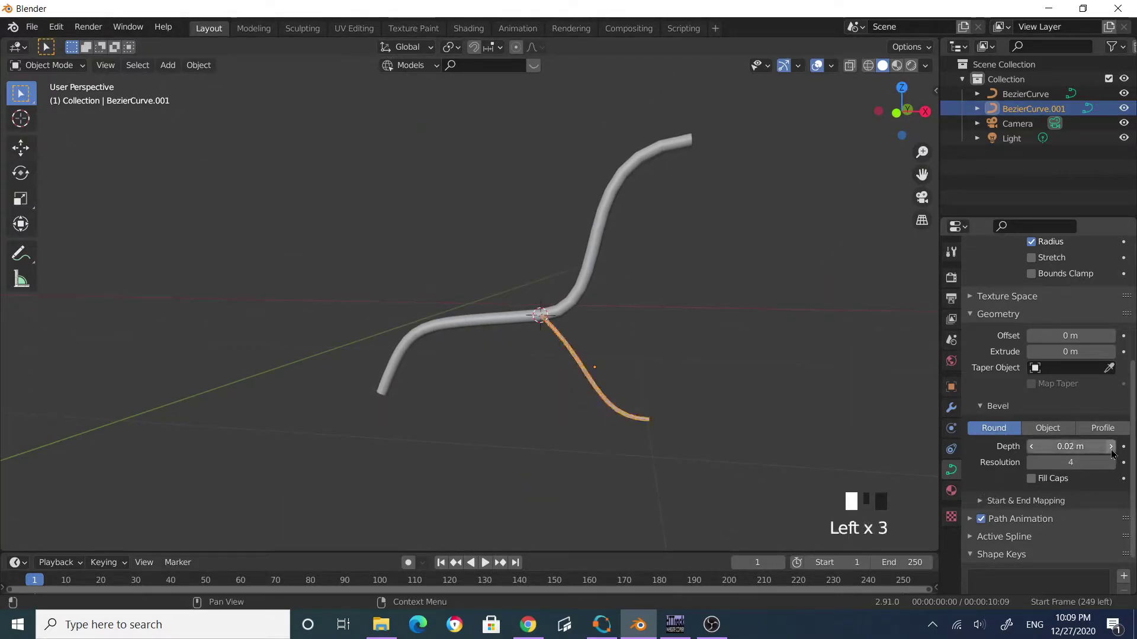
left_click(1111, 447)
left_click(1111, 447)
left_click(745, 379)
middle_click_drag(745, 379, 588, 382)
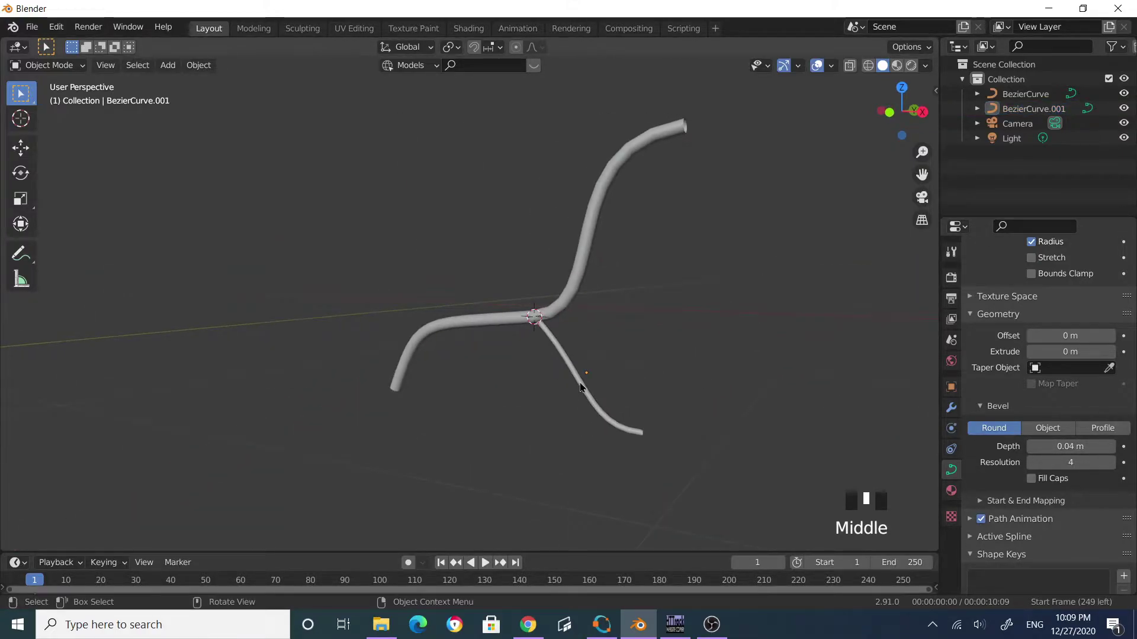
Thicken the back leg curve to a bevel depth of 0.07 m and check its joint with the seat frame.
left_click(580, 387)
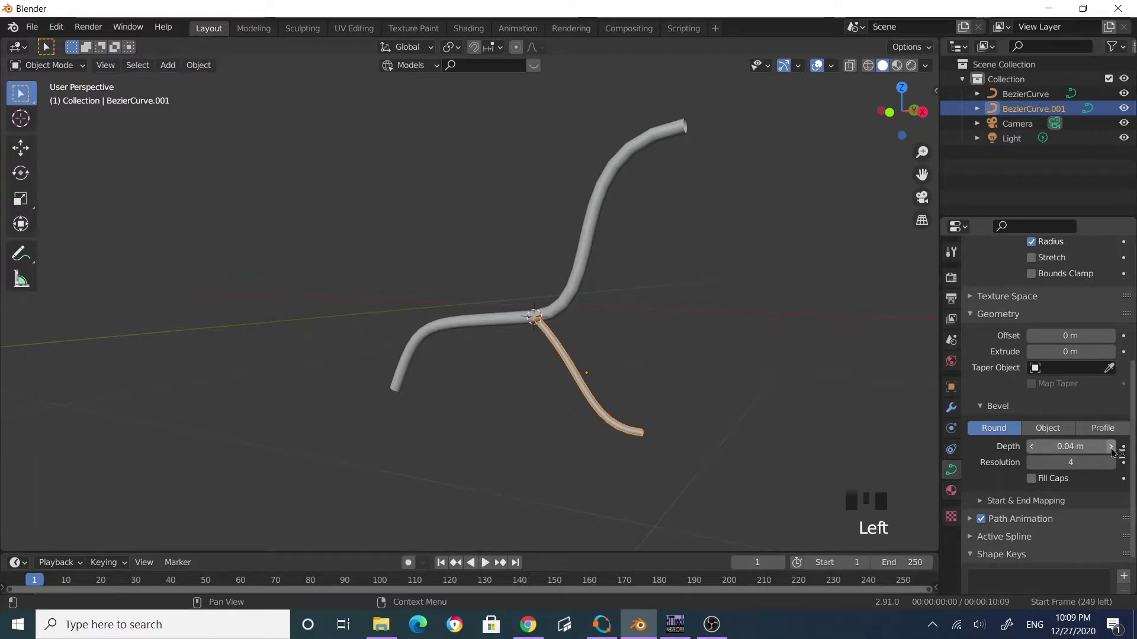
left_click(1111, 447)
left_click(1111, 447)
left_click(1111, 448)
left_click(753, 383)
middle_click_drag(752, 383, 630, 350)
scroll(423, 384, "up", 6)
scroll(655, 368, "up", 2)
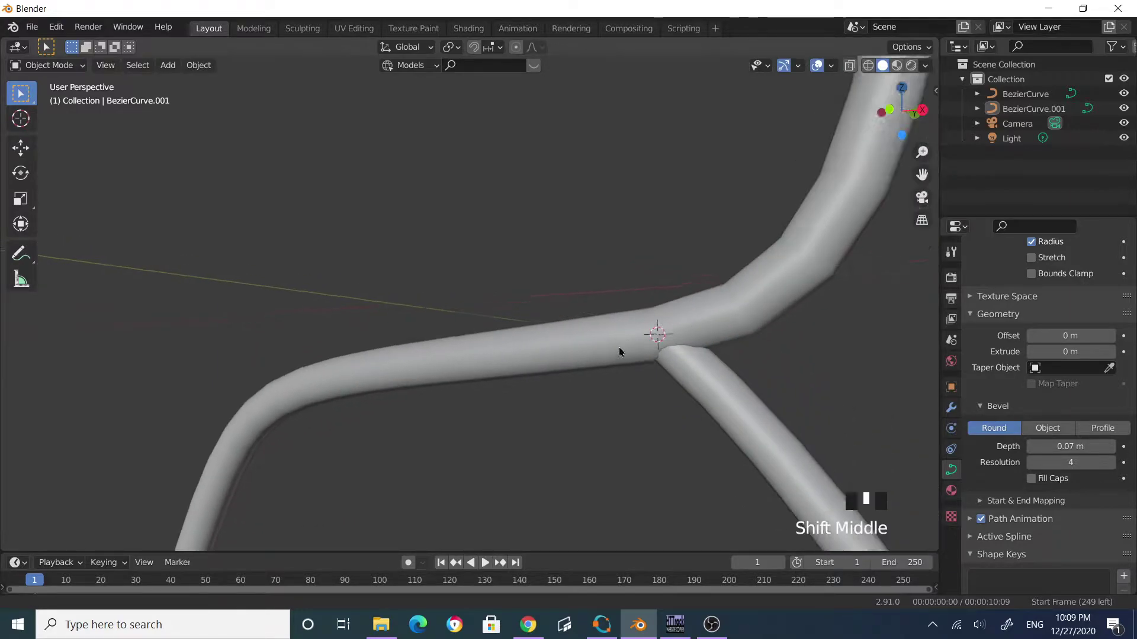
scroll(636, 352, "up", 3)
middle_click_drag(698, 355, 695, 393)
scroll(713, 368, "down", 3)
Set the back leg curve's bevel depth to 0.08 m to match the seat frame's thickness.
left_click(695, 394)
left_click_drag(1095, 453, 1099, 454)
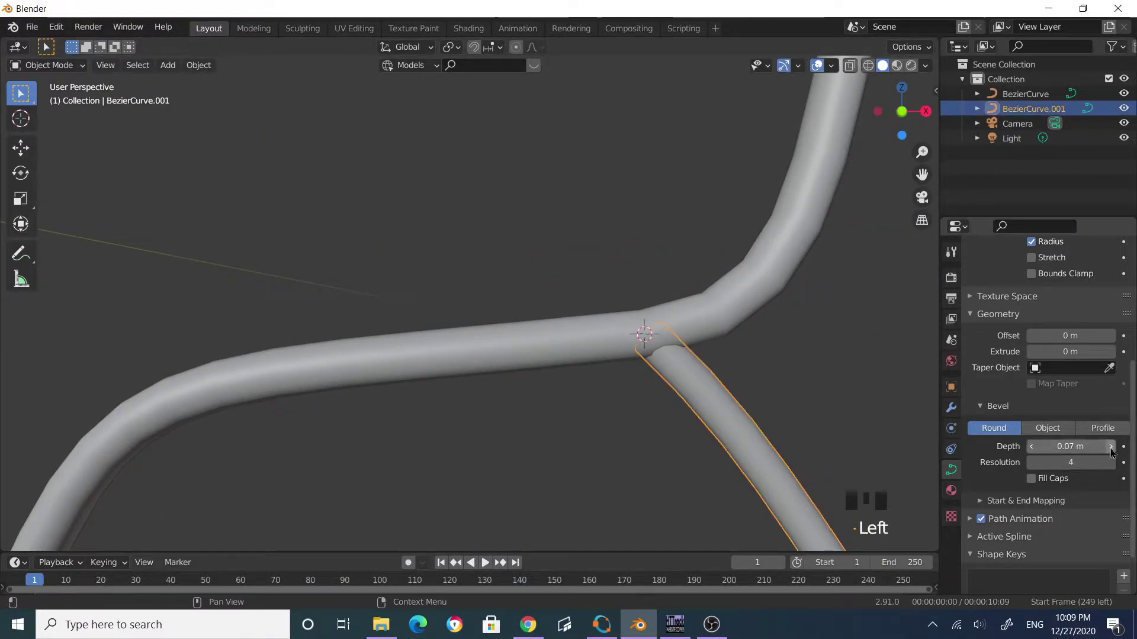
left_click(1095, 447)
left_click(839, 402)
middle_click_drag(839, 402, 563, 382)
scroll(462, 384, "down", 3)
middle_click_drag(462, 383, 604, 378)
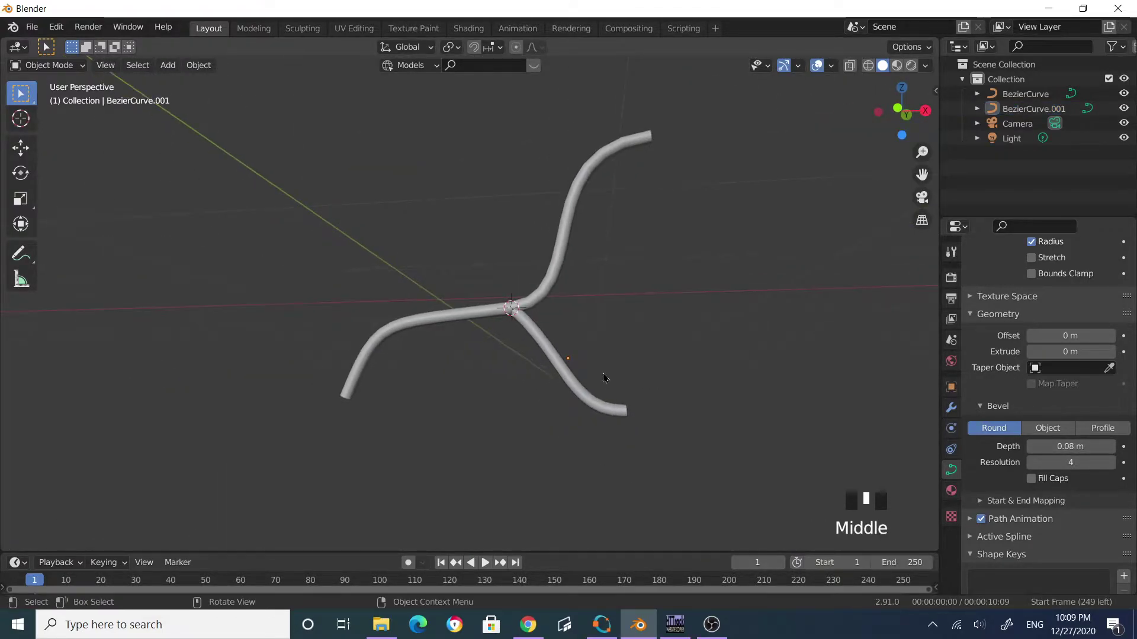
Close the open ends of the seat-and-backrest curve with Fill Caps.
scroll(616, 373, "up", 3)
left_click(667, 341)
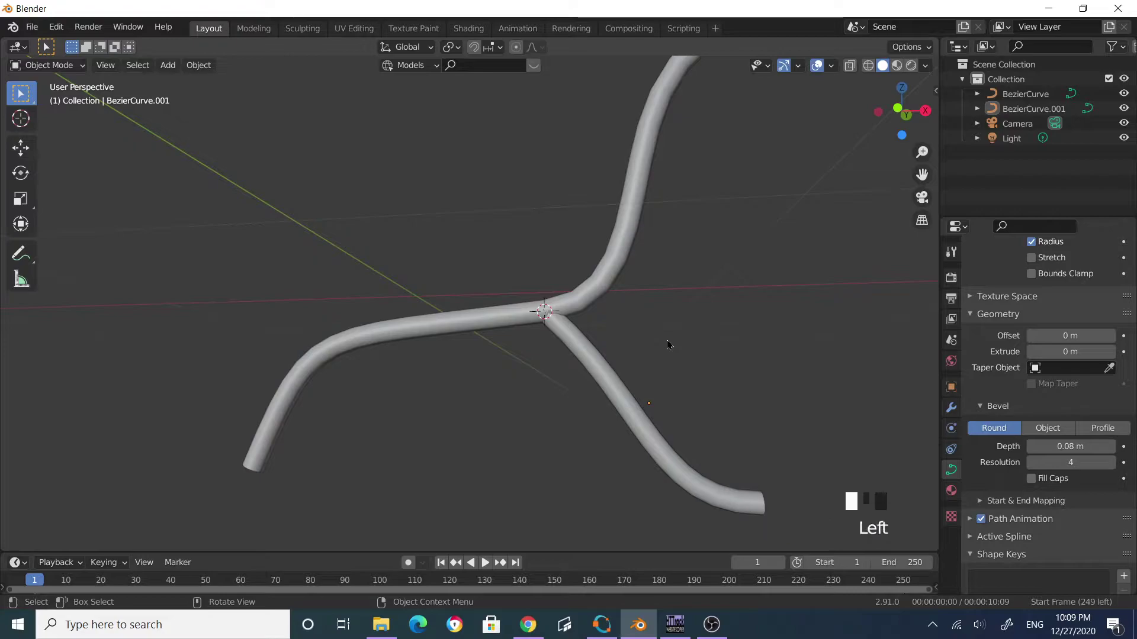
left_click(669, 334)
left_click(665, 332)
left_click(662, 330)
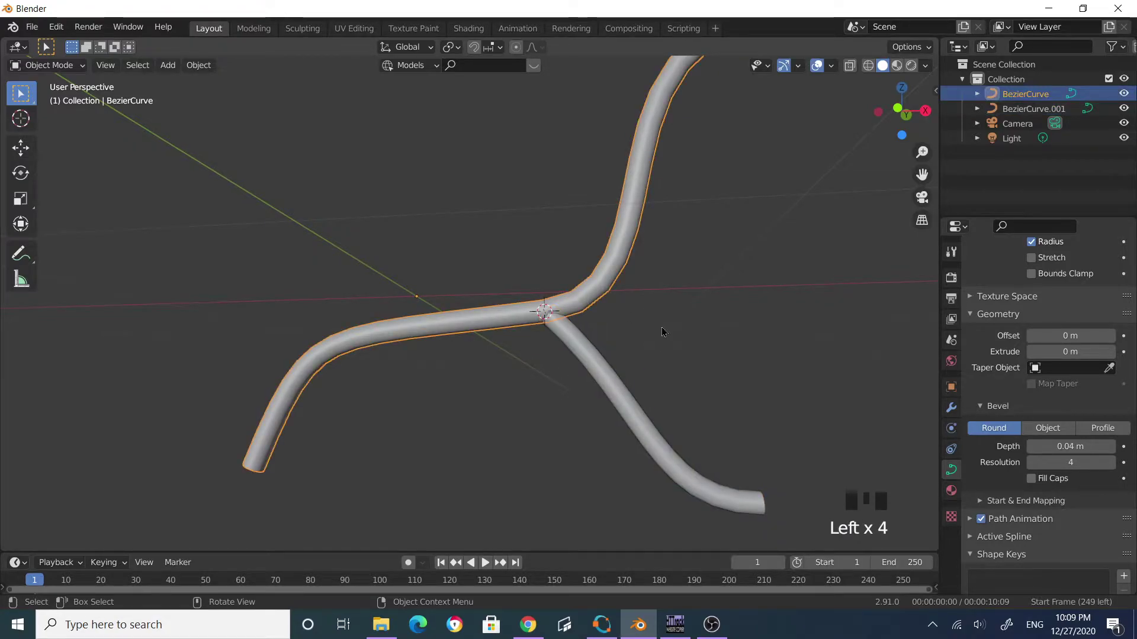
middle_click_drag(726, 345, 541, 325)
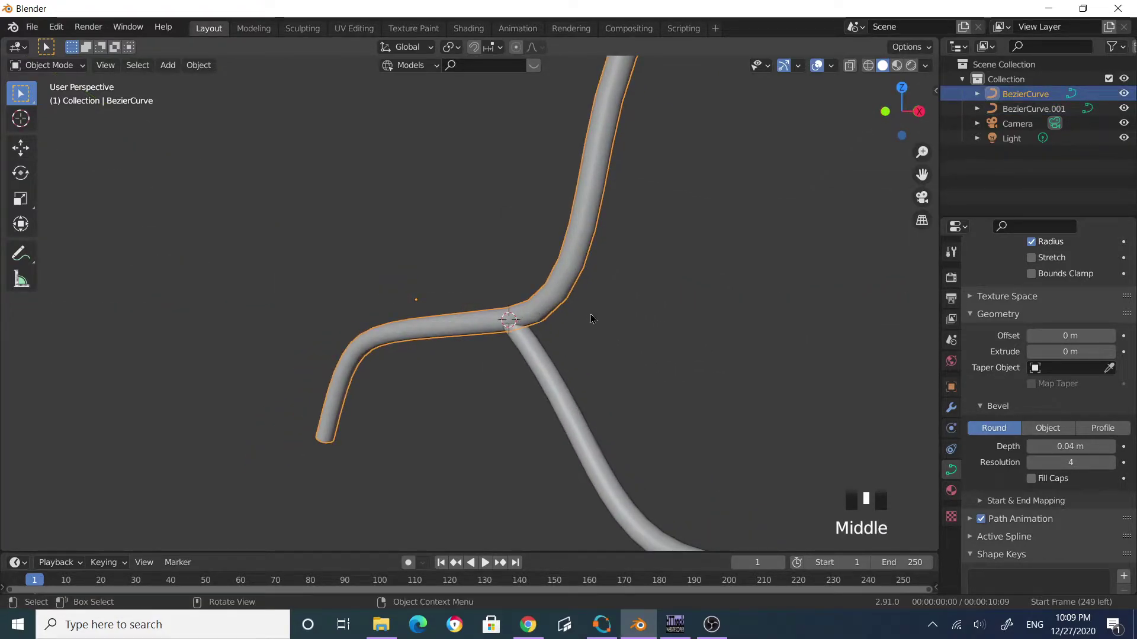
middle_click_drag(630, 205, 650, 251)
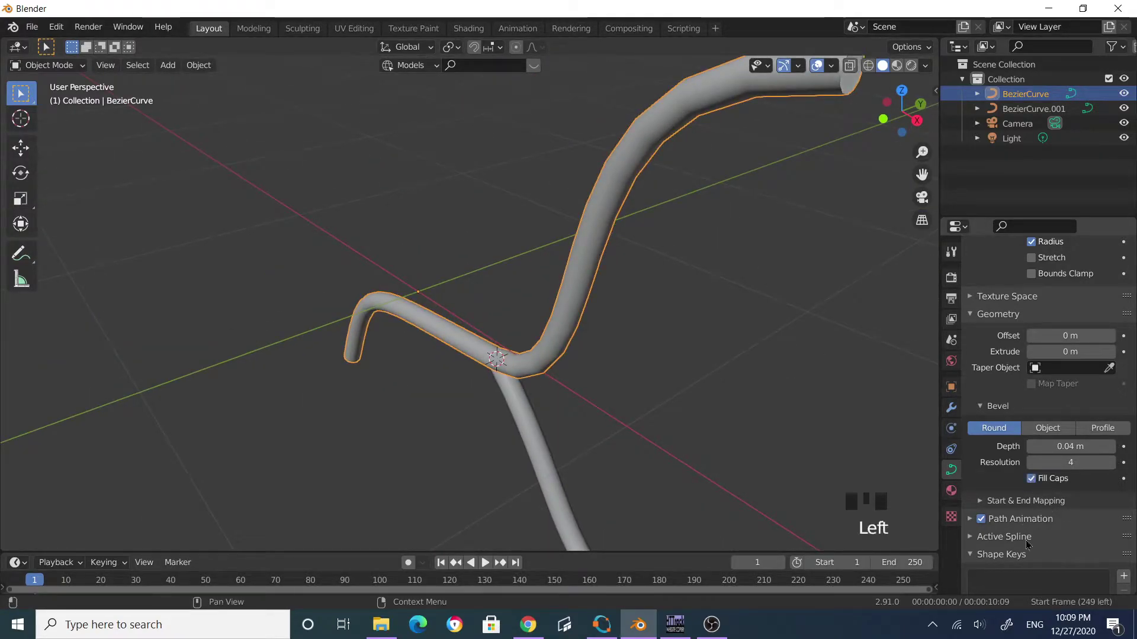
Enable Fill Caps on the back leg curve as well.
left_click(542, 476)
left_click(1035, 479)
left_click(738, 459)
middle_click_drag(738, 460, 616, 261)
scroll(582, 213, "down", 2)
mouse_move(637, 348)
middle_mouse_down()
mouse_move(774, 330)
mouse_move(637, 336)
middle_mouse_up()
left_click(637, 336)
Convert the seat-and-backrest curve to a mesh.
left_click(585, 277)
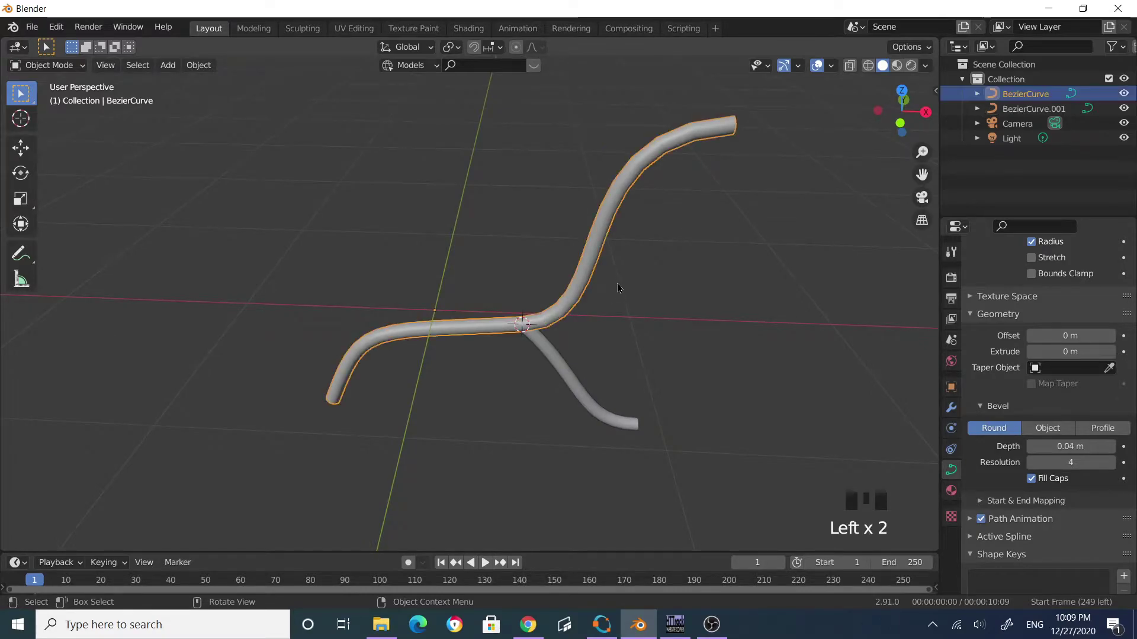
left_click(207, 65)
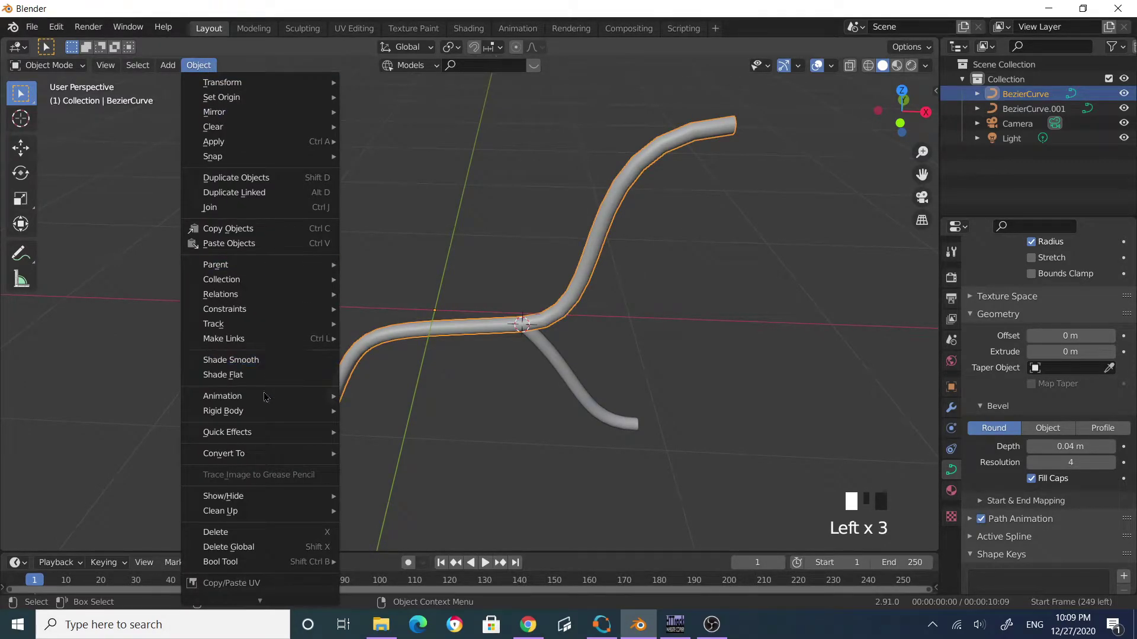
mouse_move(261, 454)
left_click(367, 467)
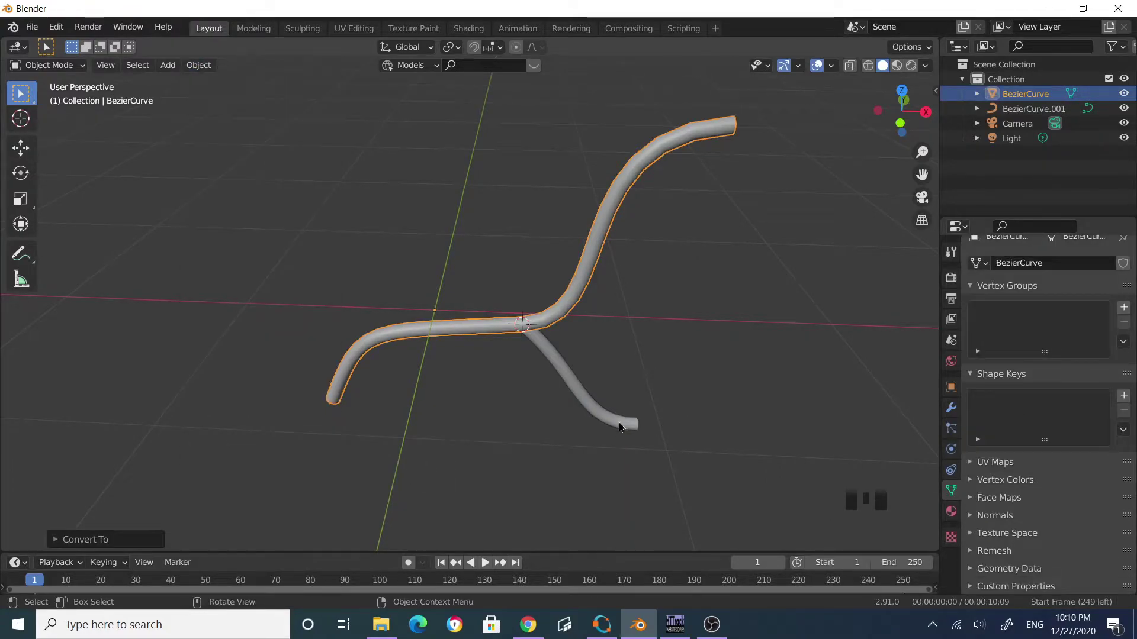
Convert the back leg curve to a mesh.
left_click(614, 420)
left_click(201, 66)
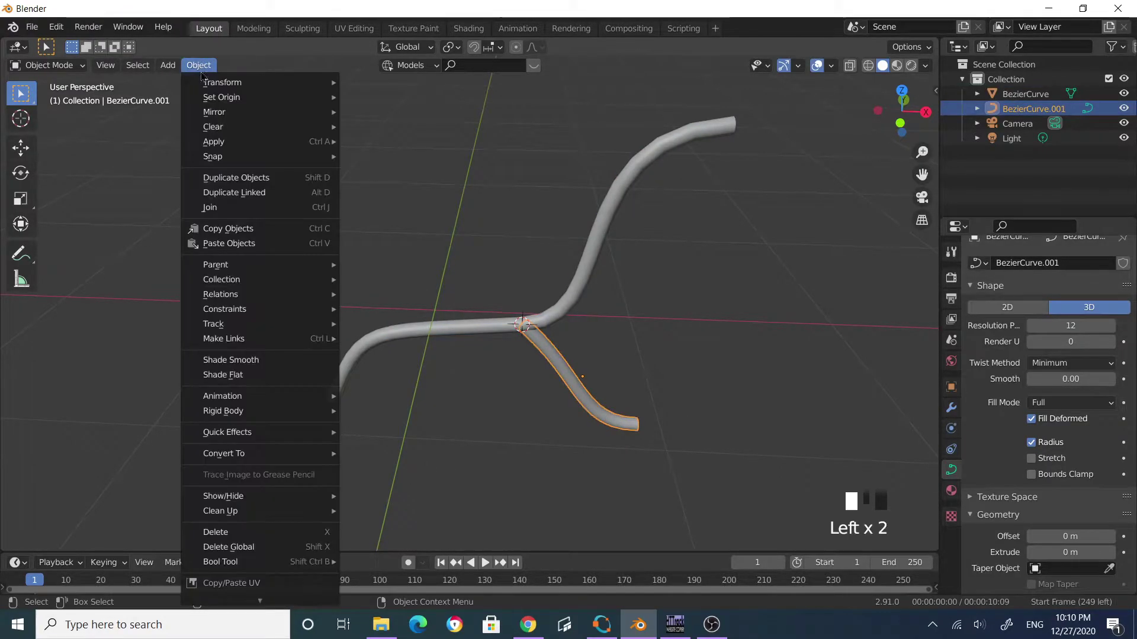
mouse_move(255, 455)
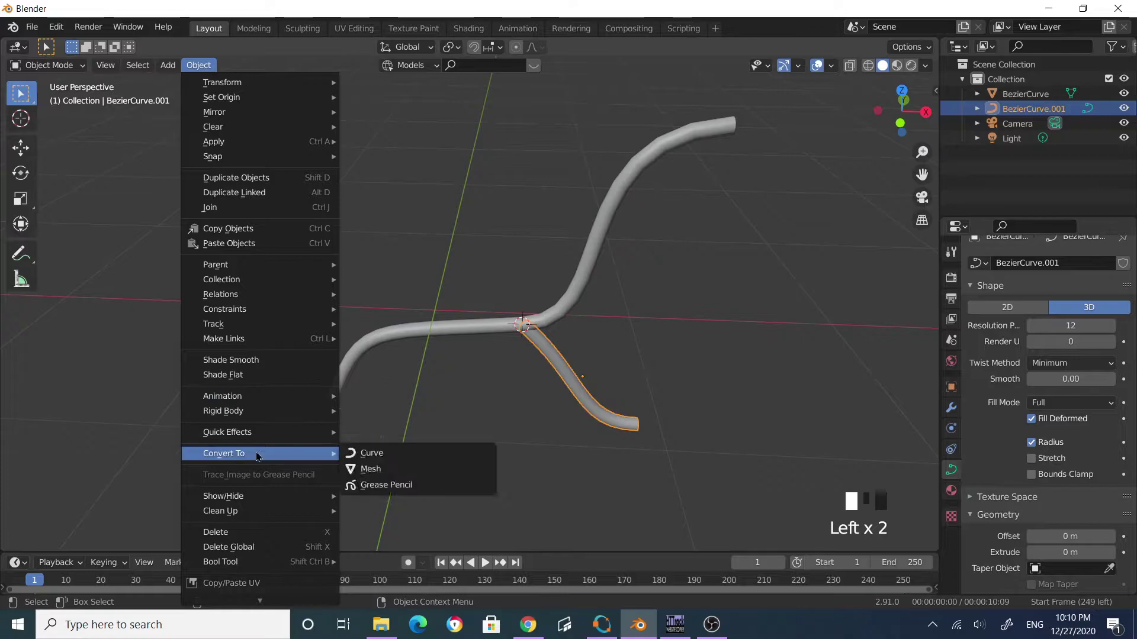
left_click(390, 470)
left_click(604, 294)
Add a Subdivision Surface modifier to the seat-and-backrest mesh to smooth its bends.
middle_click_drag(604, 294, 189, 146)
scroll(614, 257, "up", 5)
scroll(778, 271, "down", 3)
scroll(548, 266, "up", 3)
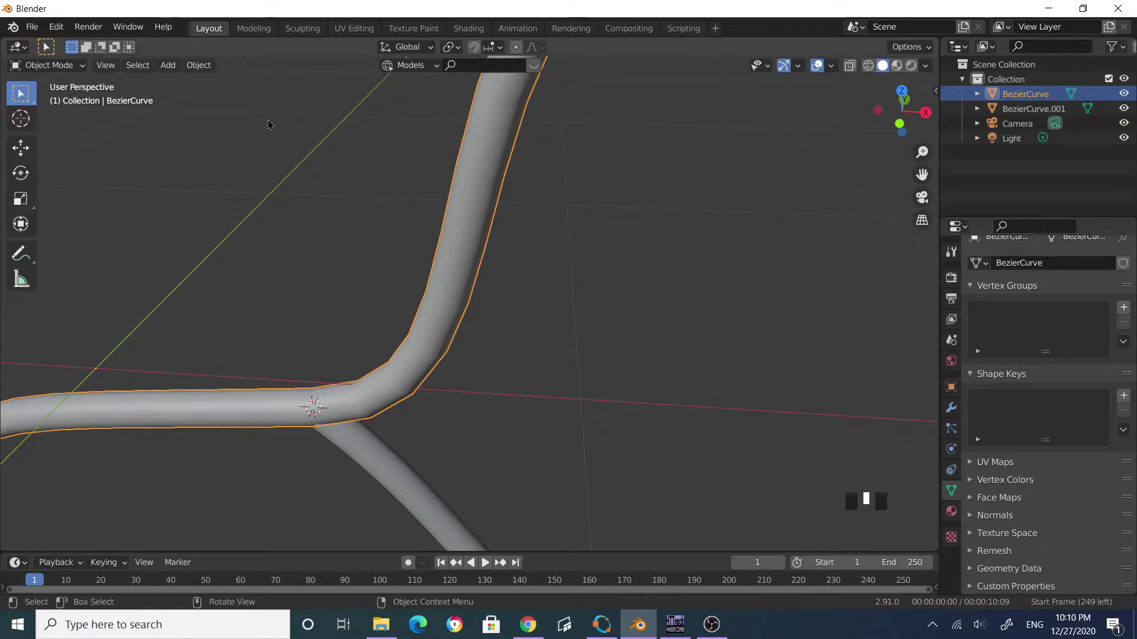
left_click(952, 410)
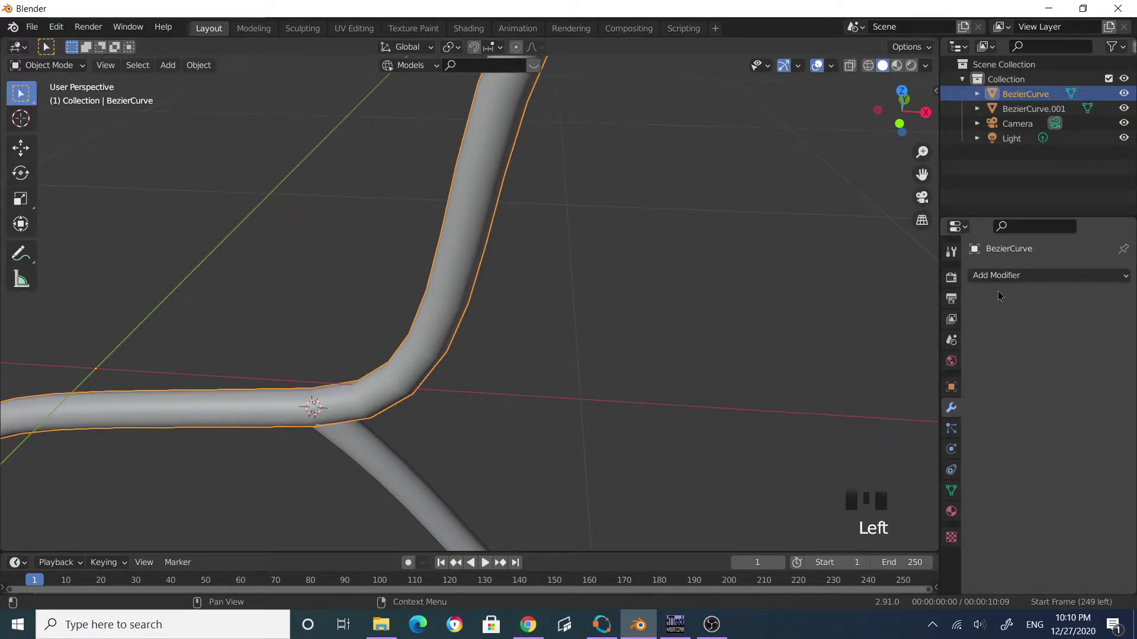
left_click(1015, 276)
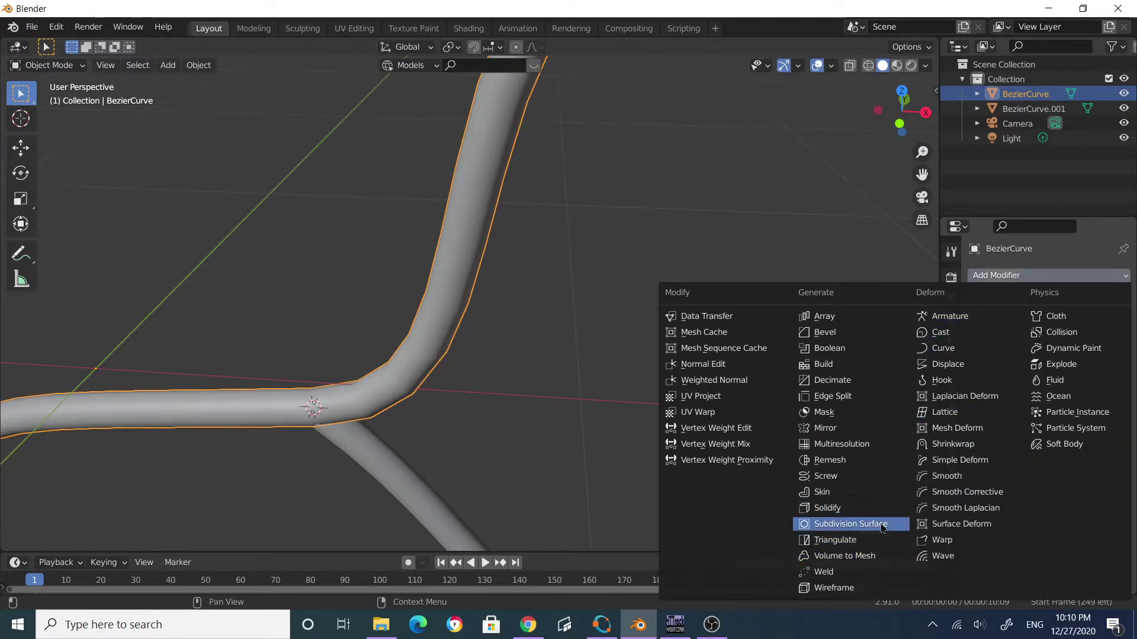
left_click(851, 524)
scroll(514, 334, "down", 1)
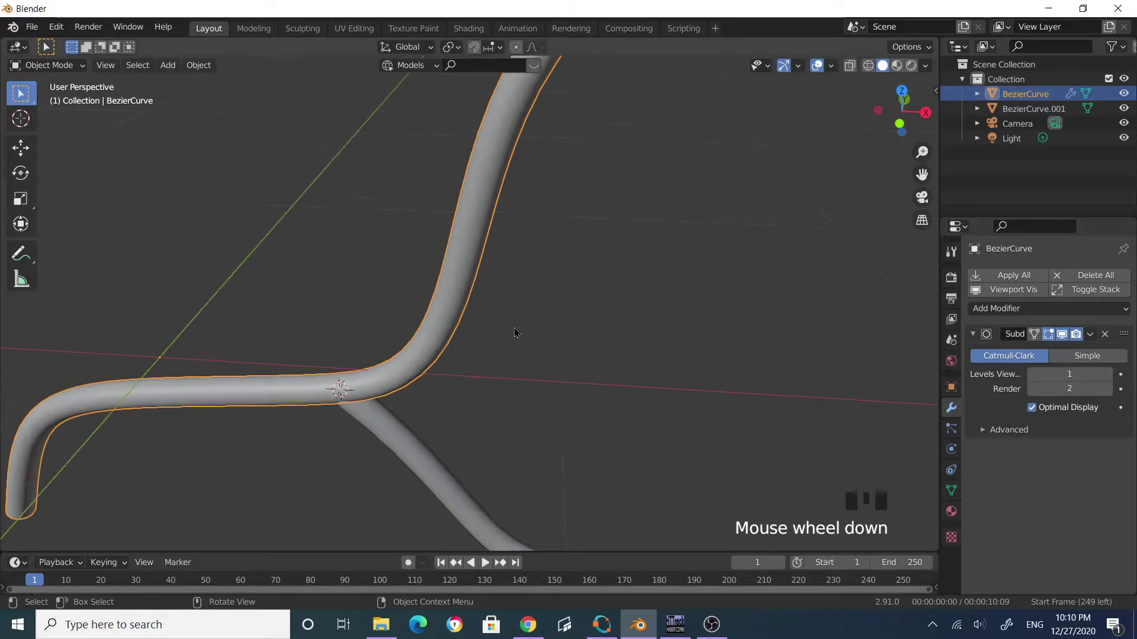
middle_click_drag(597, 310, 690, 267)
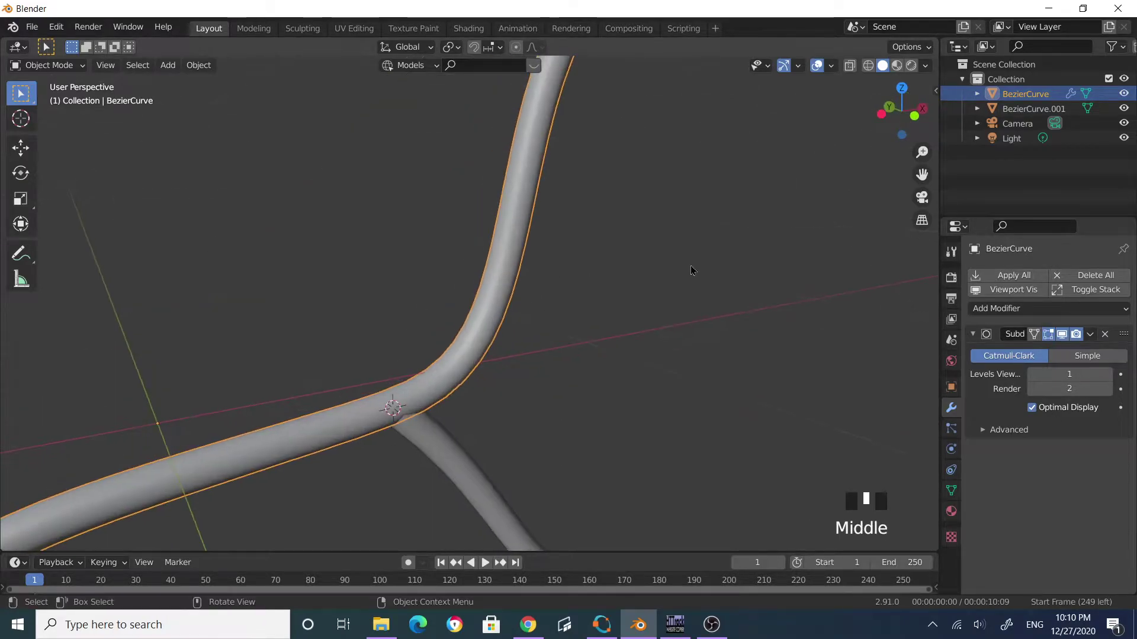
Add a Subdivision Surface modifier to the back leg mesh.
left_click(481, 485)
left_click(1045, 277)
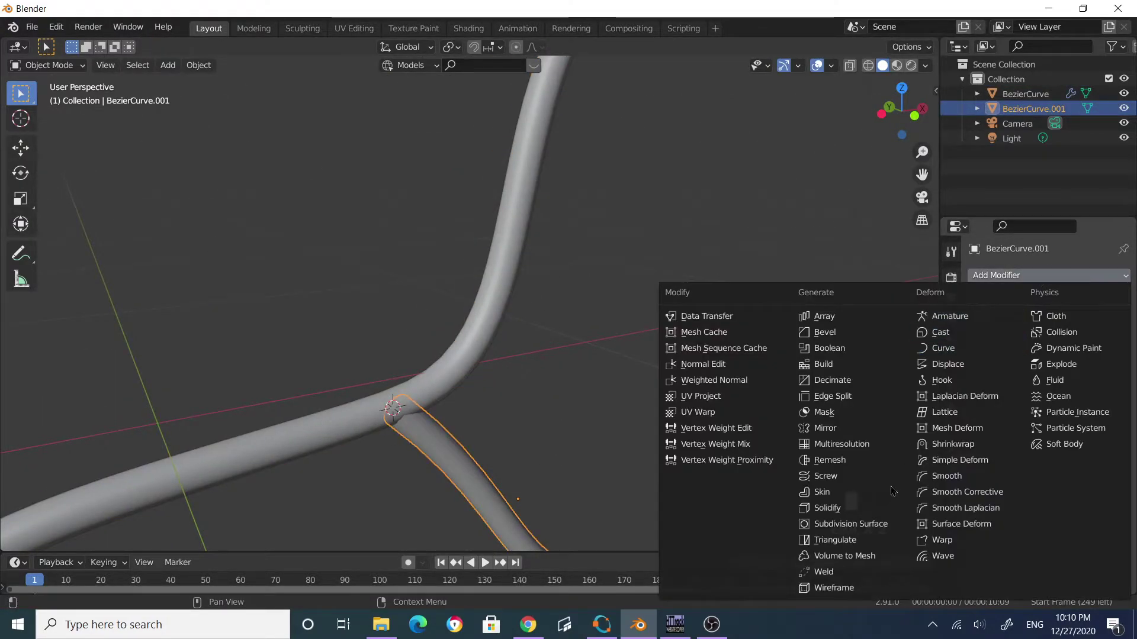
left_click(869, 524)
left_click(730, 417)
middle_click_drag(730, 417, 512, 431)
scroll(533, 401, "down", 2)
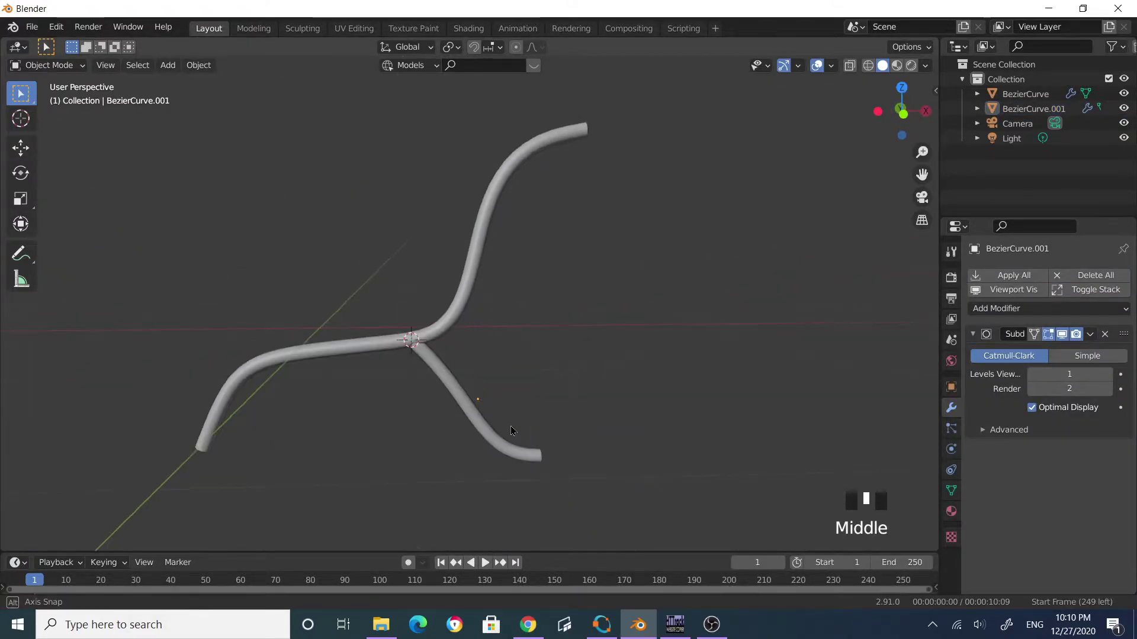
middle_click_drag(598, 377, 689, 409)
scroll(689, 410, "down", 1)
scroll(689, 410, "down", 1)
Join the seat-and-backrest mesh and the back leg mesh into one side frame object.
mouse_move(349, 177)
left_mouse_down()
mouse_move(614, 418)
mouse_move(596, 423)
left_mouse_up()
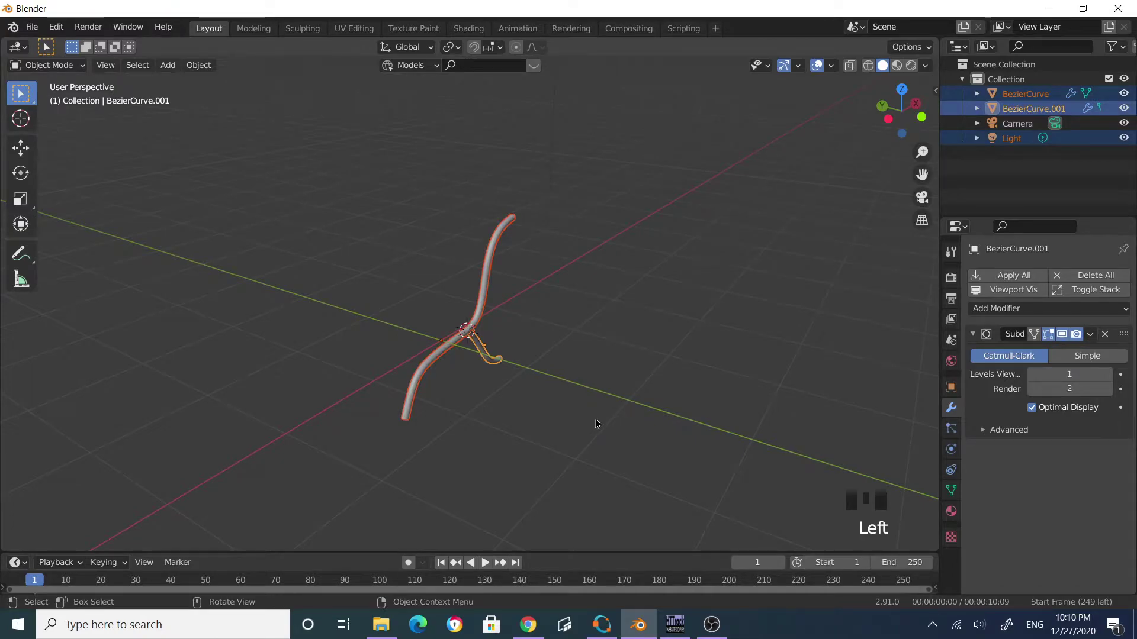
key("ctrl+j")
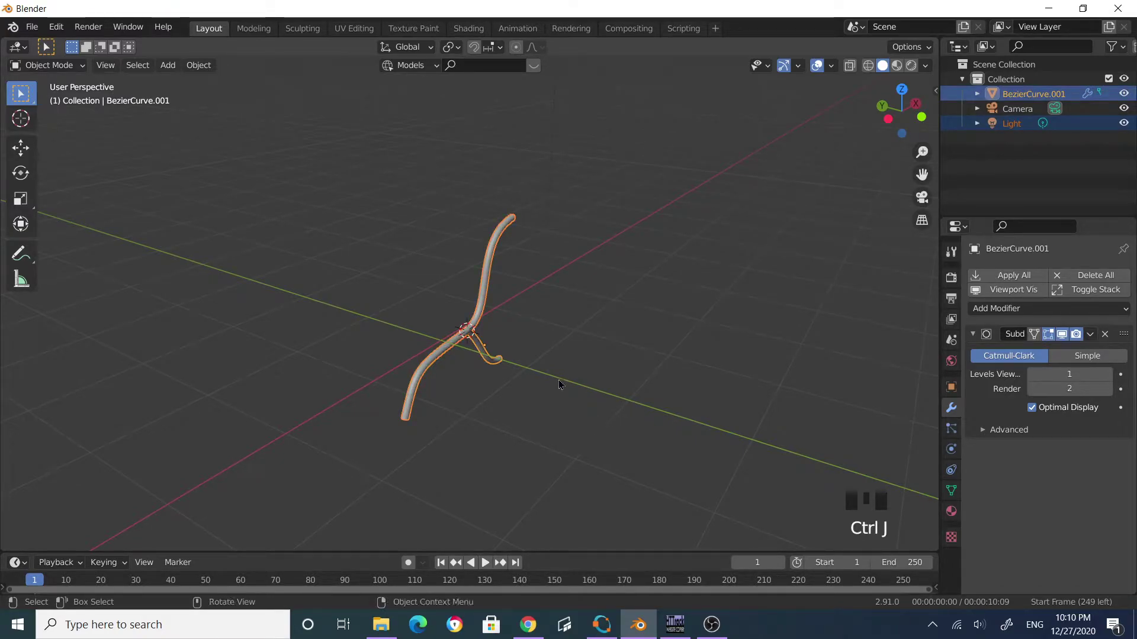
scroll(559, 379, "up", 3)
middle_click_drag(515, 393, 447, 307)
scroll(418, 356, "up", 3)
middle_click_drag(418, 356, 465, 466)
scroll(490, 378, "down", 3)
scroll(624, 400, "down", 3)
middle_click_drag(624, 401, 398, 374)
Duplicate the side frame about 2 m along the global Y axis to form the bench's opposite side.
left_click(432, 339)
middle_click_drag(568, 376, 675, 401)
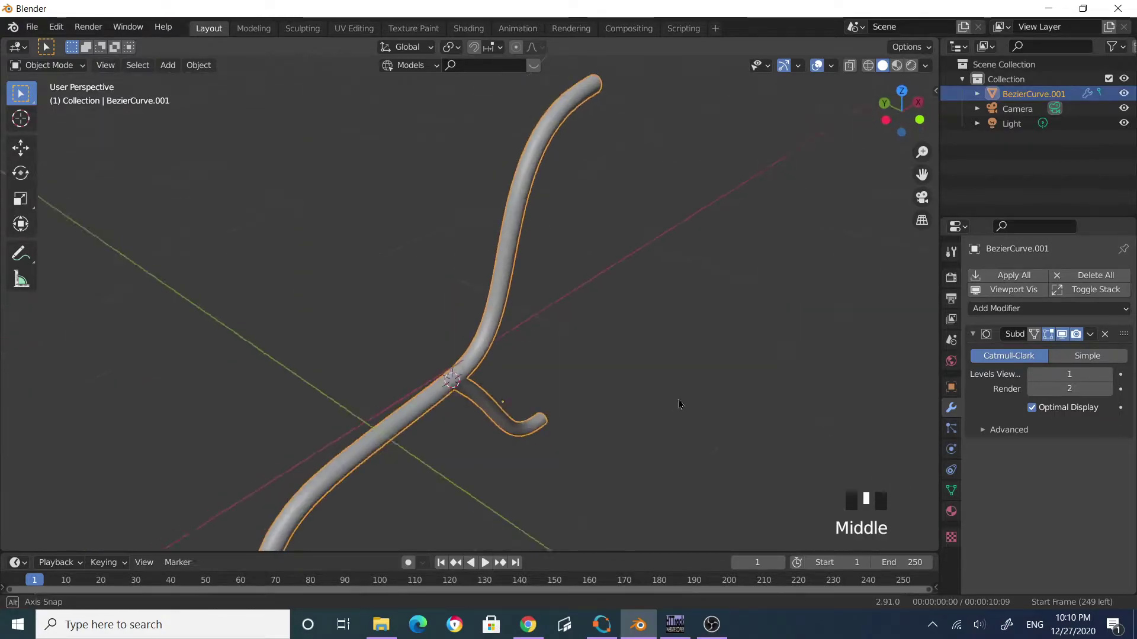
scroll(730, 395, "down", 2)
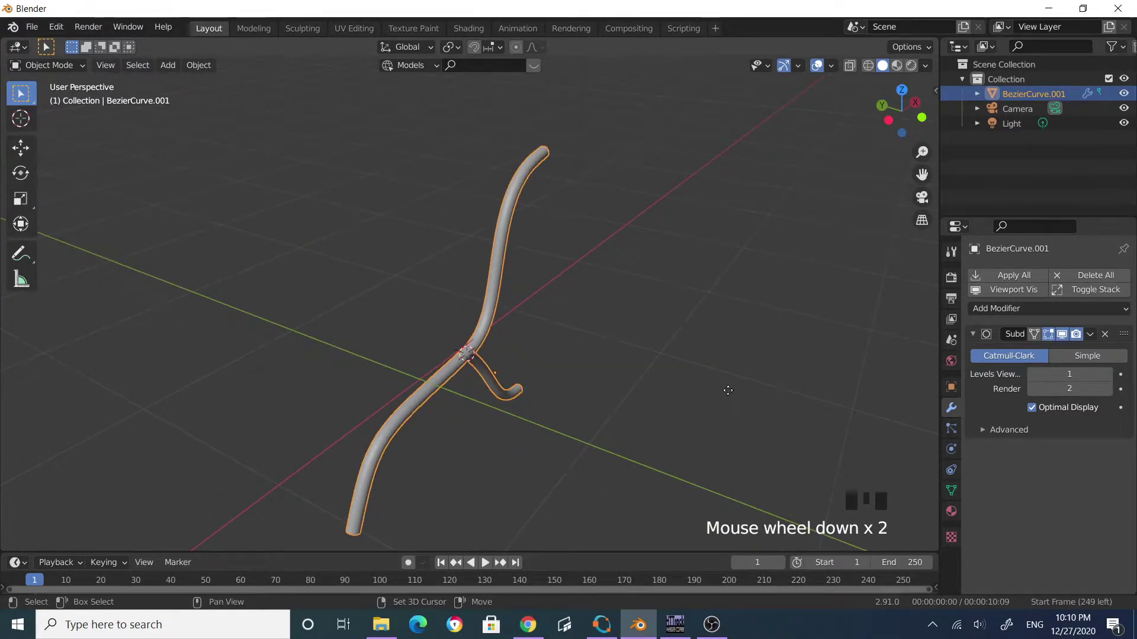
key("shift+d")
key("y")
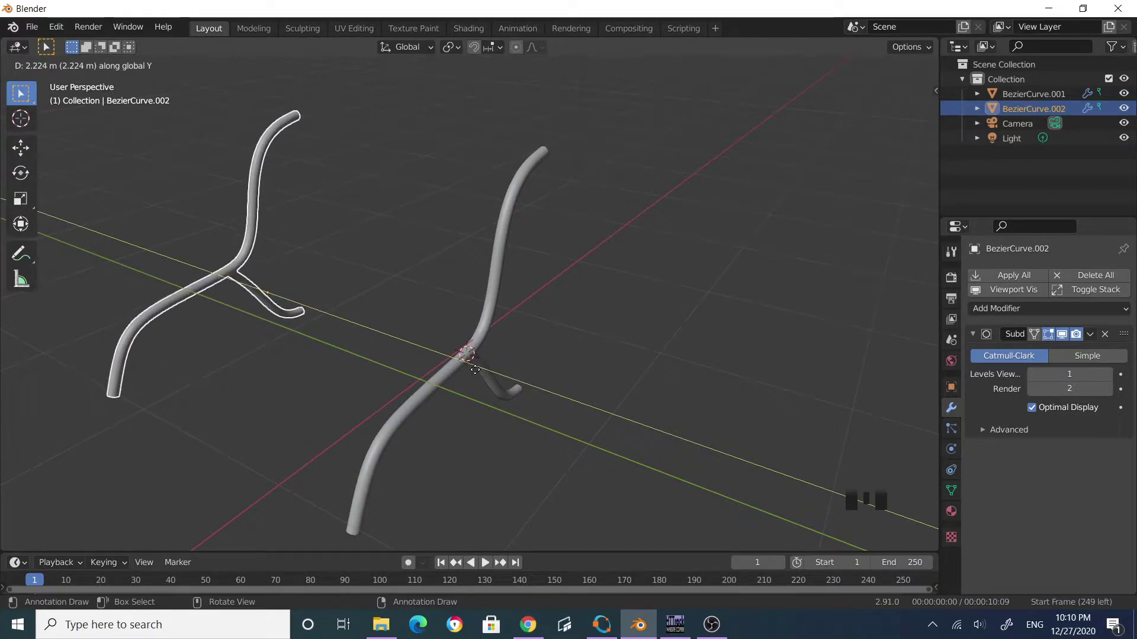
left_click(509, 376)
middle_click_drag(668, 375, 601, 362)
scroll(579, 375, "down", 2)
left_click(609, 381)
scroll(616, 377, "up", 2)
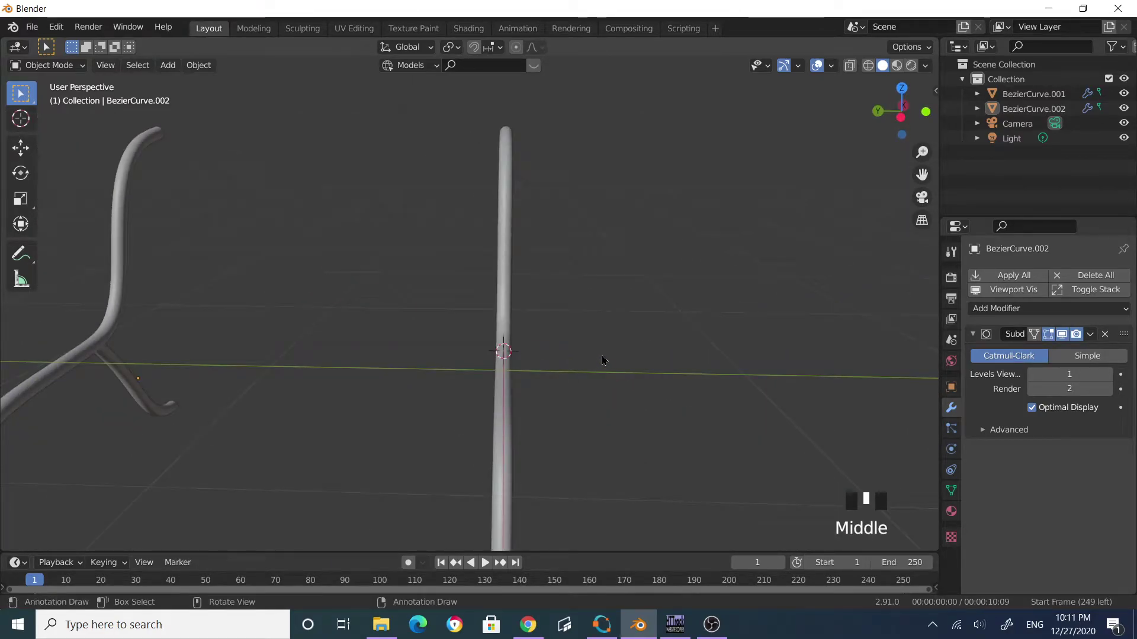
In front view, add a cube at the seat's front bend and scale it down to about 0.05.
key("KP_1")
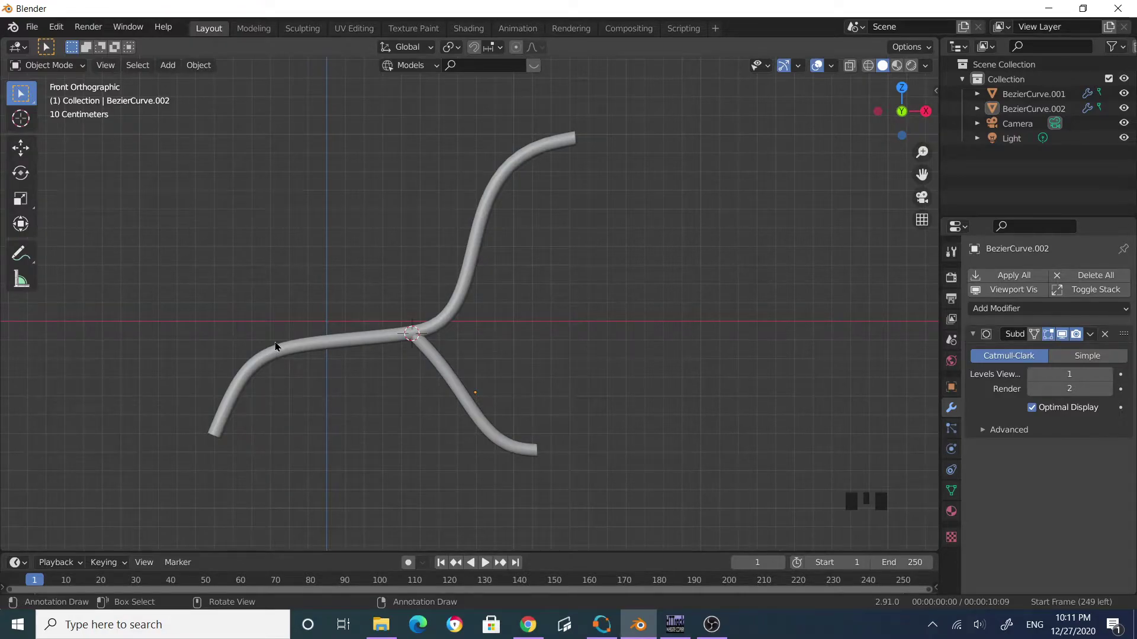
left_click(169, 65)
mouse_move(188, 82)
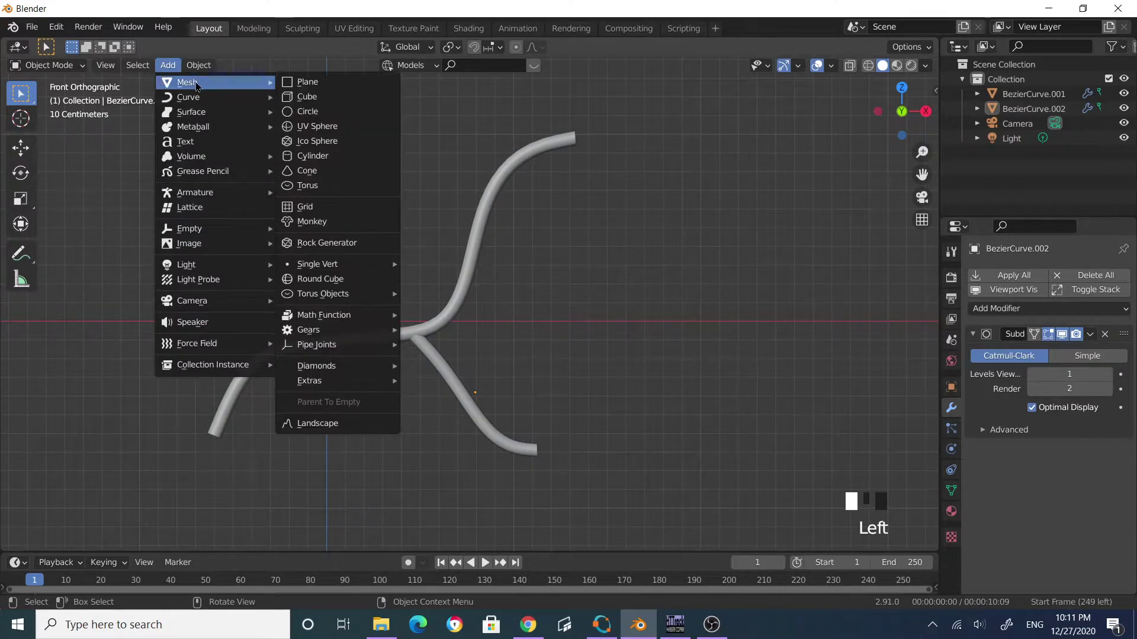
left_click(325, 97)
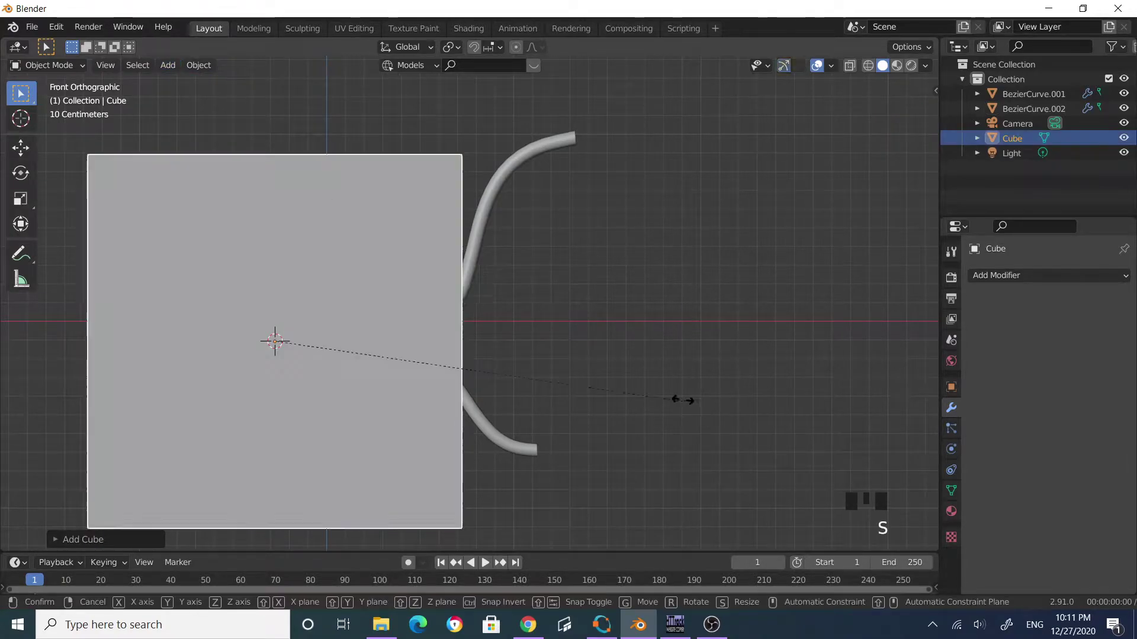
key("s")
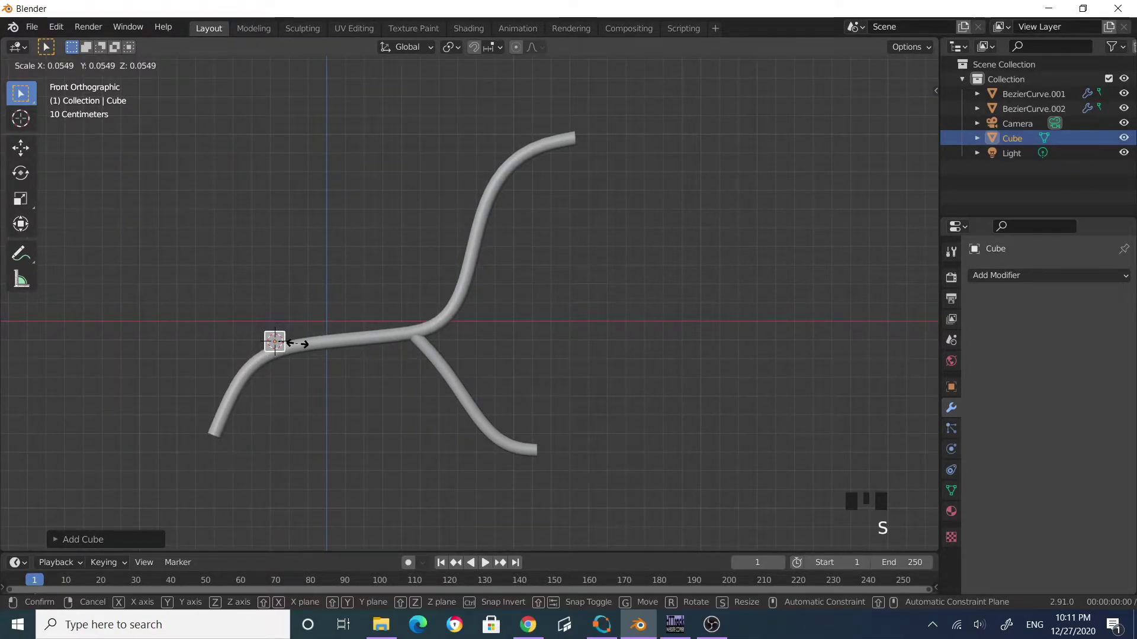
left_click(292, 344)
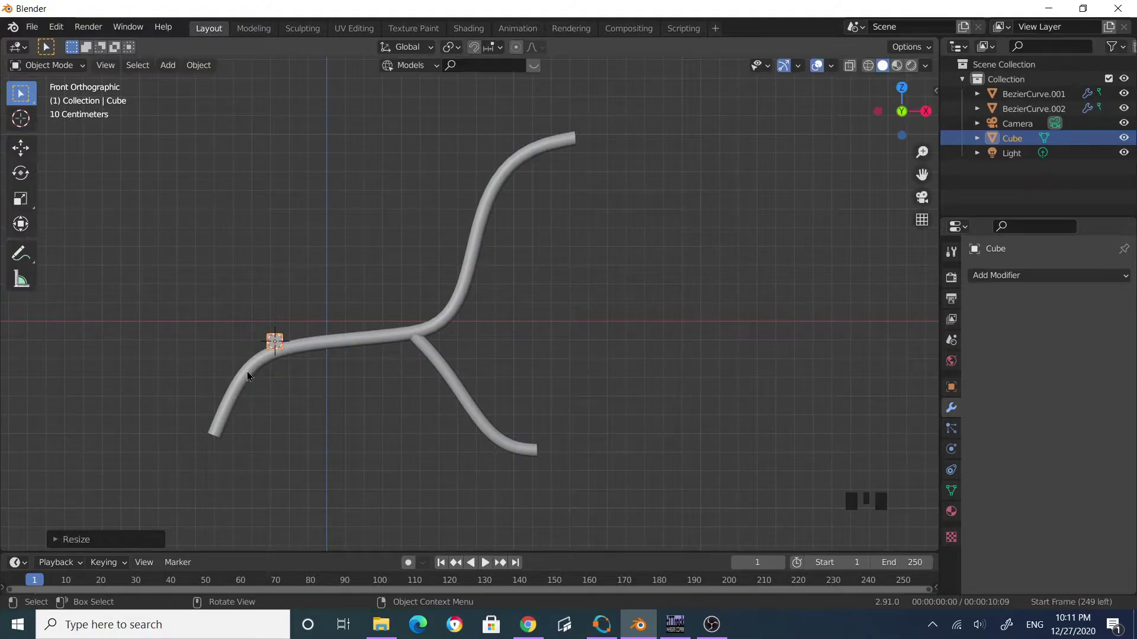
Widen the small cube along the global X axis and flatten it along the global Z axis.
middle_click_drag(255, 371, 367, 373)
scroll(450, 381, "up", 2)
middle_click_drag(485, 391, 522, 419)
scroll(253, 386, "down", 2)
scroll(408, 361, "up", 4)
scroll(524, 392, "up", 3)
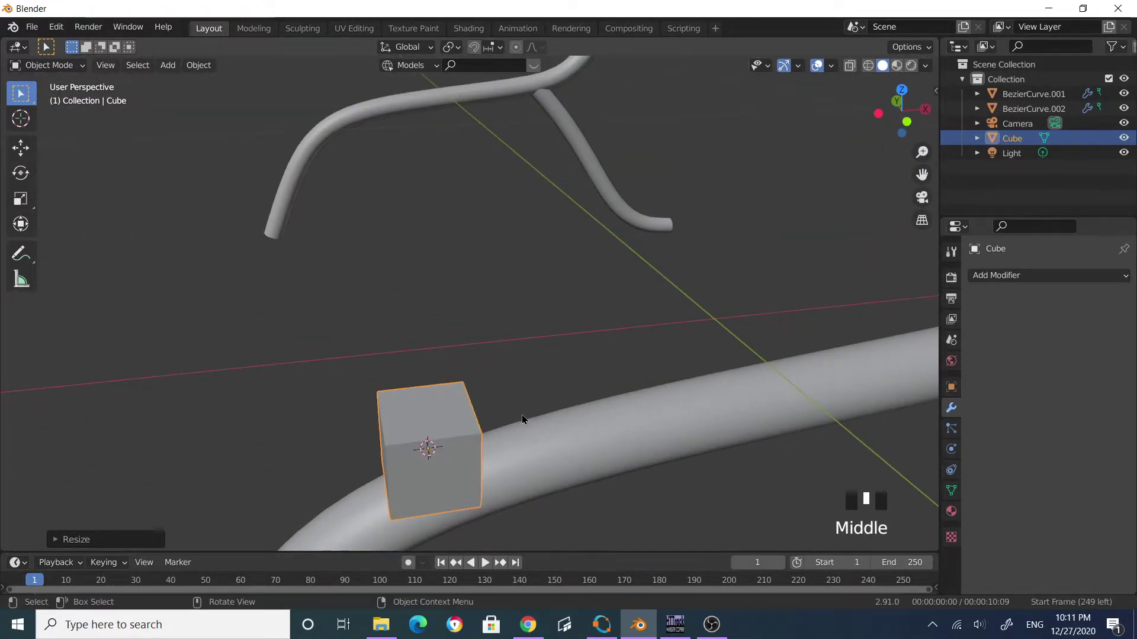
key("s")
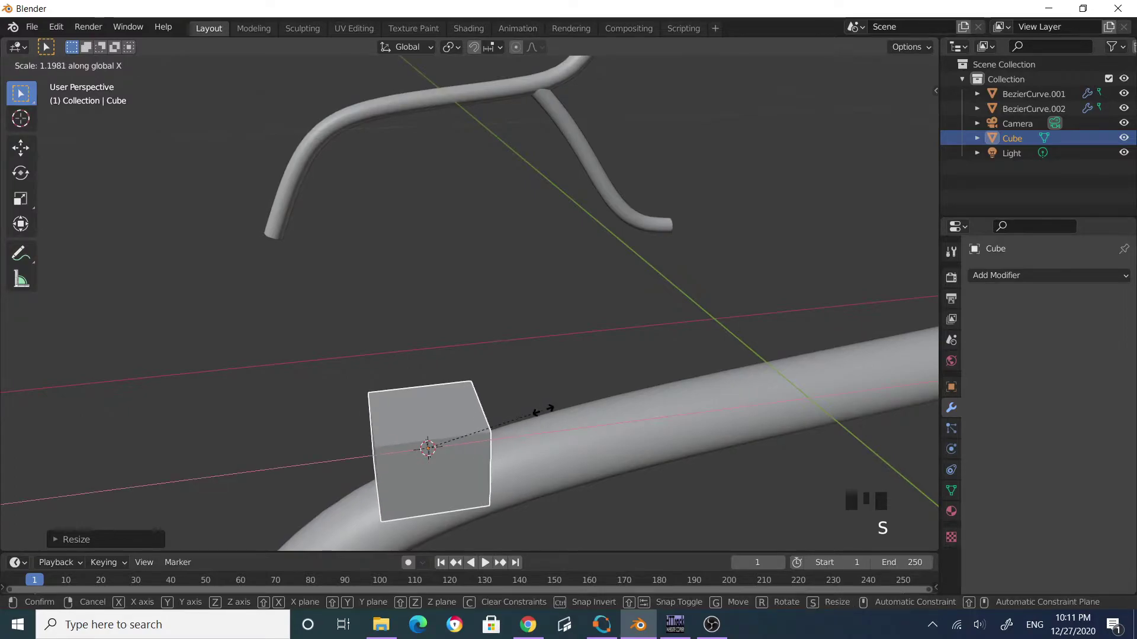
left_click(557, 410)
key("s")
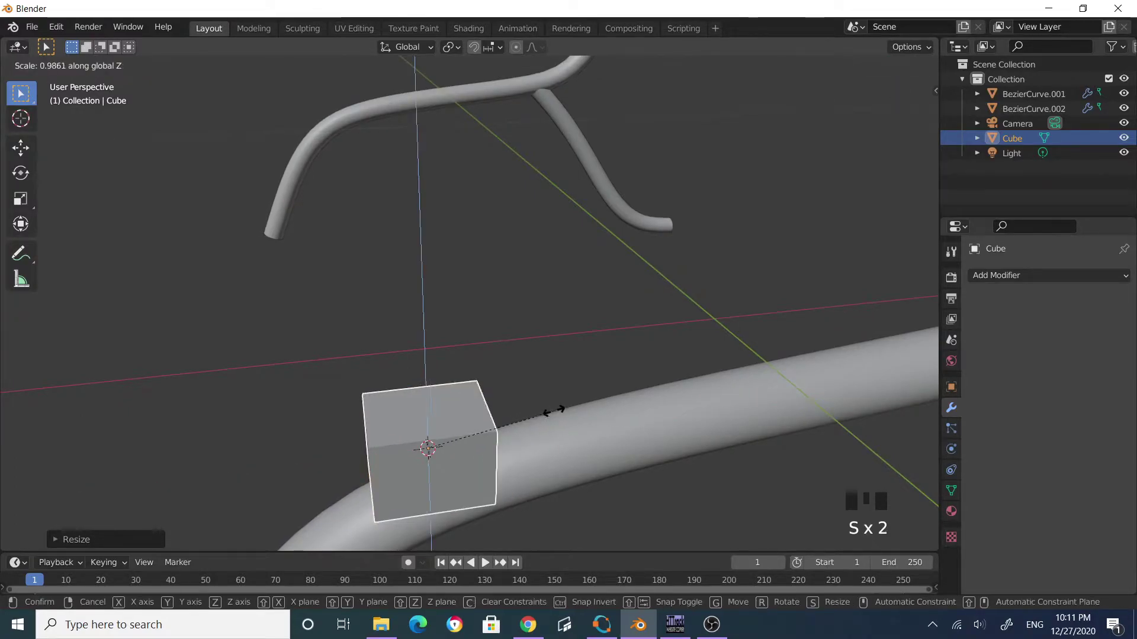
left_click(522, 414)
middle_click_drag(522, 413, 543, 358)
scroll(491, 382, "down", 3)
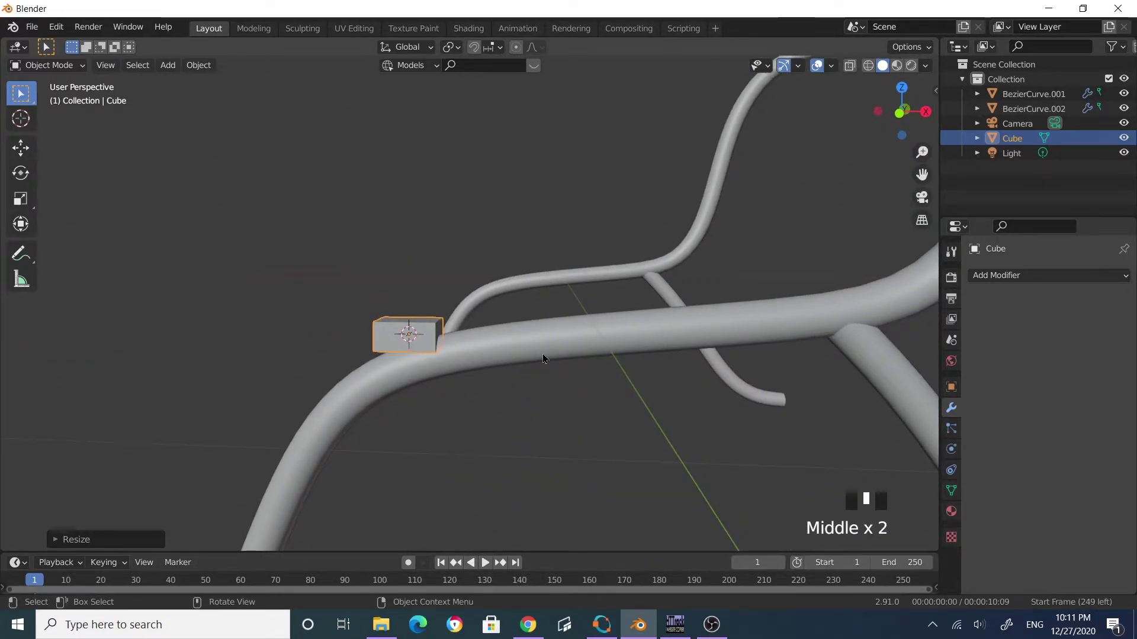
In front view, rotate the flattened block to follow the slope of the seat's front bend.
key("KP_1")
scroll(449, 339, "up", 4)
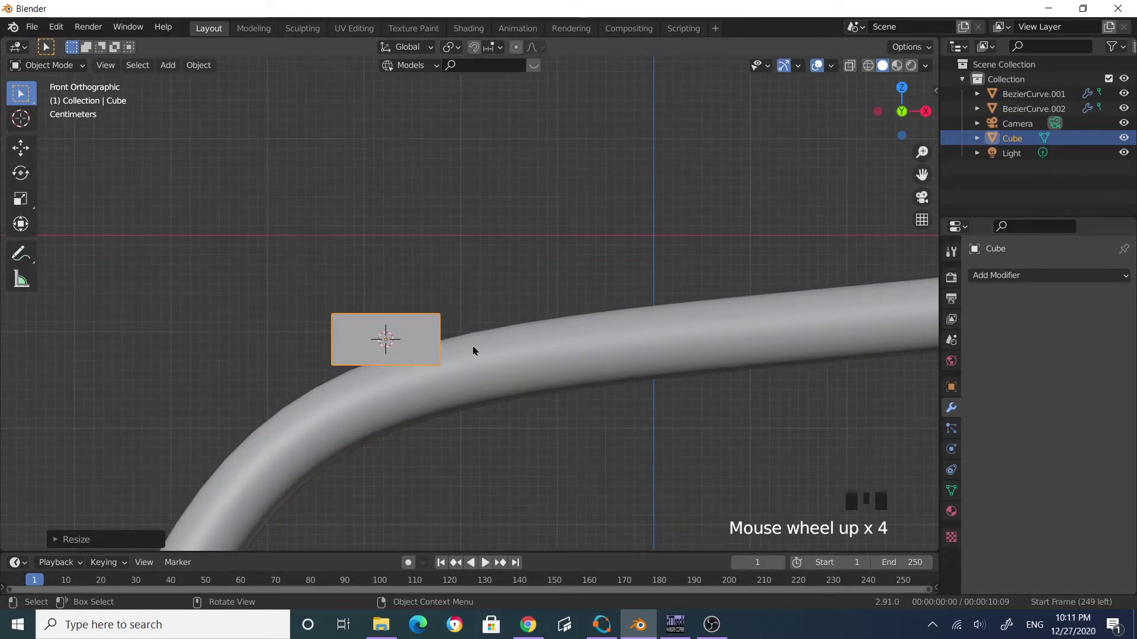
key("r")
left_click(479, 328)
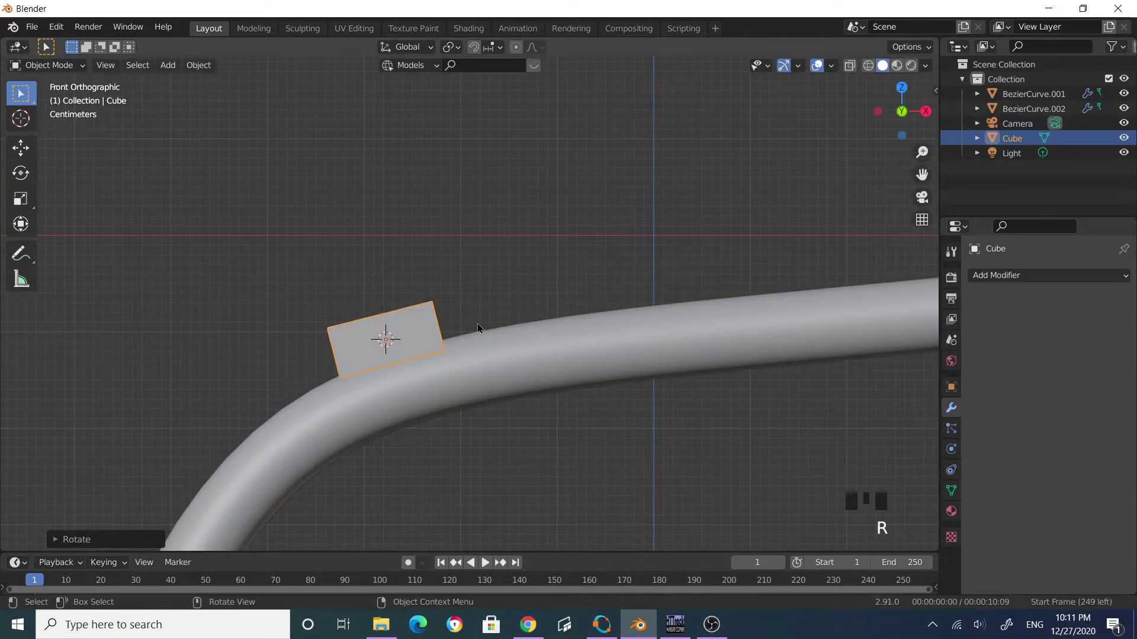
scroll(531, 341, "down", 4)
middle_click_drag(531, 342, 566, 342)
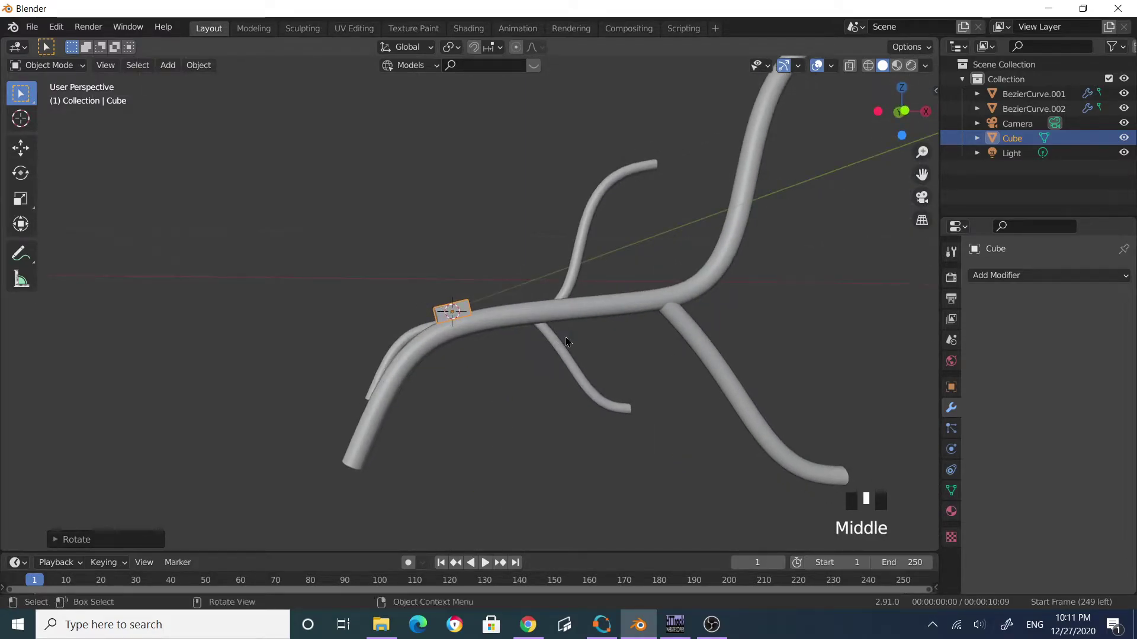
Move the block forward onto the seat's front bend and tilt it about 12° more so it rests against the tube.
key("KP_1")
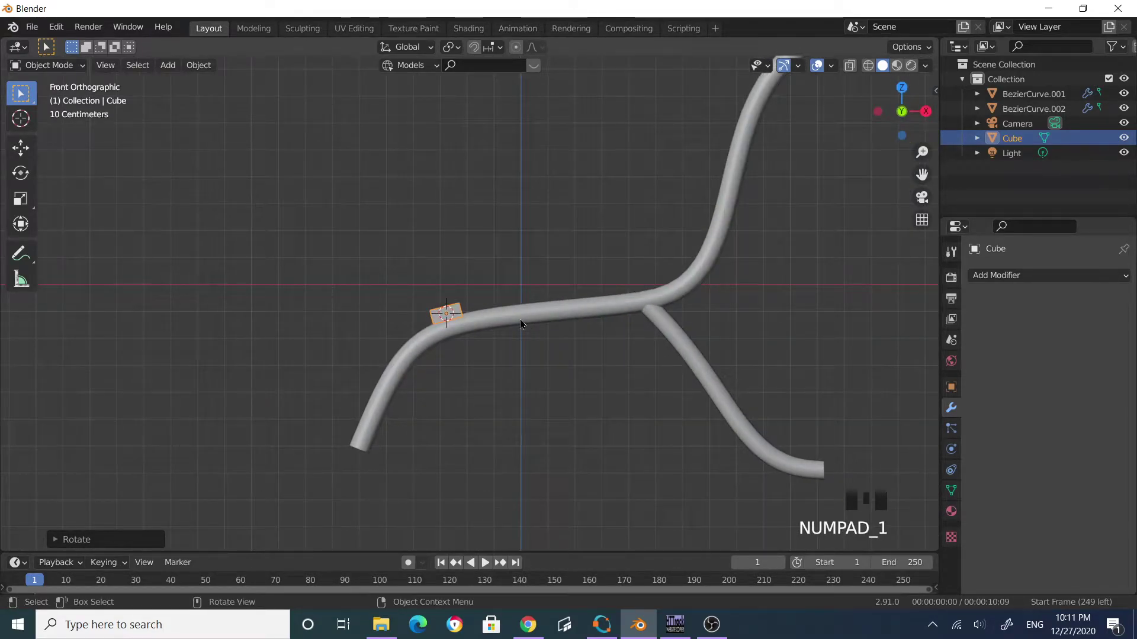
scroll(521, 324, "up", 7)
key("g")
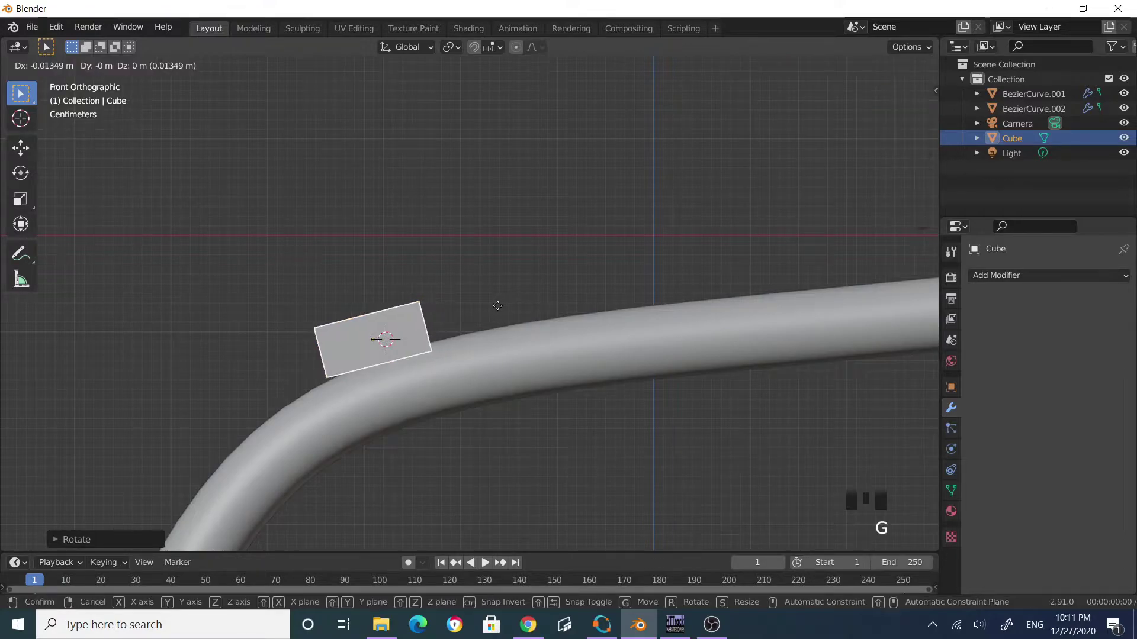
left_click(446, 329)
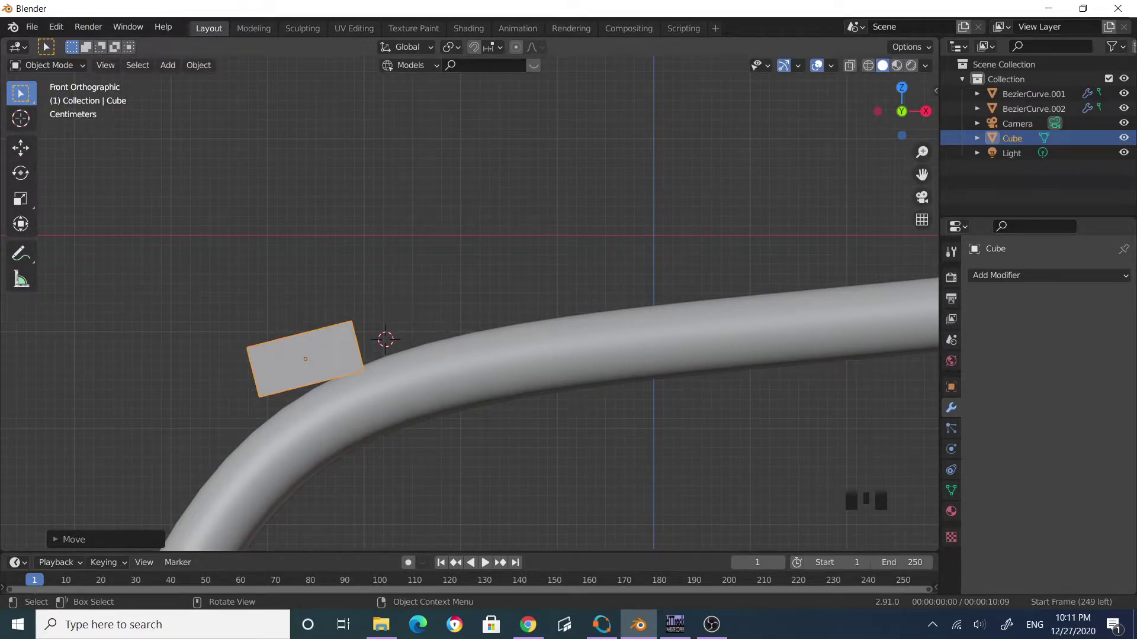
key("r")
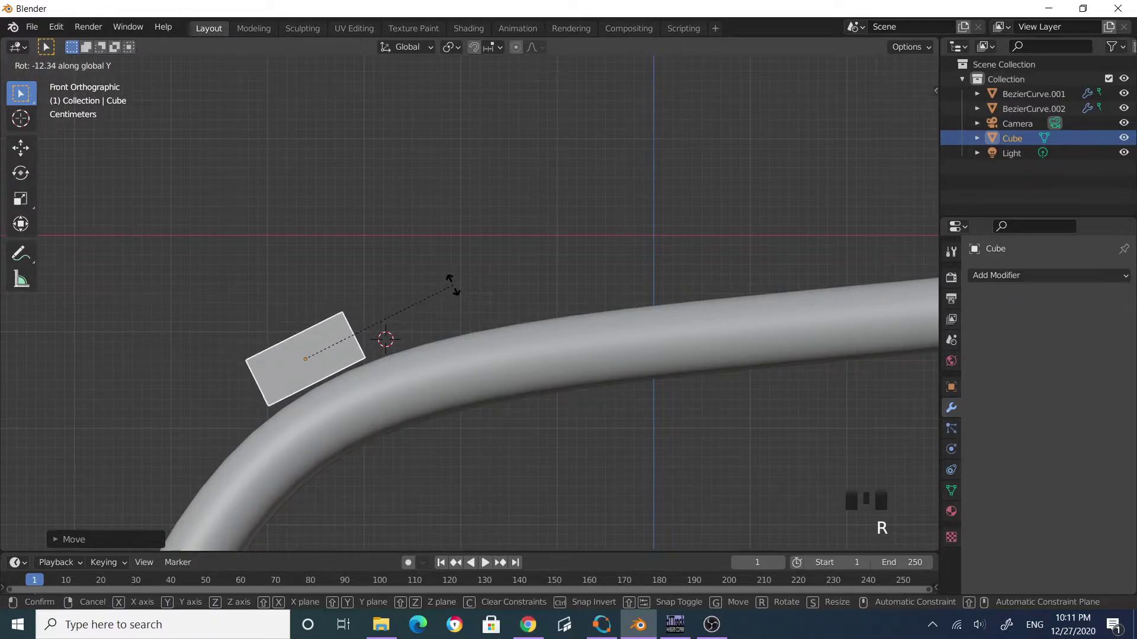
left_click(454, 286)
key("g")
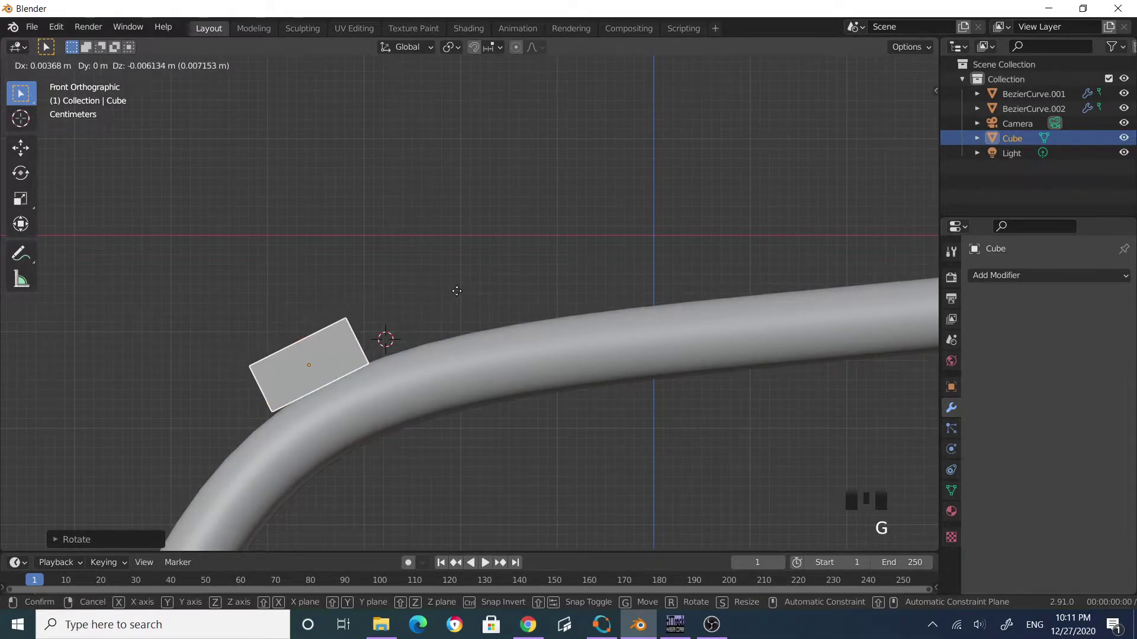
left_click(458, 297)
scroll(524, 318, "down", 2)
middle_click_drag(521, 325, 546, 348)
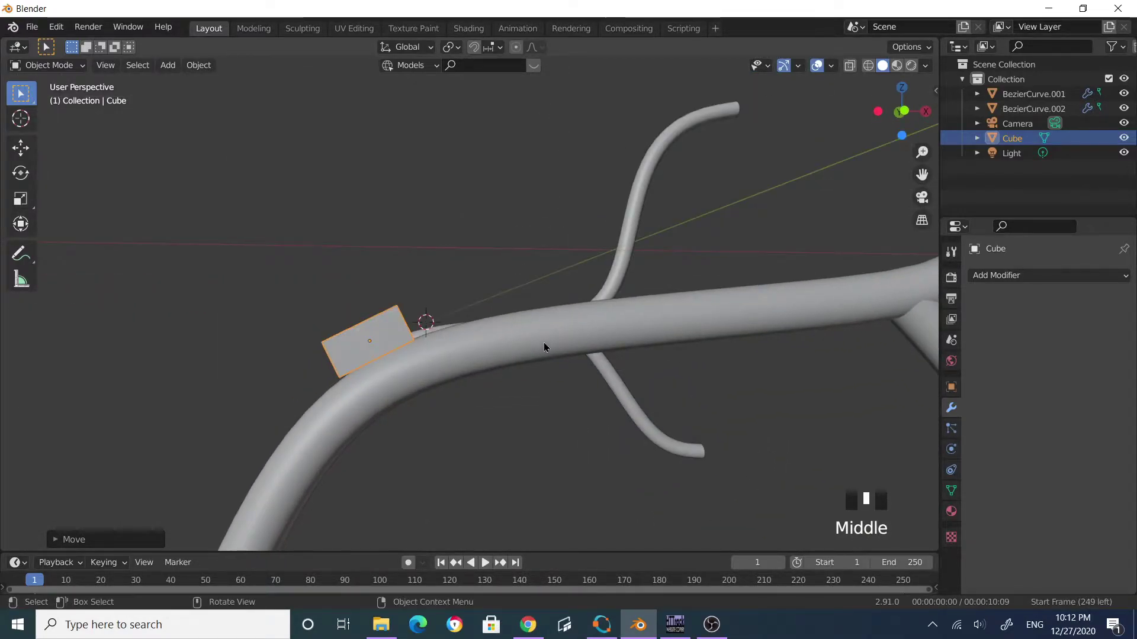
key("KP_1")
In Edit Mode, move the block's side face about 2.2 m along global Y, past the opposite side frame, to form a slat.
middle_click_drag(485, 372, 616, 414)
scroll(665, 385, "down", 2)
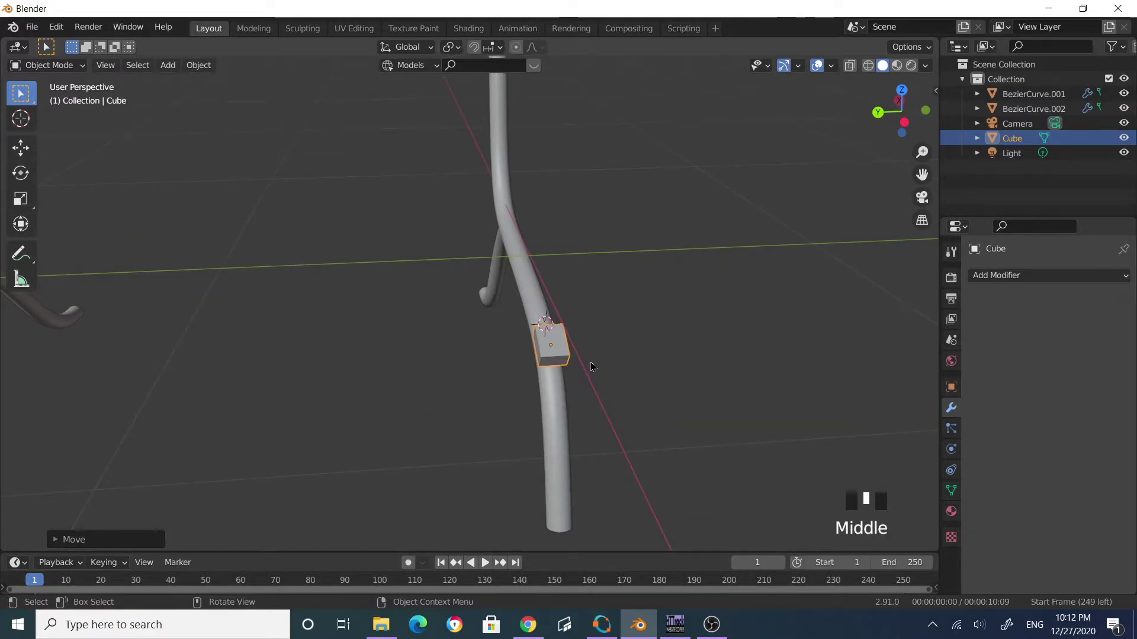
scroll(619, 375, "down", 3)
middle_click_drag(619, 375, 620, 396)
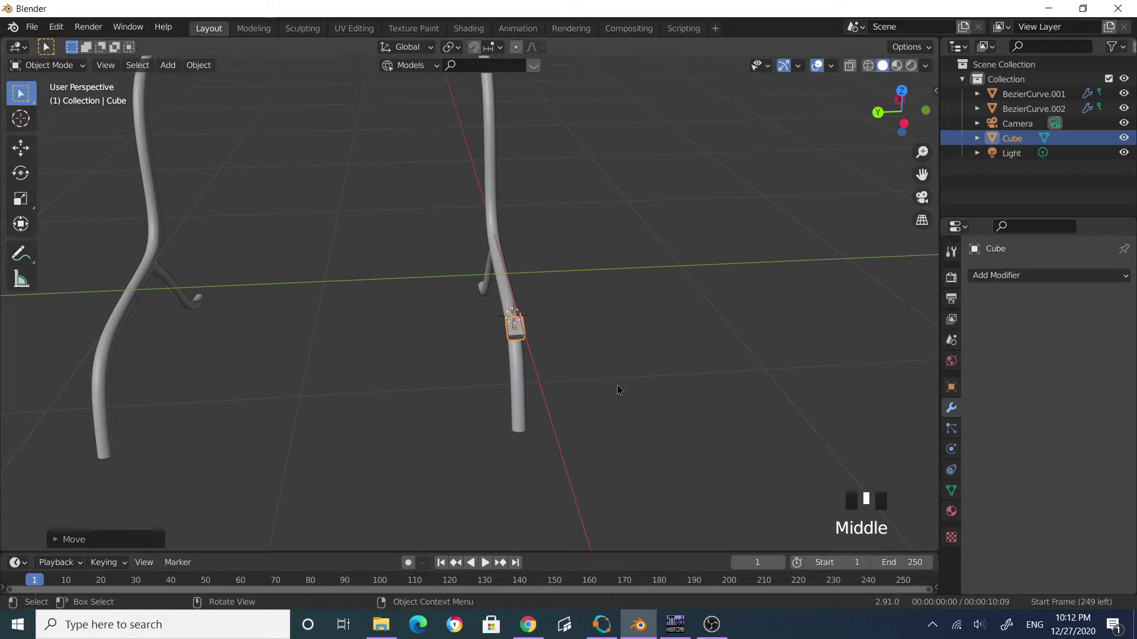
scroll(615, 389, "up", 4)
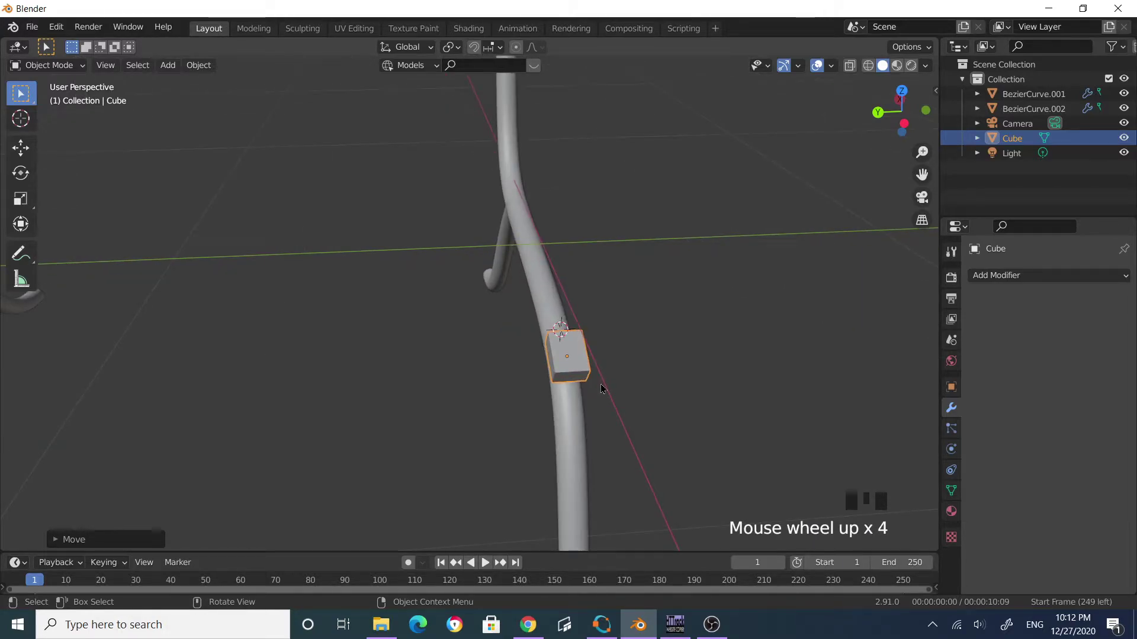
key("Tab")
scroll(573, 392, "up", 4)
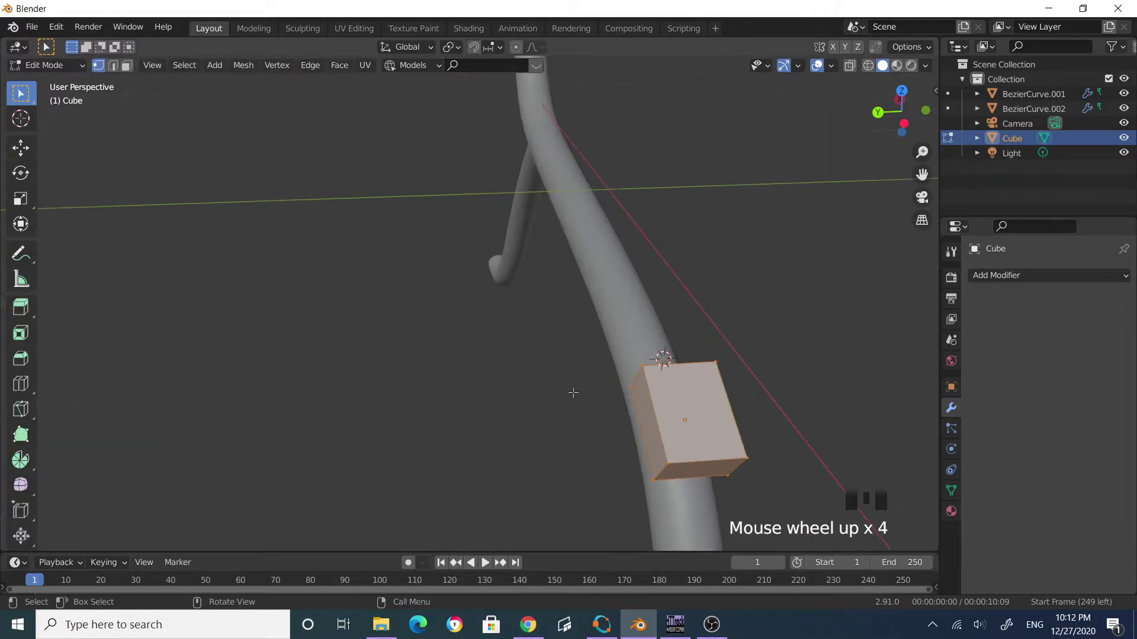
left_click(637, 408)
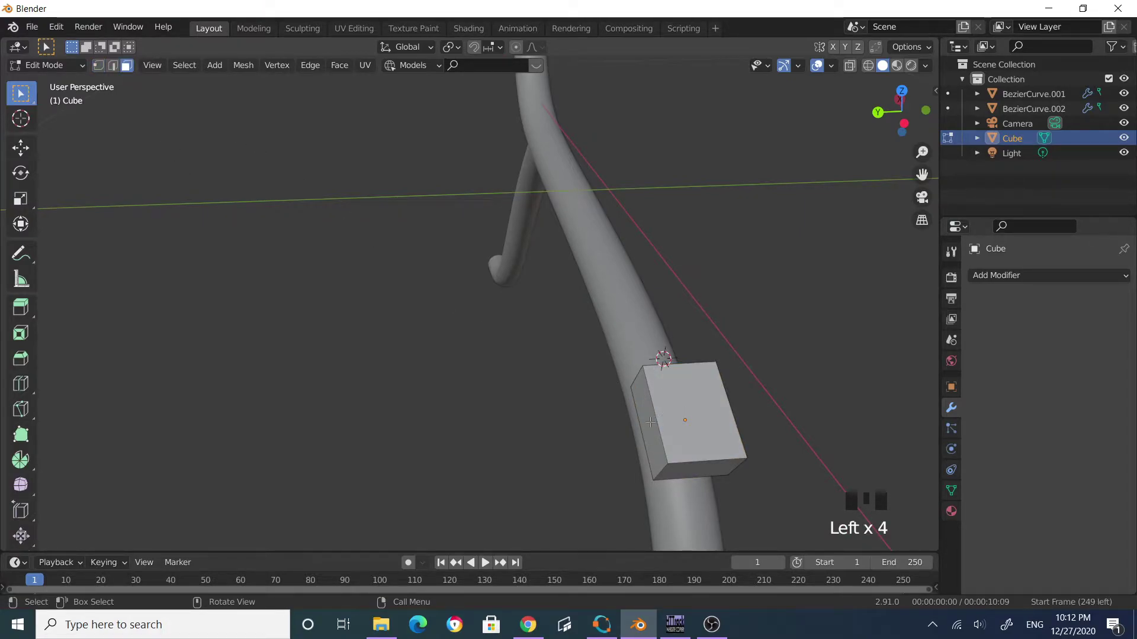
scroll(741, 391, "down", 6)
middle_click_drag(744, 411, 561, 414)
key("g")
key("y")
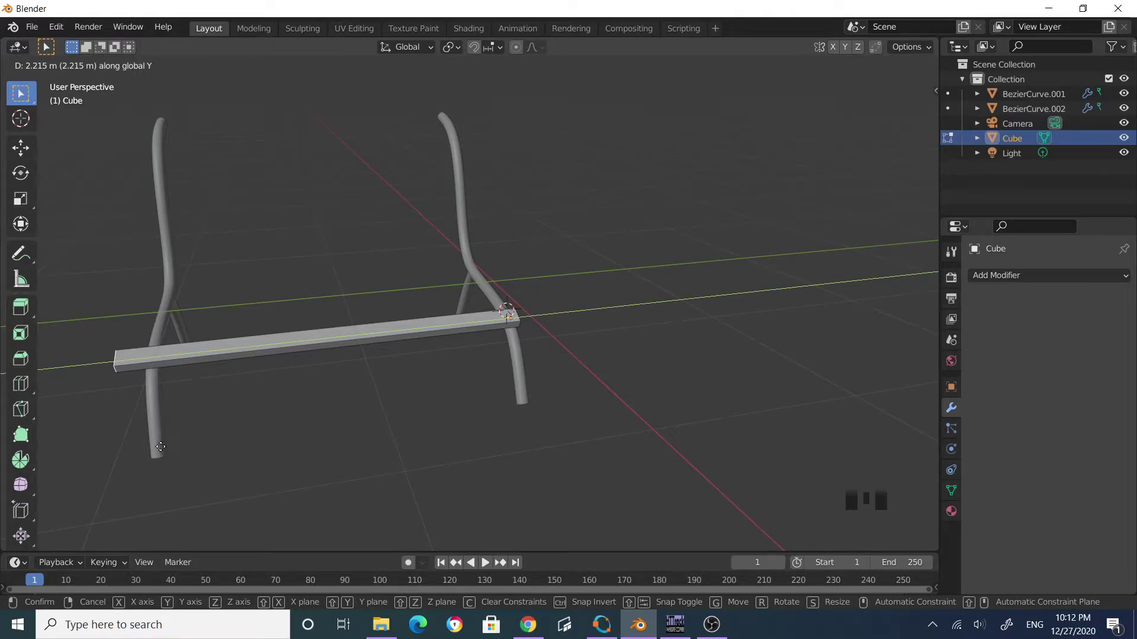
left_click(170, 445)
Move the slat's other end face outward along global Y so it overhangs the near side frame, and return to Object Mode.
scroll(622, 322, "up", 3)
middle_click_drag(622, 322, 561, 369)
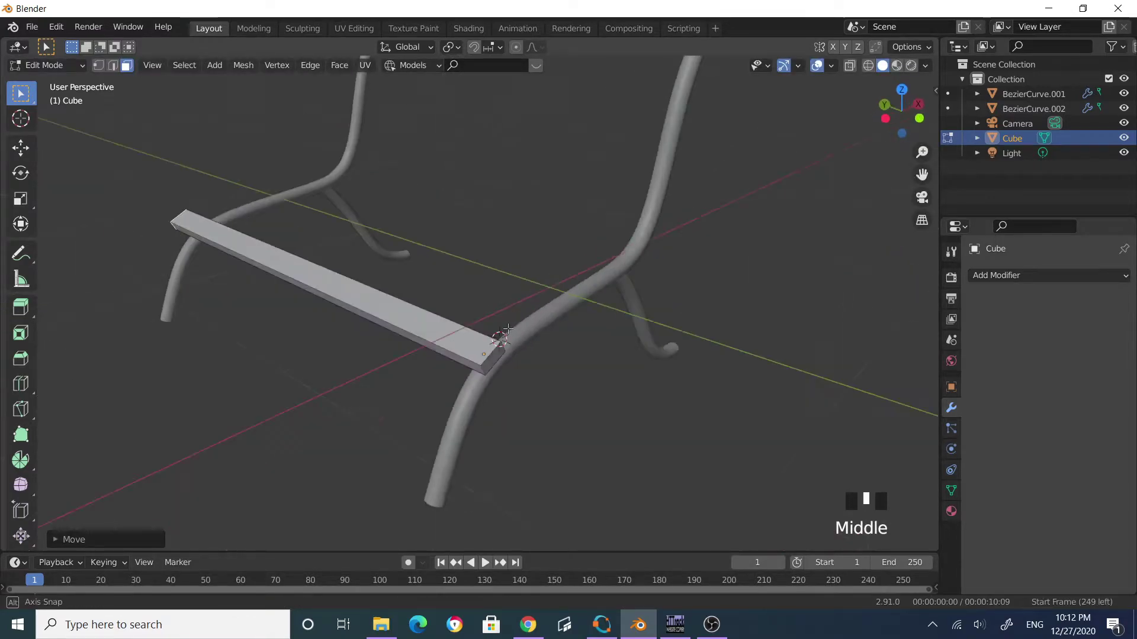
scroll(560, 369, "up", 6)
scroll(580, 490, "down", 3)
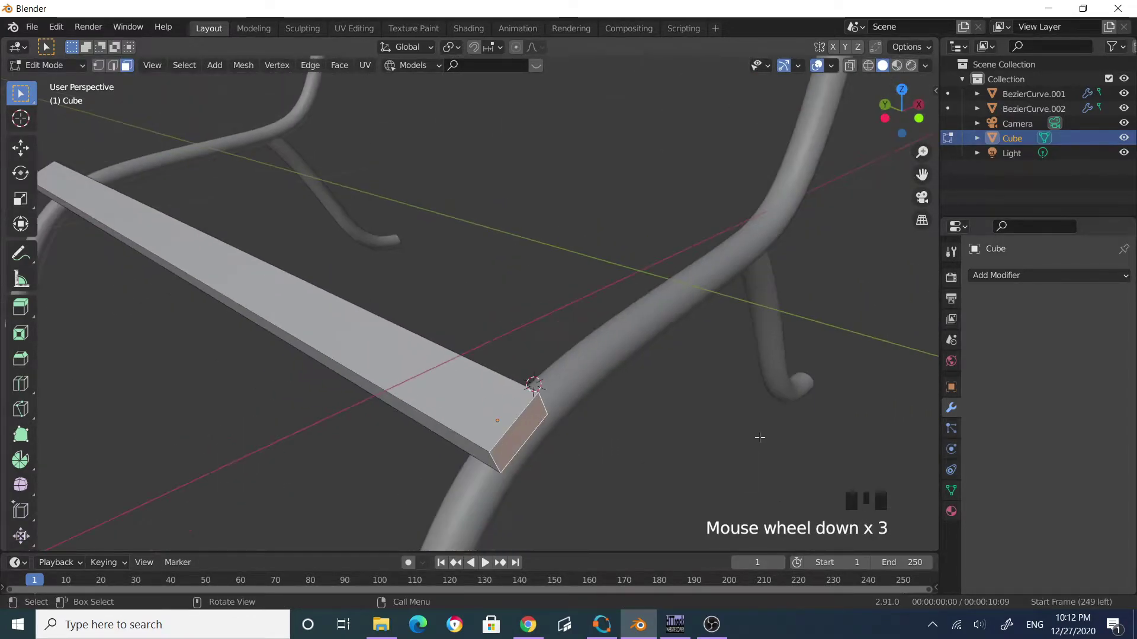
middle_click_drag(580, 491, 793, 404)
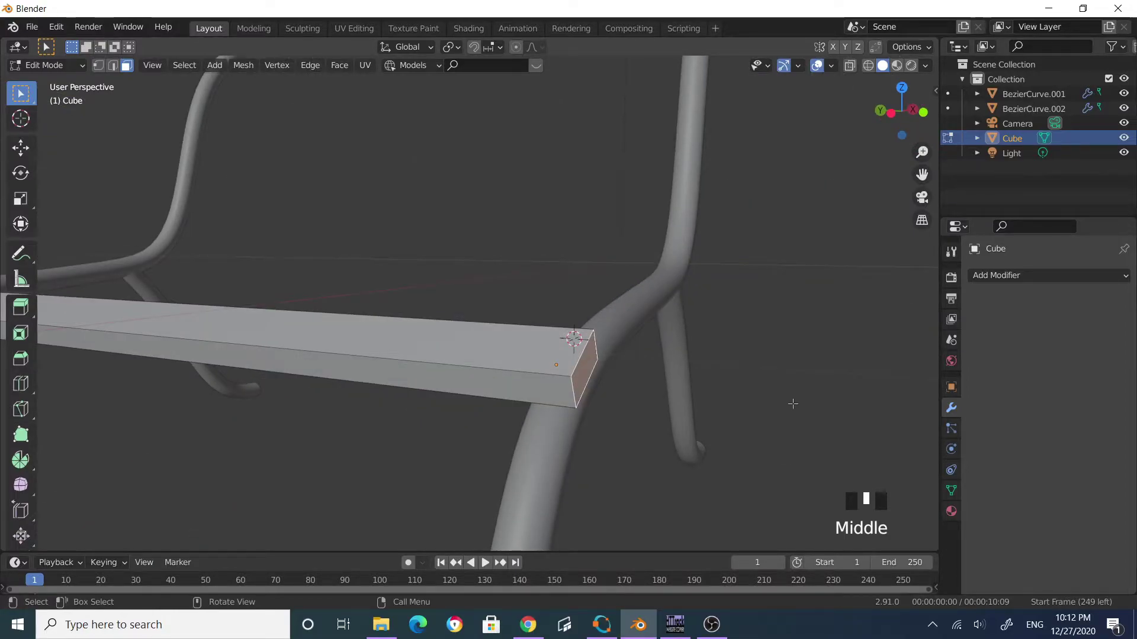
key("g")
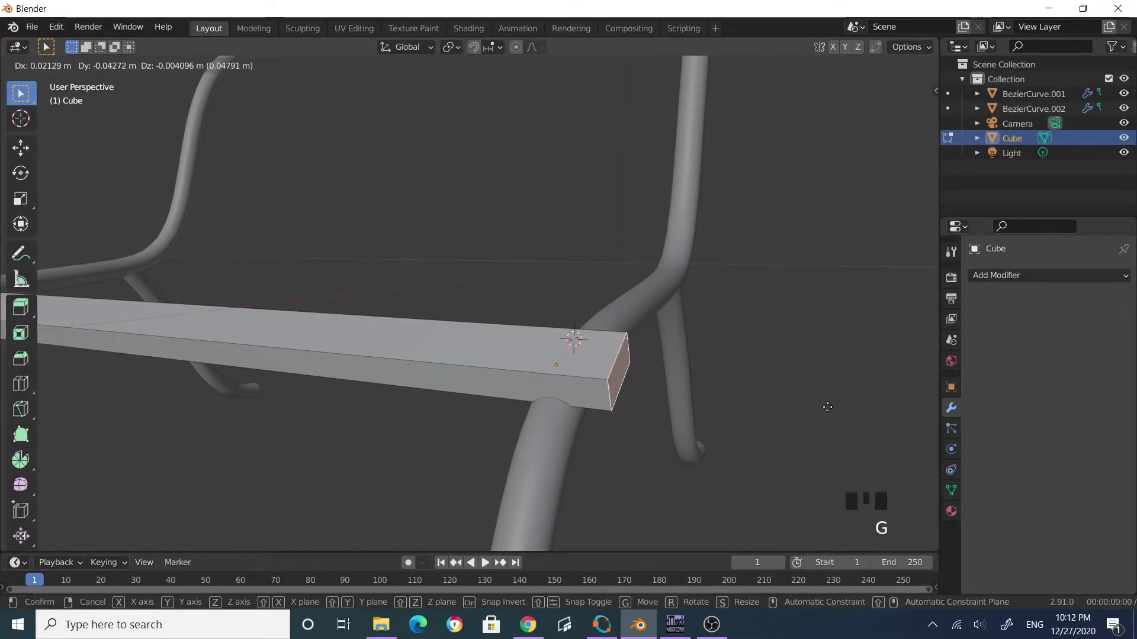
right_click(828, 407)
key("g")
middle_click(837, 401)
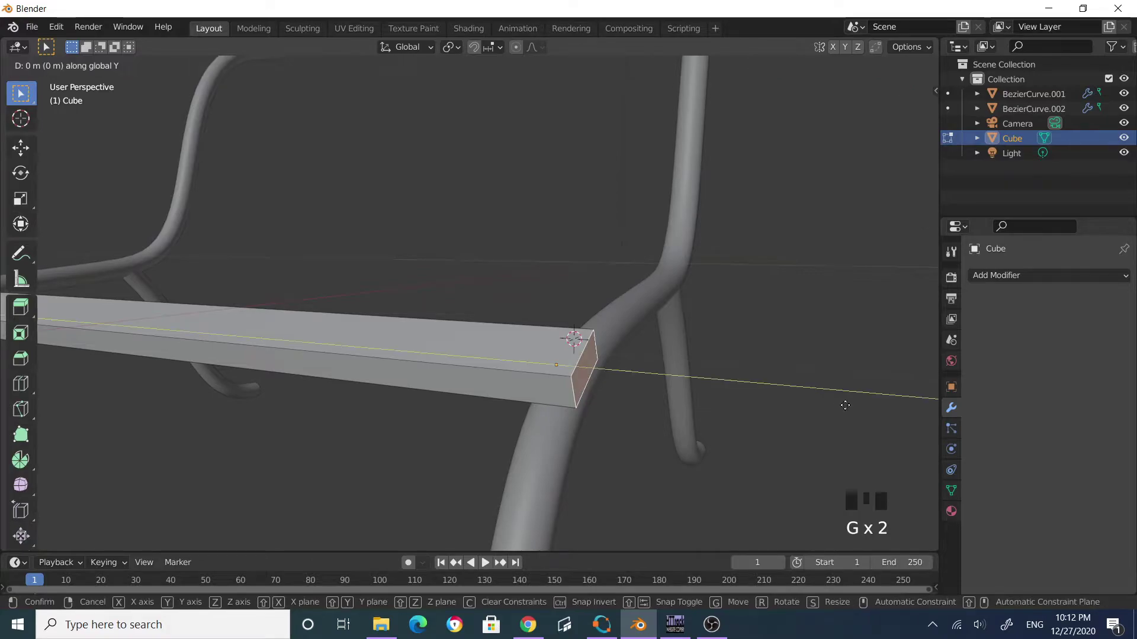
left_click(926, 394)
middle_click_drag(779, 393, 487, 406)
scroll(568, 437, "down", 3)
middle_click_drag(448, 372, 585, 366, "shift")
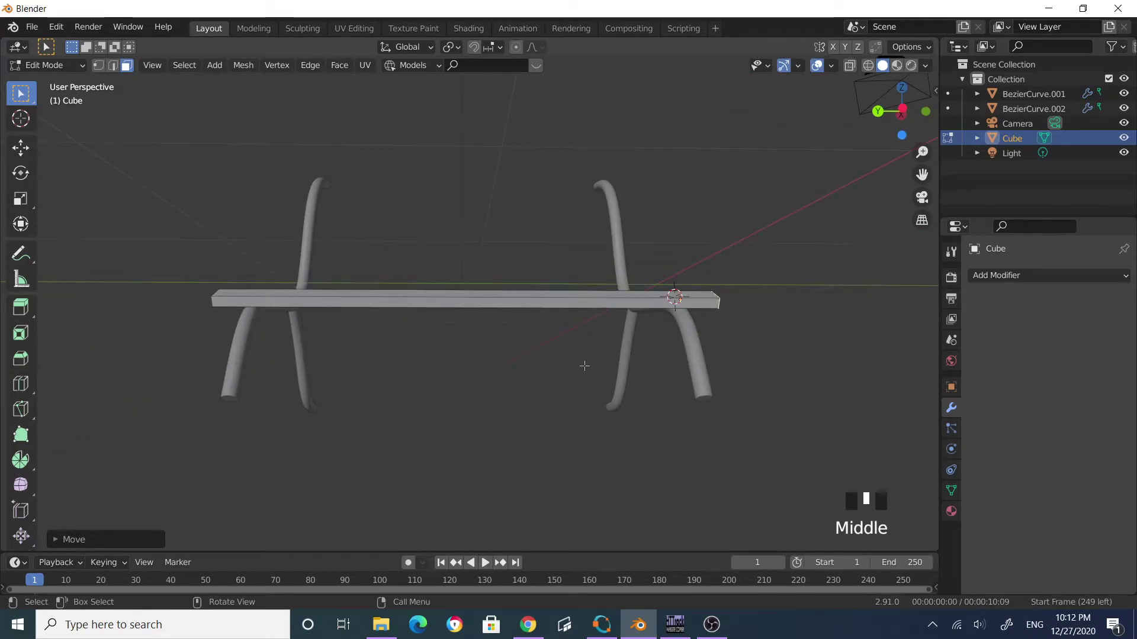
key("Tab")
In front view, duplicate the slat behind the first one and rotate it about 20° around Y to sit along the seat tube.
middle_click_drag(651, 403, 491, 442)
scroll(489, 455, "up", 2)
key("KP_1")
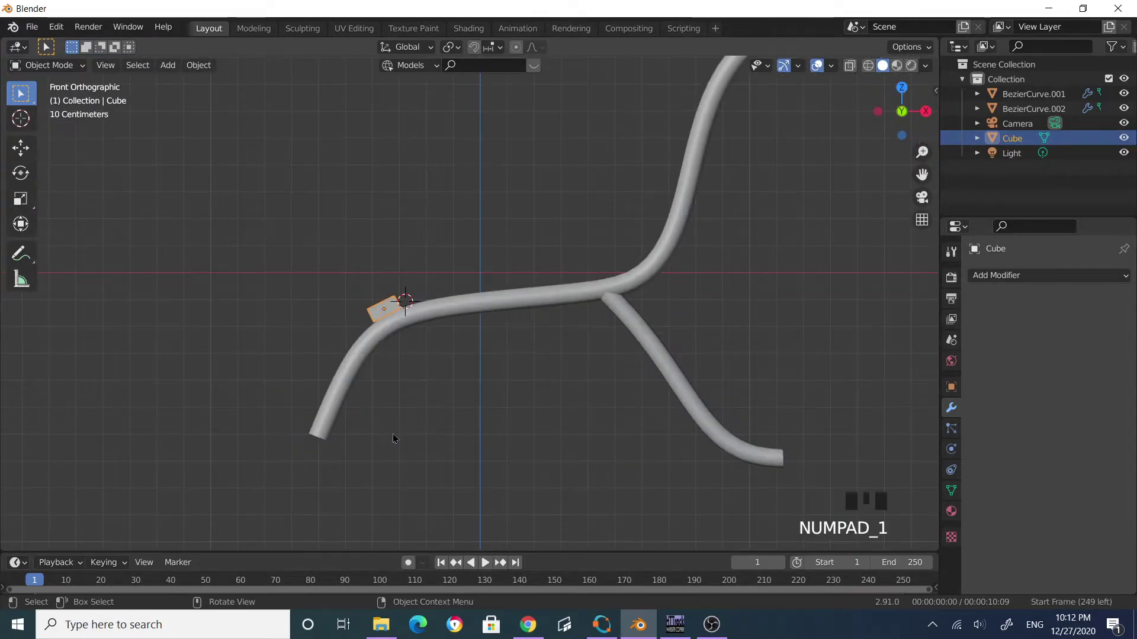
scroll(388, 338, "up", 6)
left_click(296, 227)
left_click(240, 302)
key("shift+d")
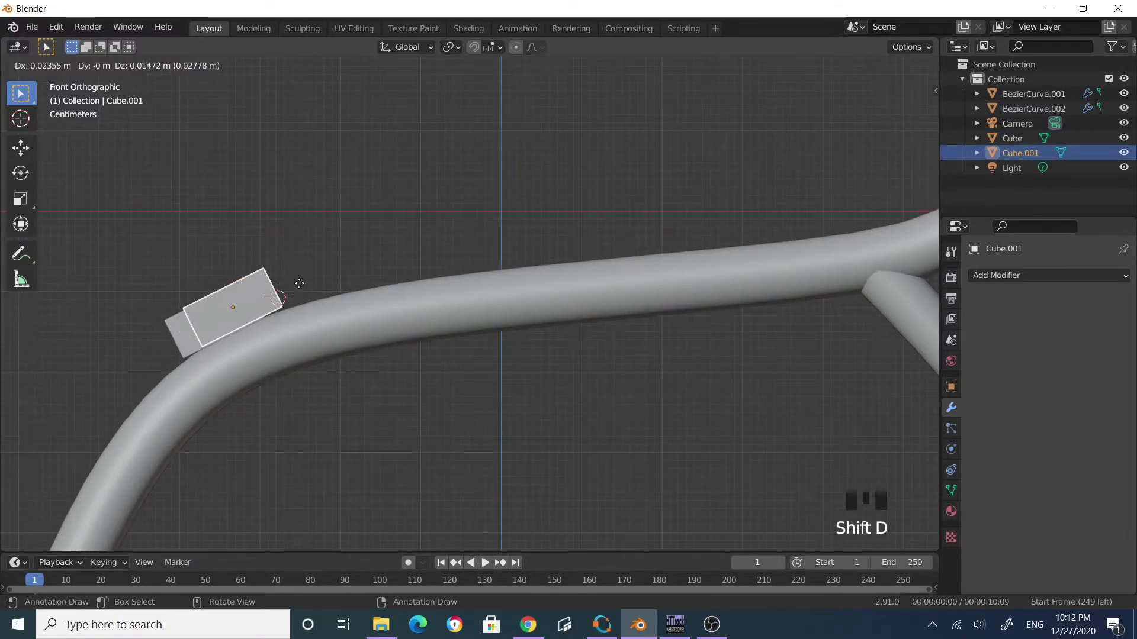
left_click(402, 250)
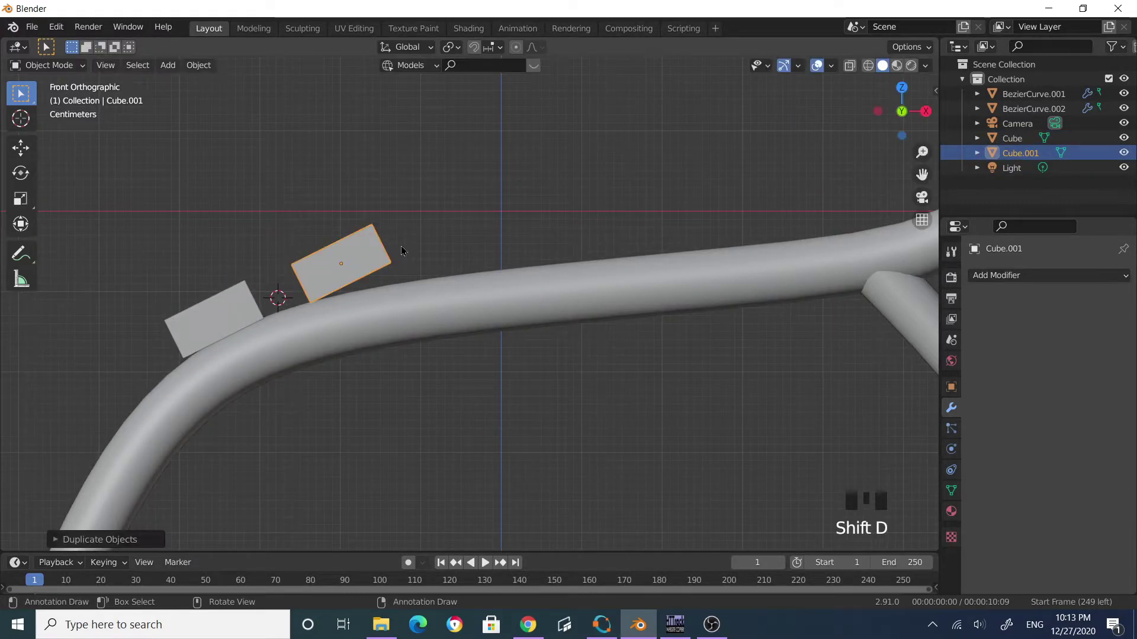
key("r")
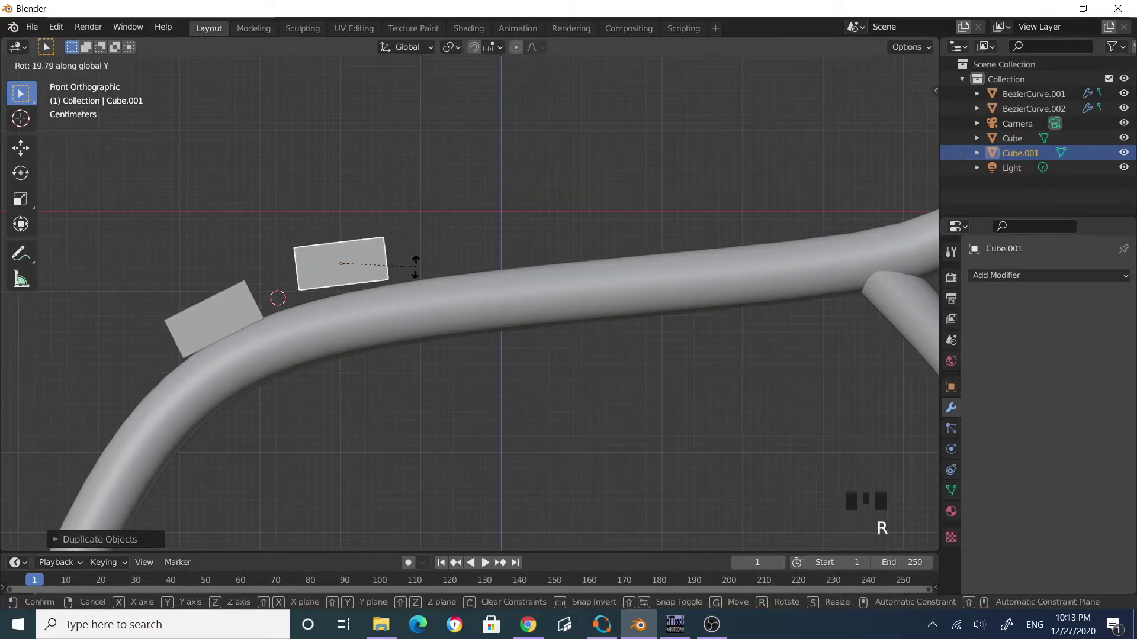
left_click(418, 267)
key("g")
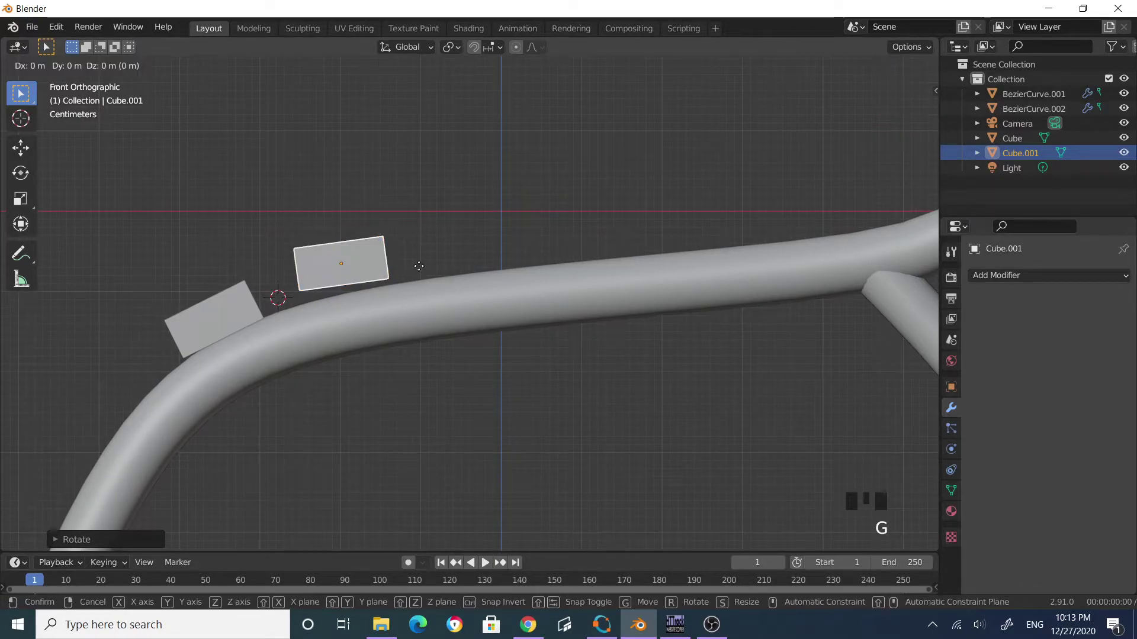
left_click(430, 267)
key("r")
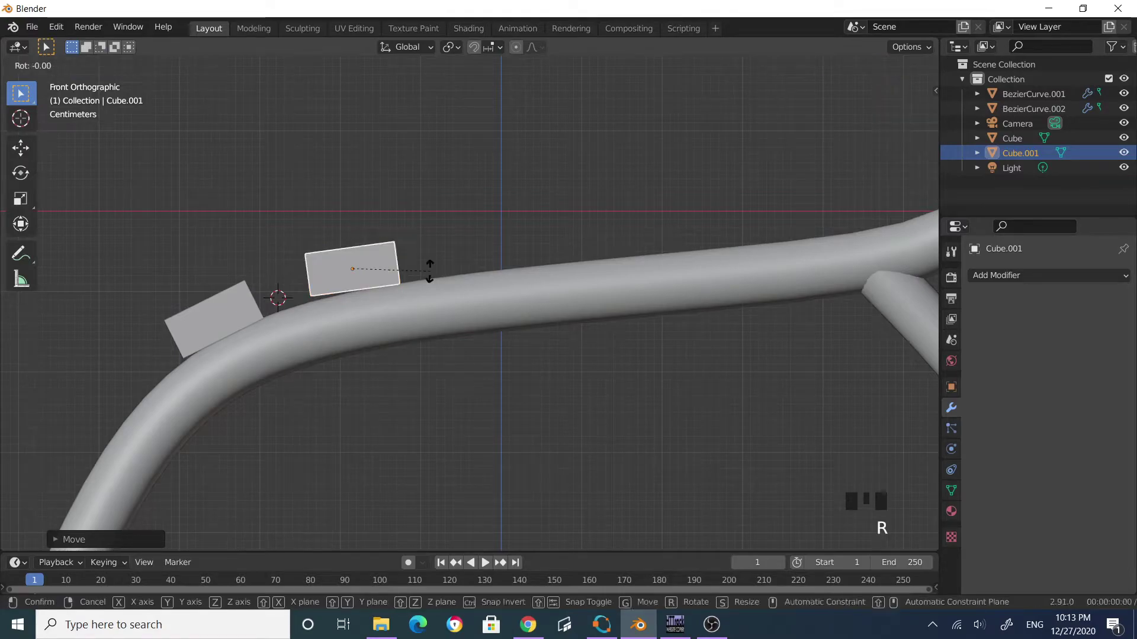
left_click(430, 268)
Duplicate a third slat farther back on the seat, align it with the tube, and readjust the second slat's placement.
key("shift+d")
left_click(618, 249)
key("r")
left_click(631, 273)
key("g")
left_click(630, 271)
left_click(385, 278)
key("g")
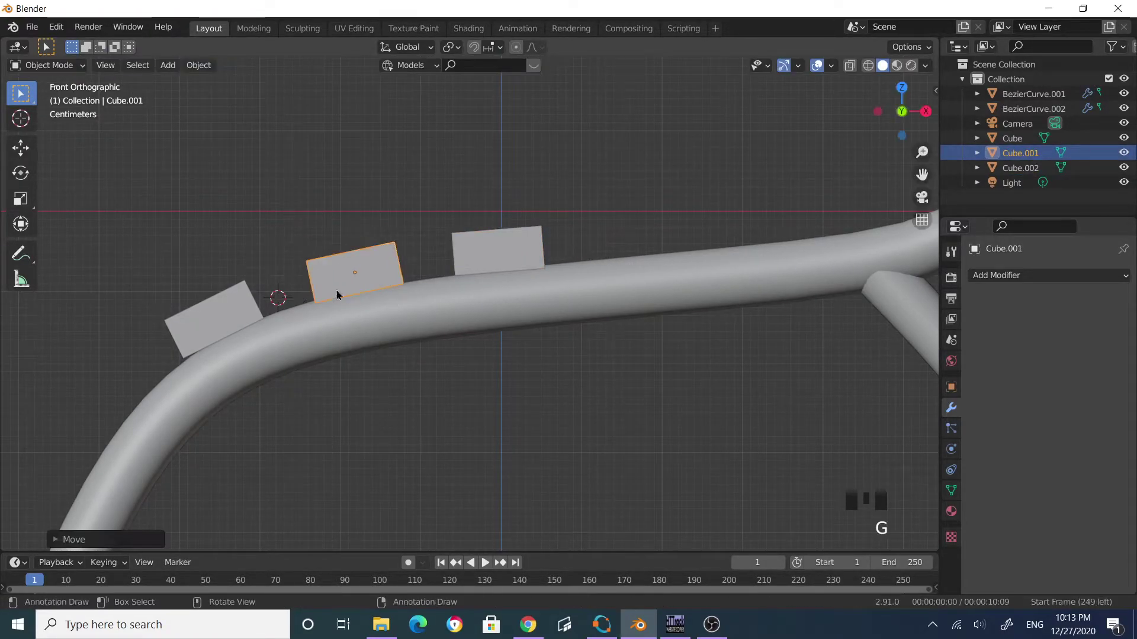
Duplicate the third slat three times, spacing the copies along the seat toward the backrest bend.
scroll(386, 284, "down", 2)
left_click(515, 269)
key("shift+d")
left_click(635, 259)
key("shift+d")
left_click(738, 249)
key("shift+d")
left_click(883, 234)
Rotate the rearmost seat slat and move it into the curve where the seat meets the backrest.
middle_click_drag(882, 234, 628, 272, "shift")
key("r")
left_click(655, 263)
key("g")
left_click(665, 264)
Duplicate the slat in the bend up to the lower backrest, then rotate and move it flush against the tube.
key("shift+d")
left_click(703, 193)
middle_click_drag(703, 192, 617, 373, "shift")
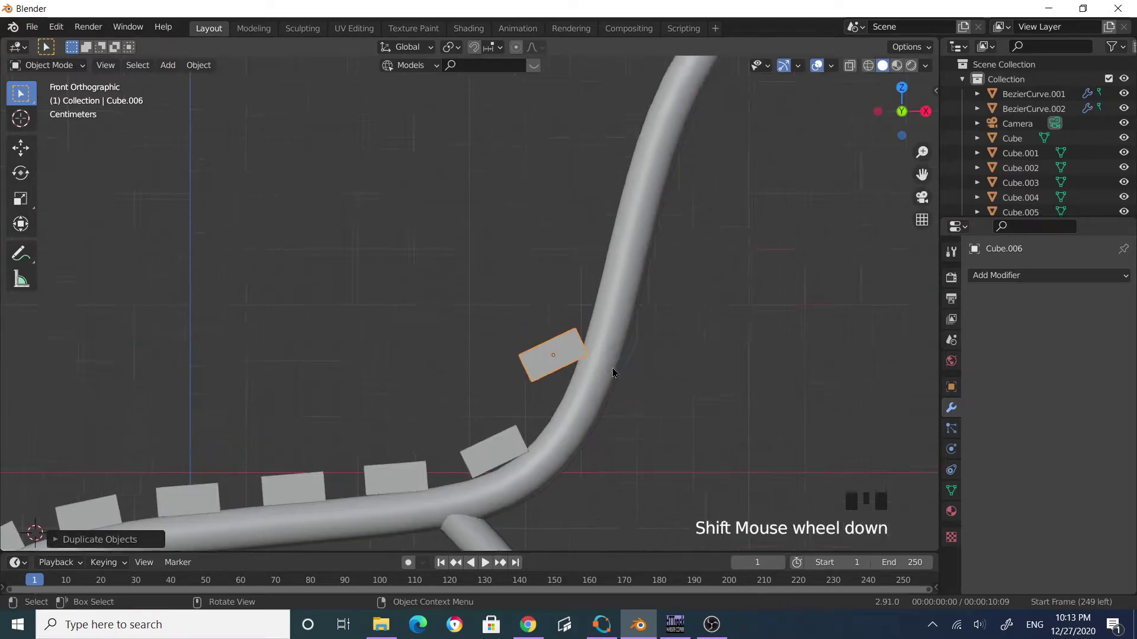
scroll(616, 373, "up", 2)
key("r")
left_click(665, 234)
key("g")
left_click(677, 240)
key("g")
left_click(662, 310)
Duplicate the lowest backrest slat farther up, then rotate and move the copy to lie against the steeper tube.
key("shift+d")
left_click(741, 233)
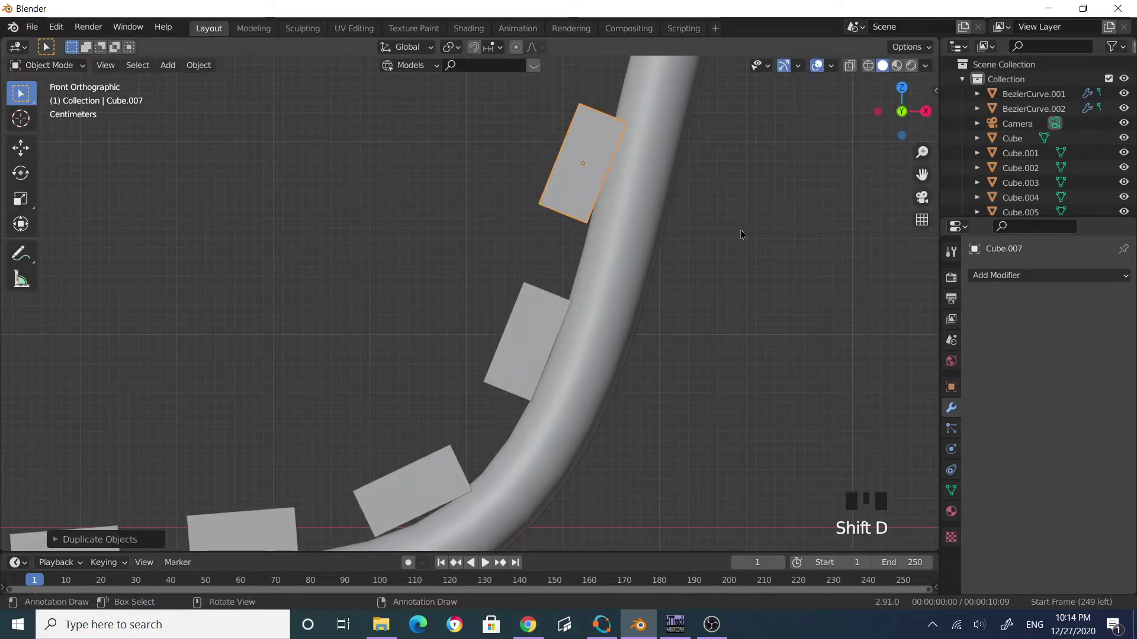
key("r")
left_click(743, 204)
key("g")
left_click(729, 233)
scroll(637, 309, "up", 3)
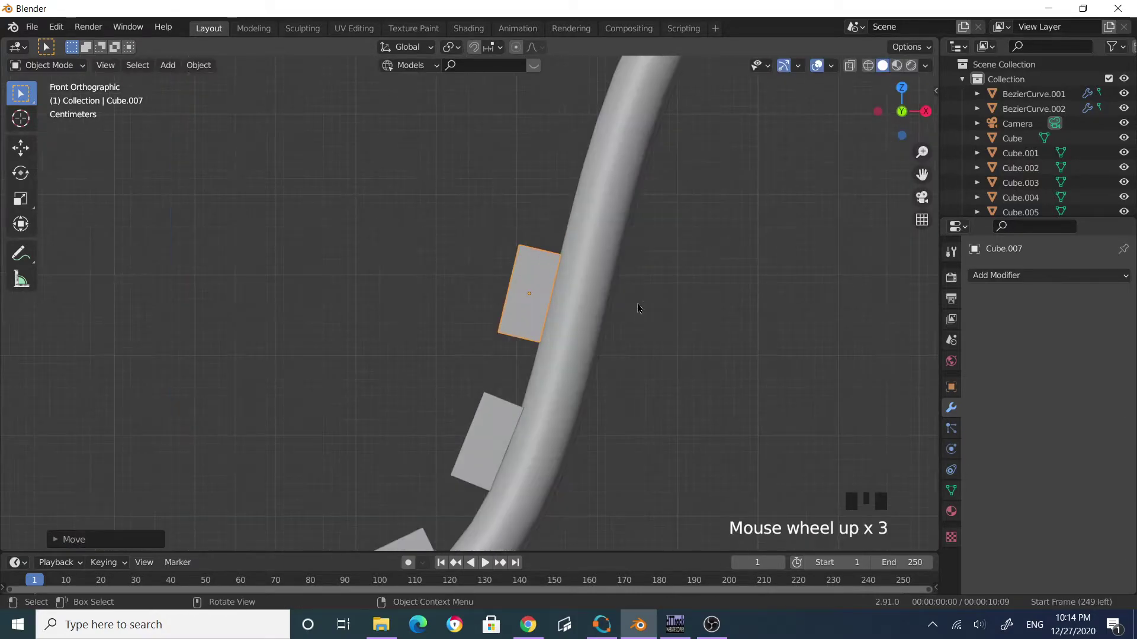
Duplicate the highest backrest slat farther up the side frame, then rotate and move the copy flush against the tube.
middle_click_drag(637, 309, 618, 372, "shift")
key("shift+d")
left_click(660, 185)
key("r")
left_click(718, 218)
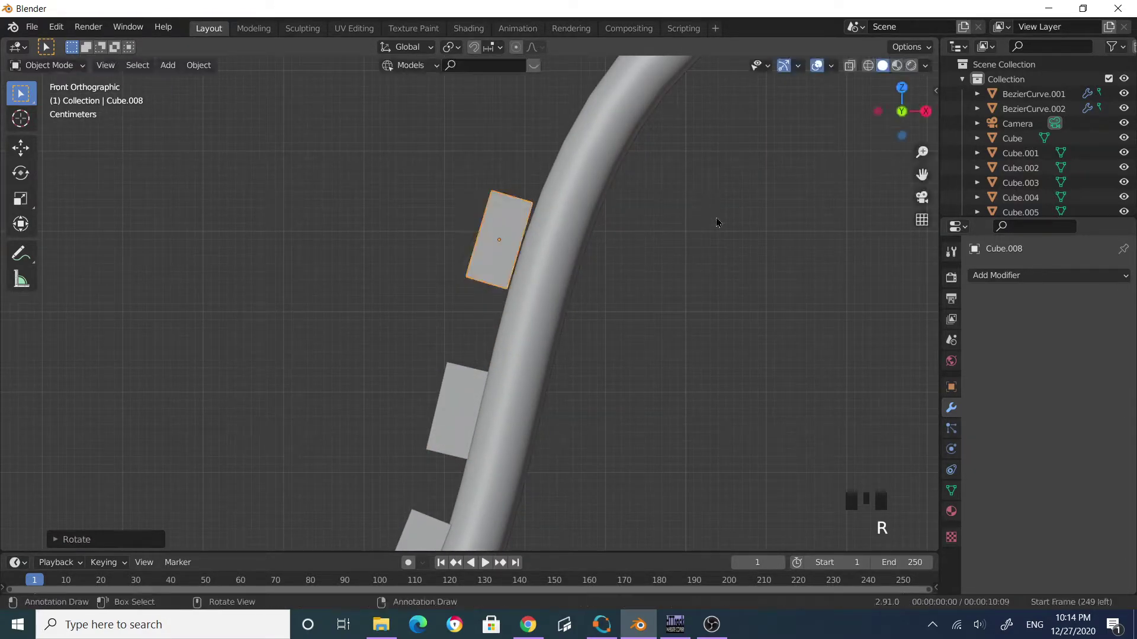
scroll(713, 259, "down", 3)
key("g")
left_click(642, 254)
Duplicate the new slat up to where the backrest starts curving over, then rotate and move it against the bend.
key("shift+d")
left_click(733, 168)
scroll(733, 167, "up", 3)
middle_click_drag(733, 168, 581, 353, "shift")
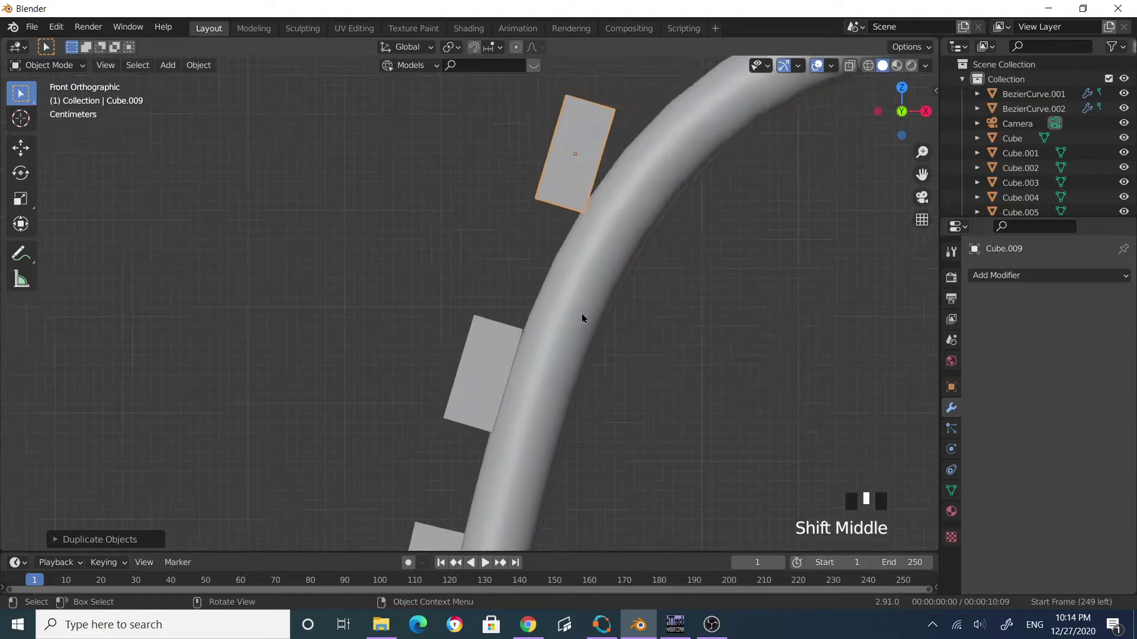
scroll(691, 327, "up", 2)
key("r")
left_click(695, 368)
key("g")
left_click(719, 371)
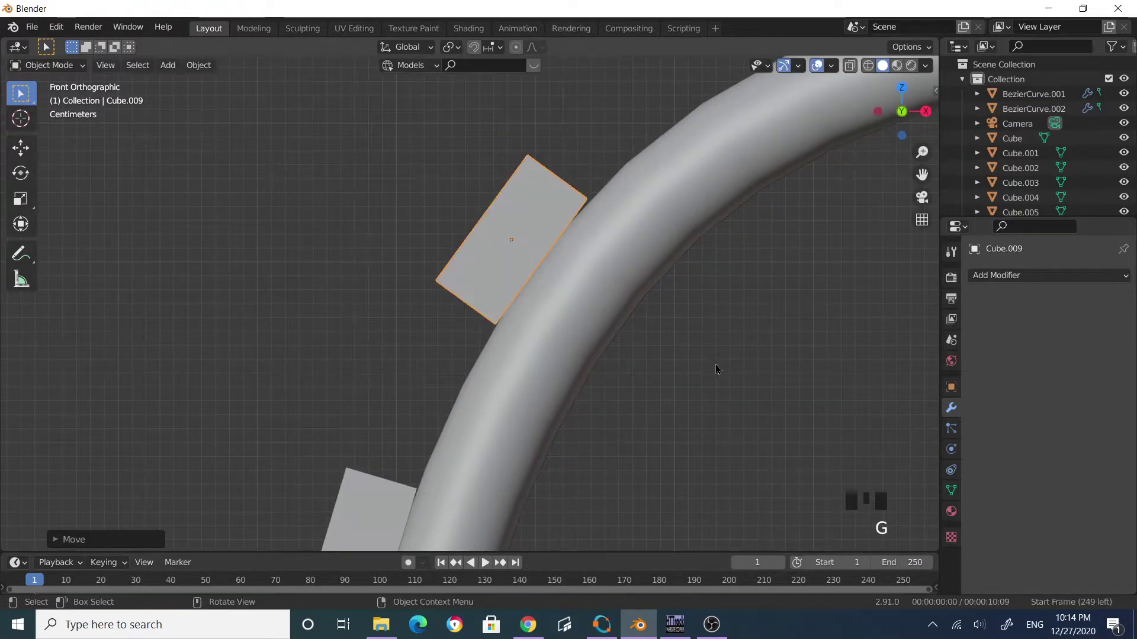
Duplicate the slat on the upper bend toward the tube's end, then rotate and move the copy onto the curve.
scroll(721, 374, "down", 4)
key("shift+d")
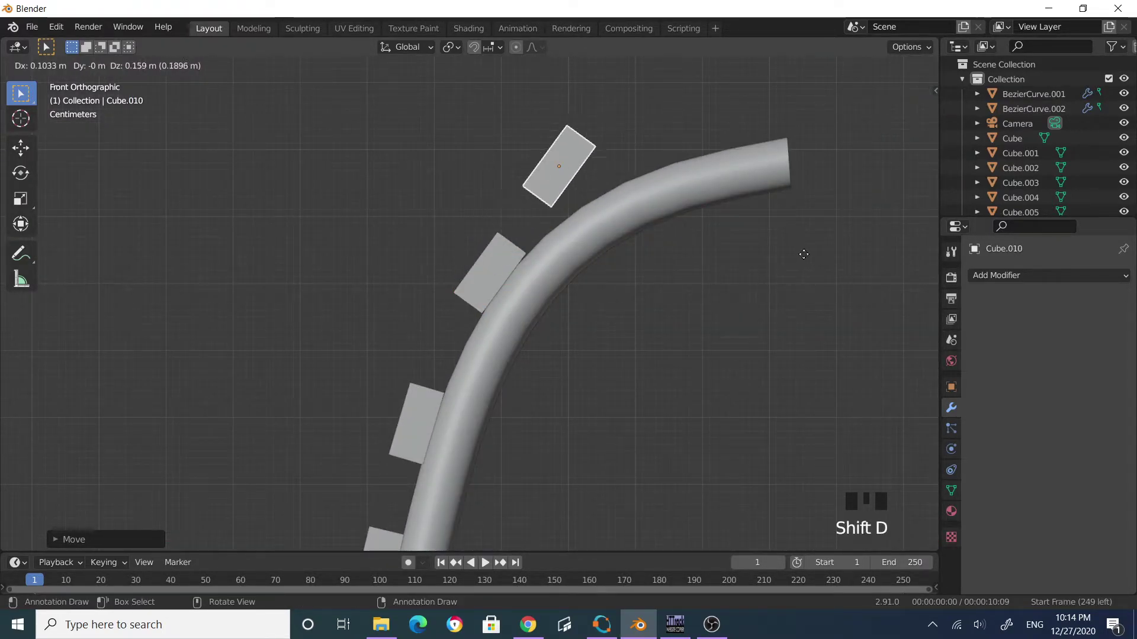
left_click(717, 280)
scroll(717, 281, "up", 2)
middle_click_drag(718, 281, 769, 245, "shift")
key("r")
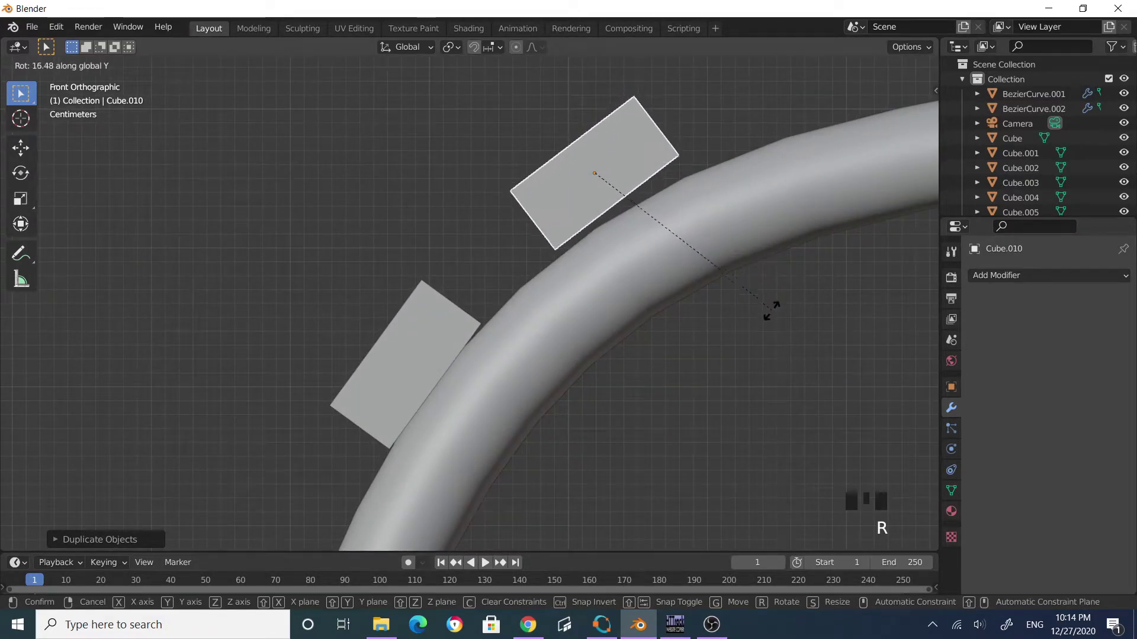
left_click(767, 335)
key("g")
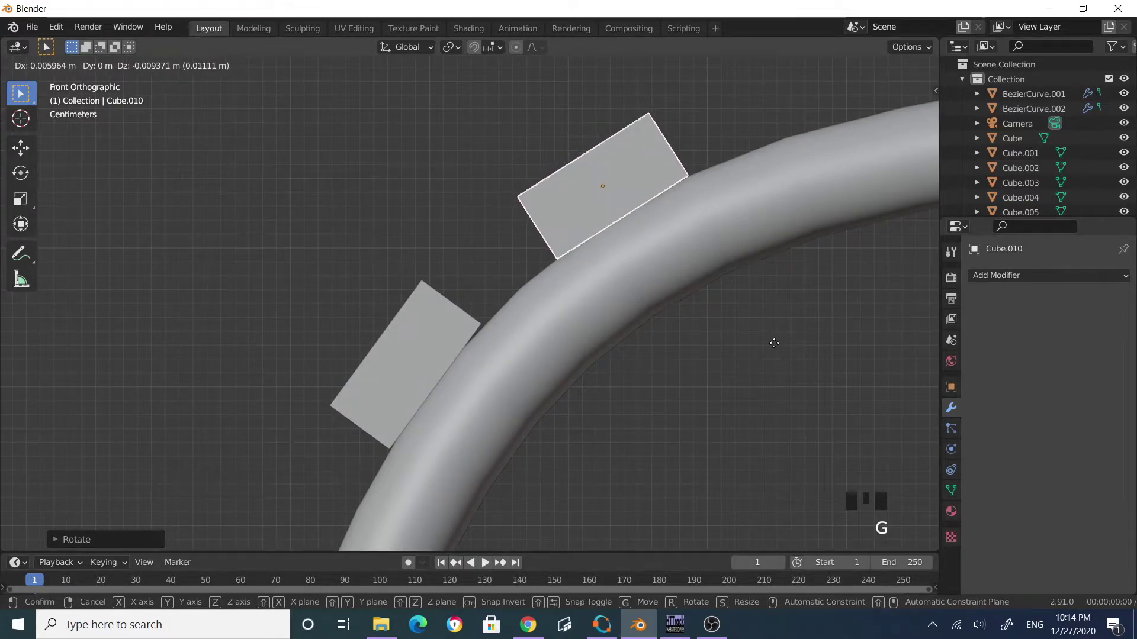
left_click(773, 341)
Select the topmost backrest slat and create a new material for it in the Shading workspace.
scroll(773, 341, "down", 7)
middle_click_drag(743, 358, 625, 411)
scroll(752, 375, "down", 2)
scroll(581, 375, "down", 3)
scroll(668, 408, "up", 3)
scroll(626, 411, "down", 2)
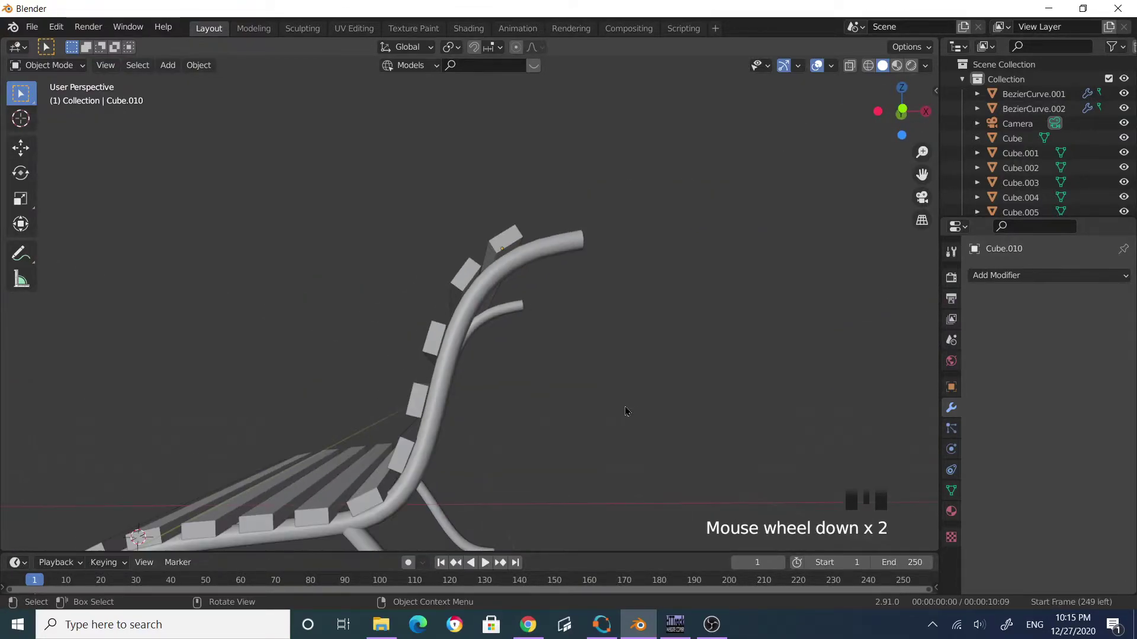
left_click(505, 244)
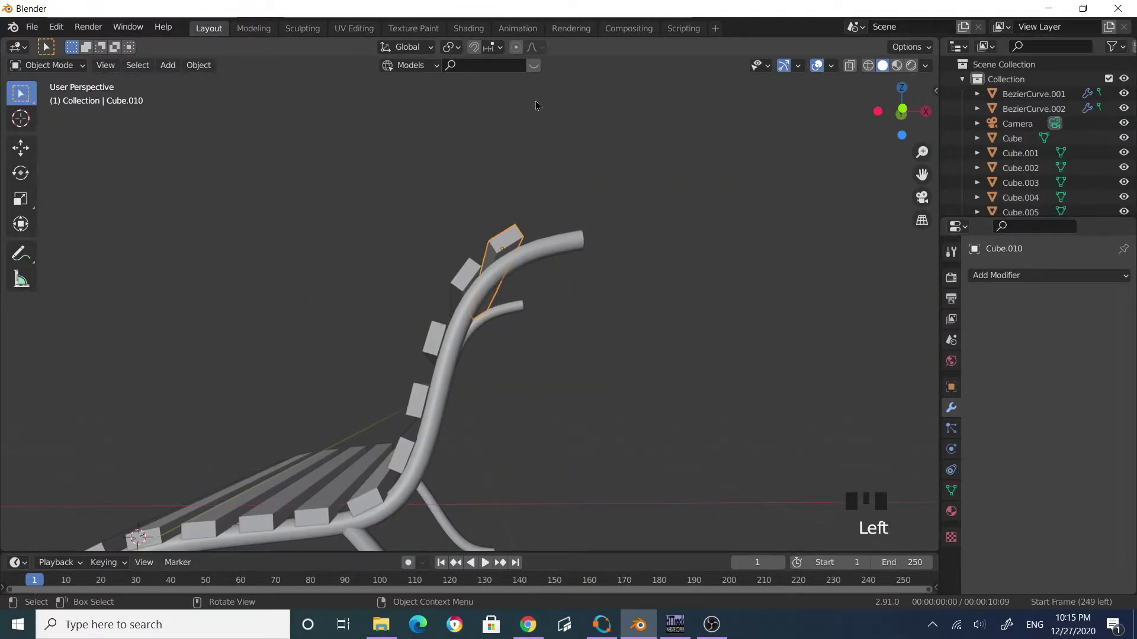
left_click(553, 28)
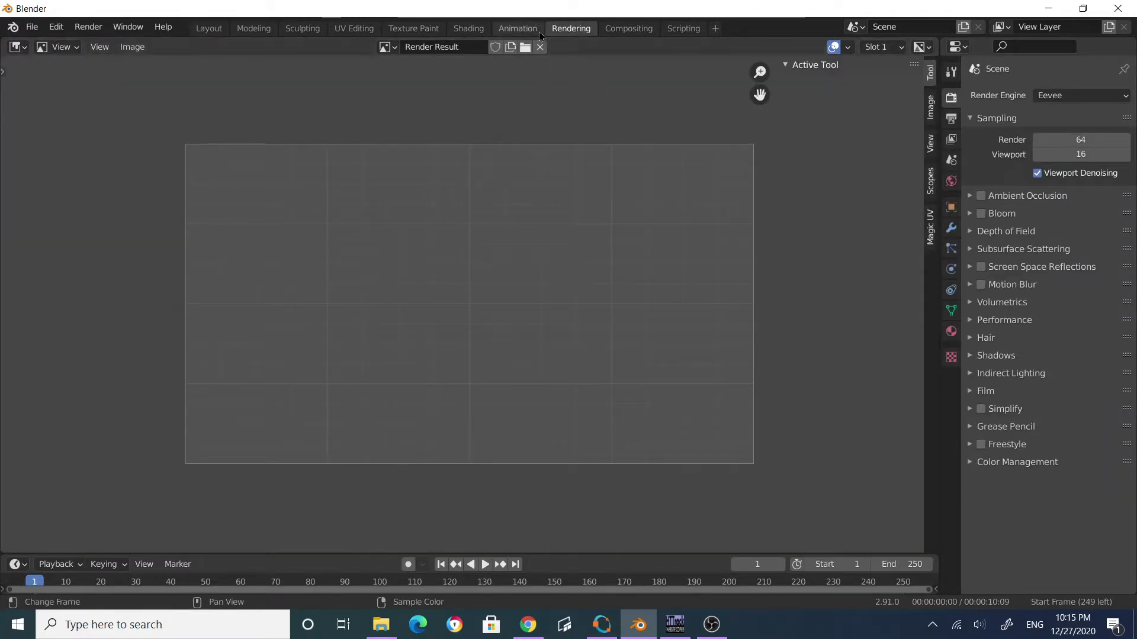
left_click(469, 28)
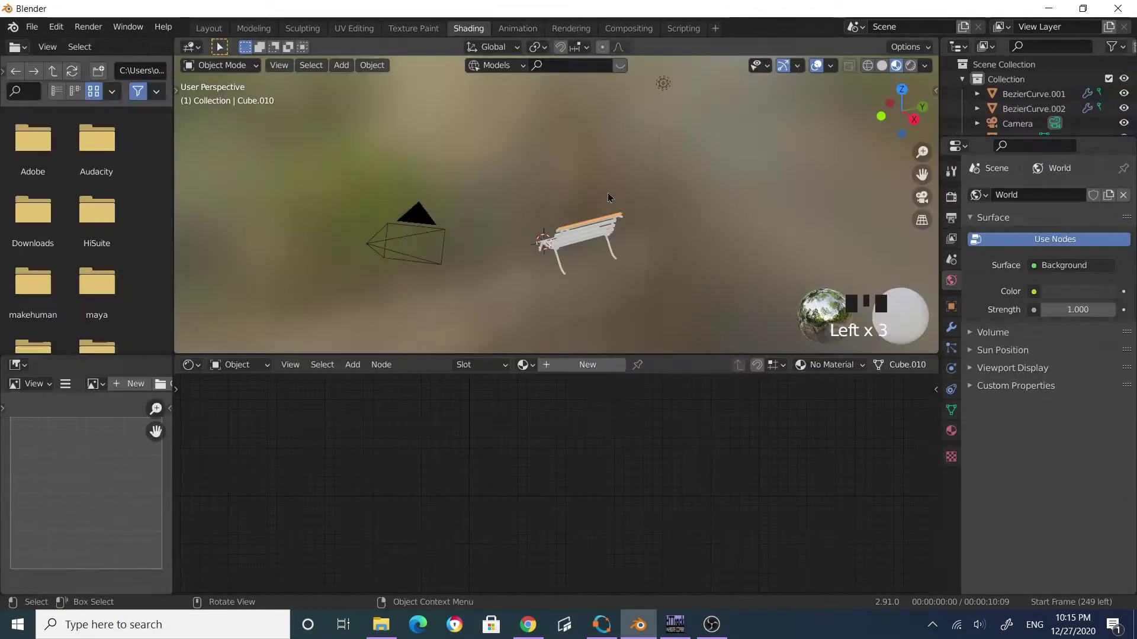
left_click(598, 364)
Add a Diffuse BSDF node above the Principled BSDF in the slat's material.
scroll(664, 485, "down", 3)
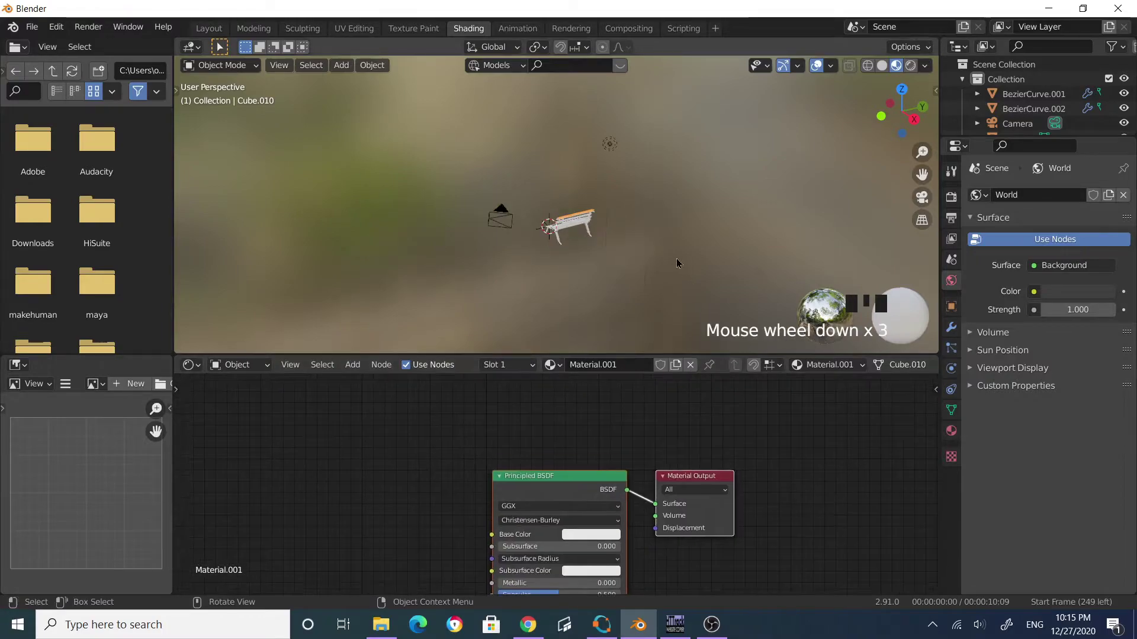
scroll(601, 467, "up", 3, "shift")
scroll(619, 465, "up", 1)
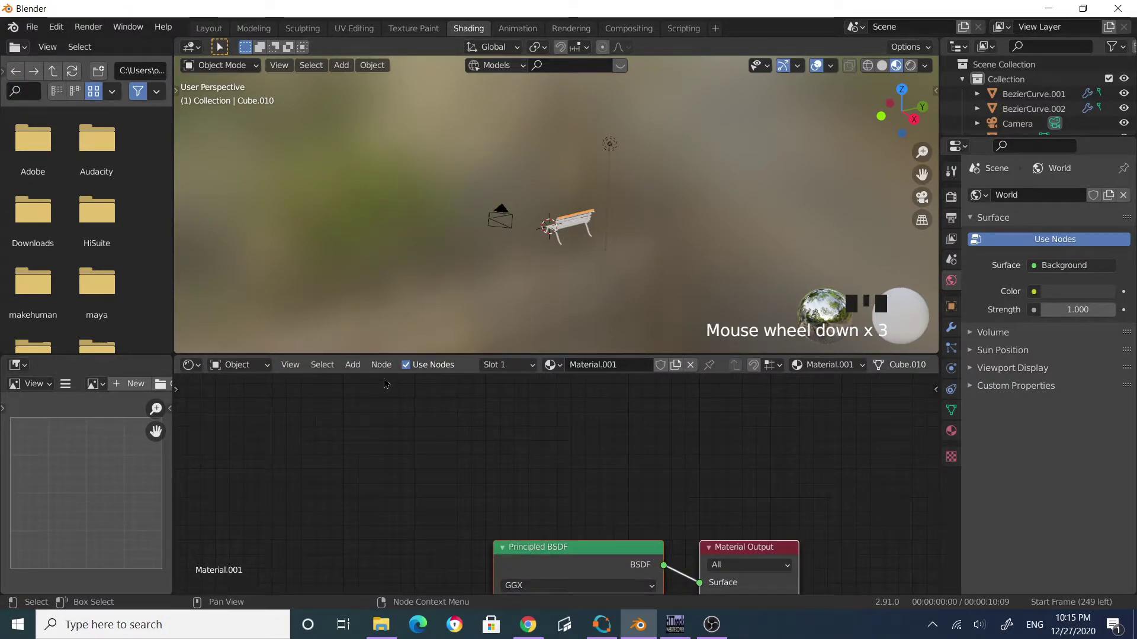
left_click(353, 365)
left_click(380, 383)
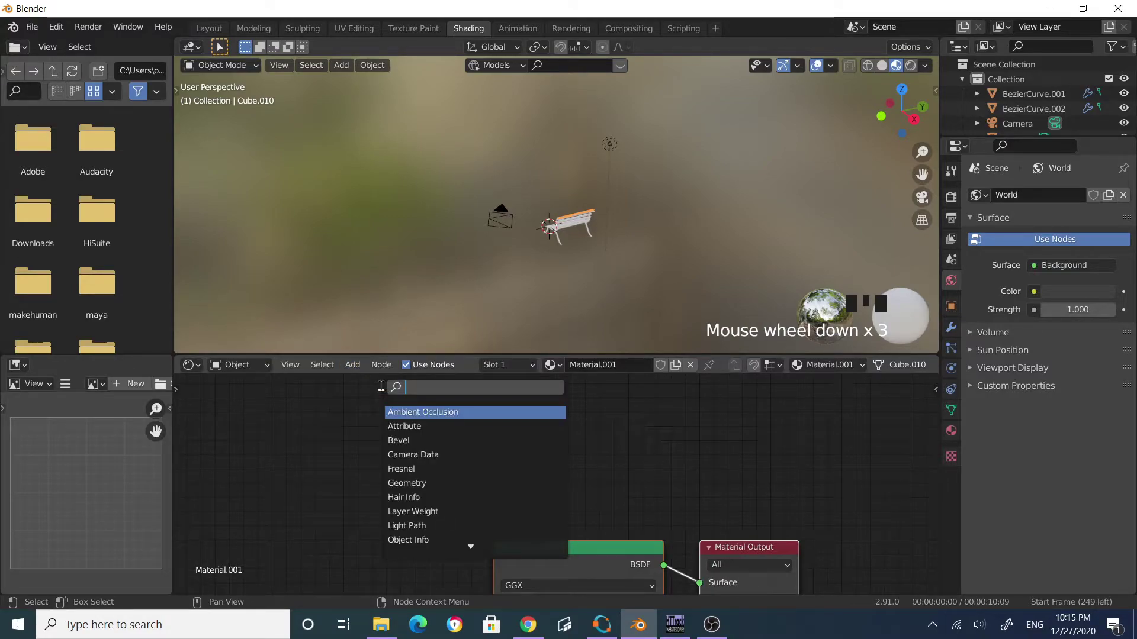
type("diff")
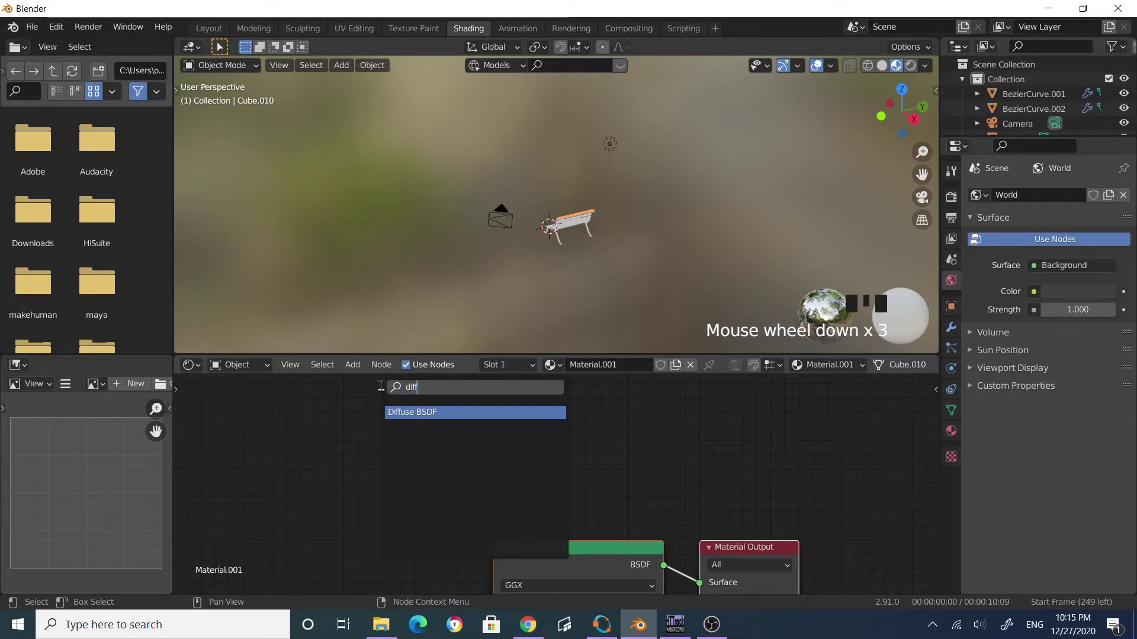
left_click(450, 411)
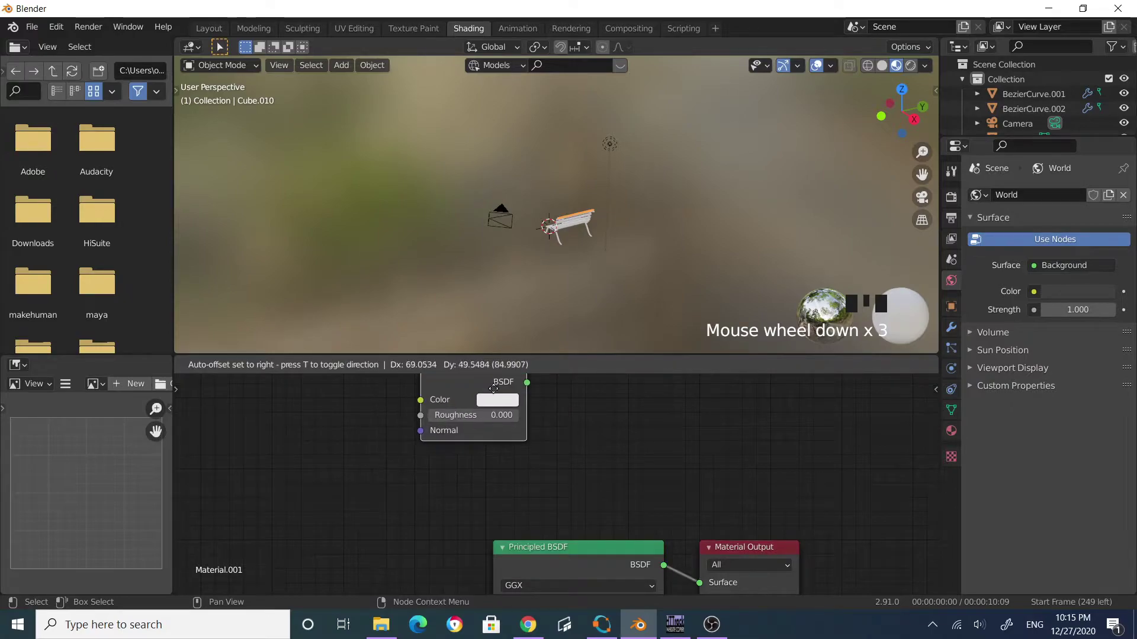
left_click(567, 417)
Make room beside the Material Output and insert a Mix Shader between it and the Principled BSDF.
scroll(566, 417, "down", 3)
left_click_drag(723, 535, 851, 467)
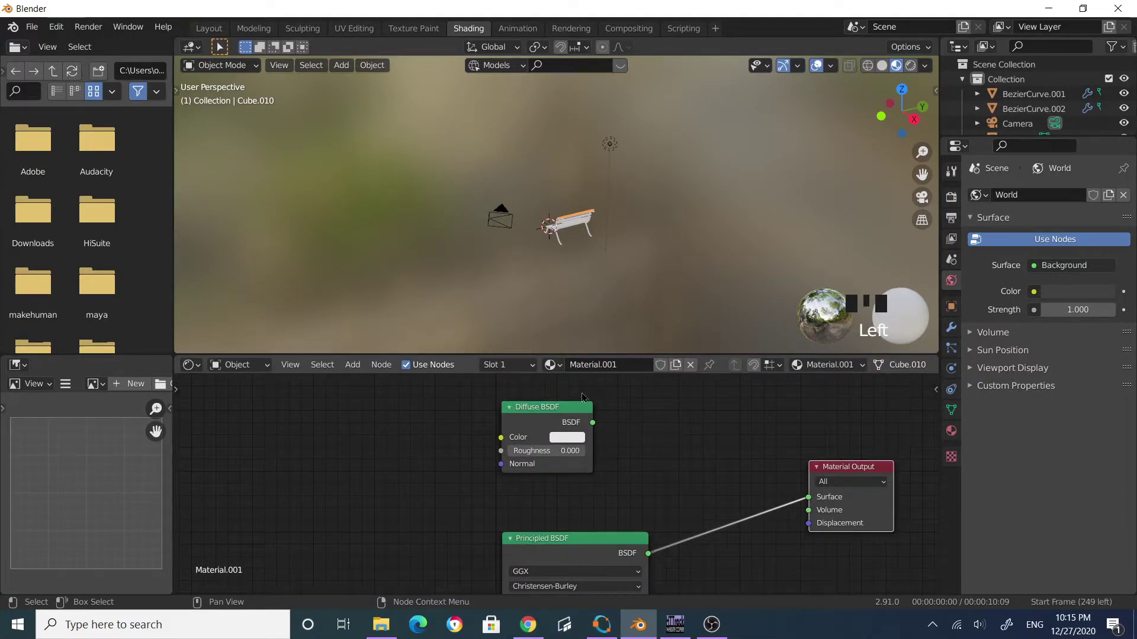
left_click(354, 365)
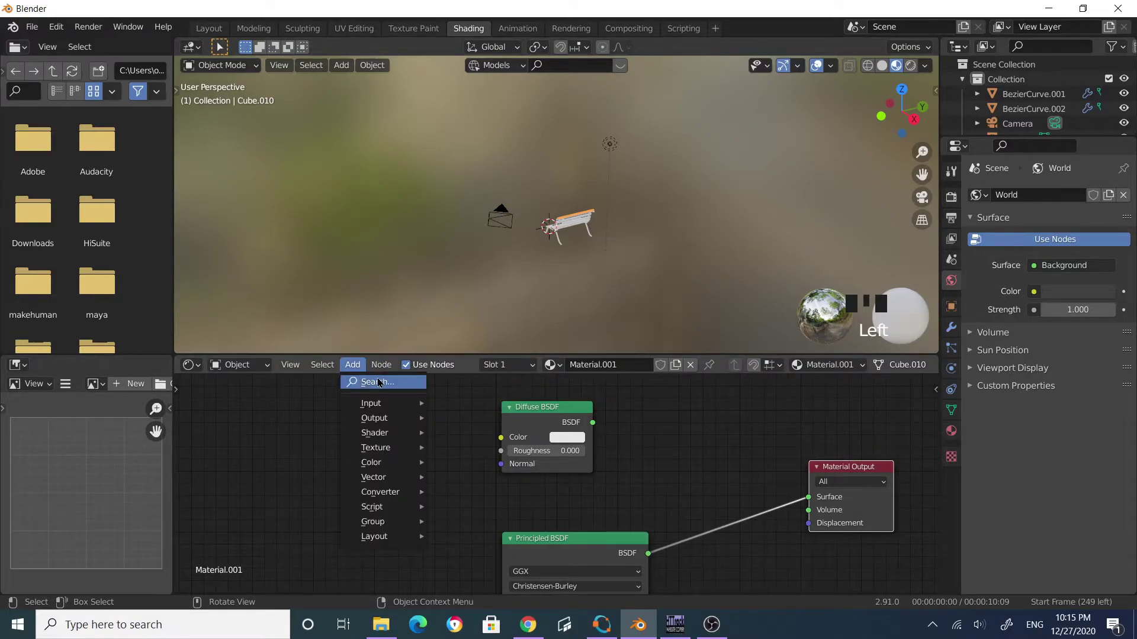
left_click(379, 383)
type("mix")
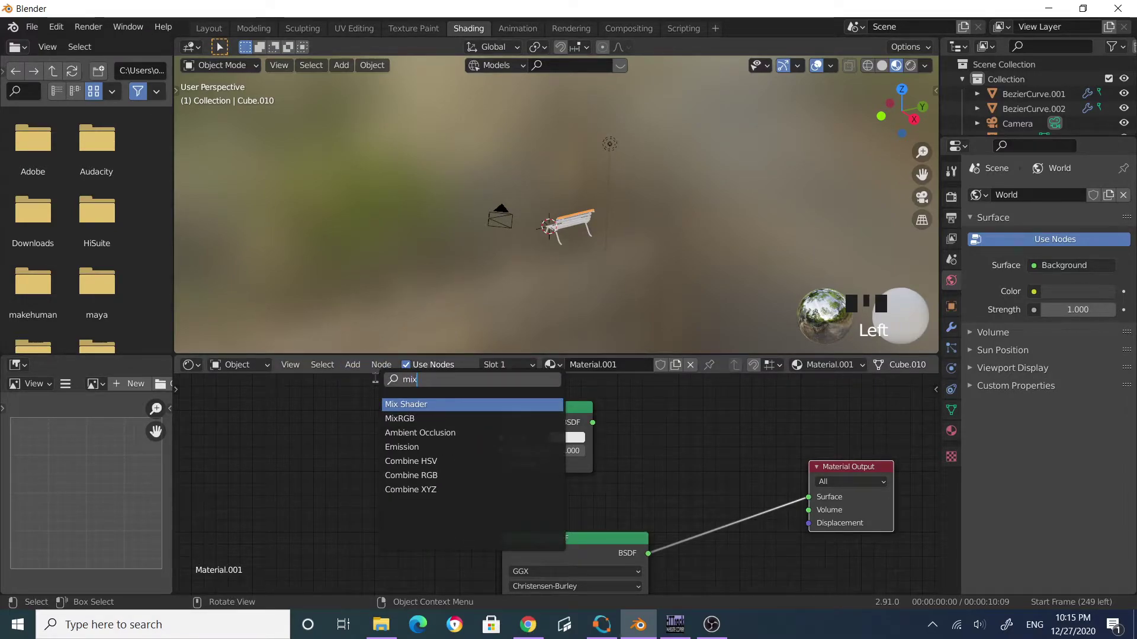
left_click(441, 404)
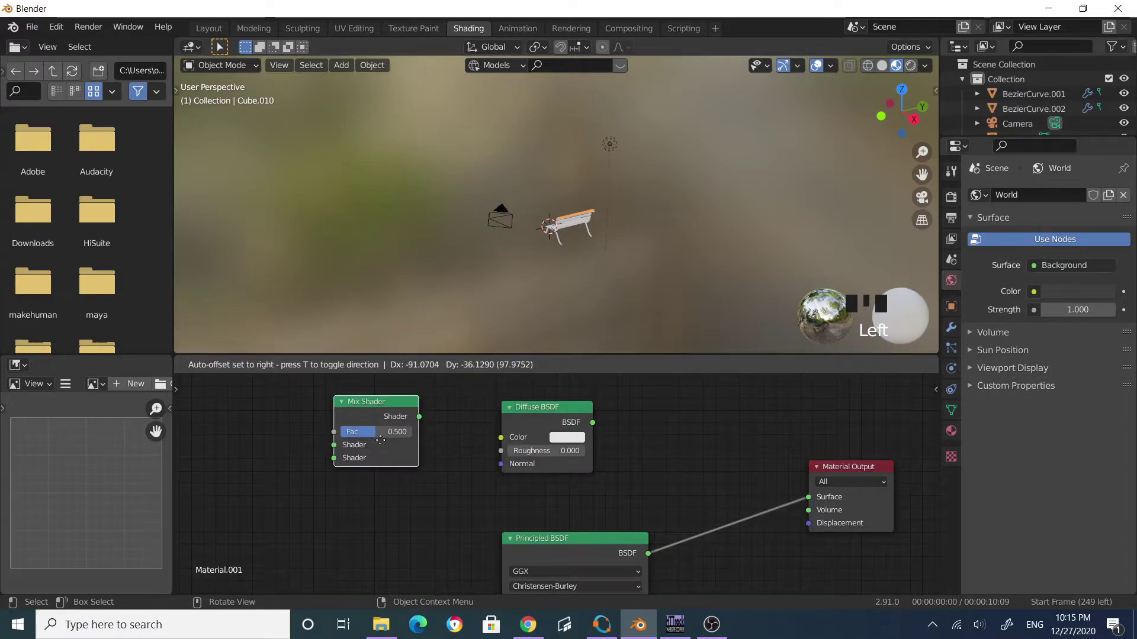
left_click(823, 516)
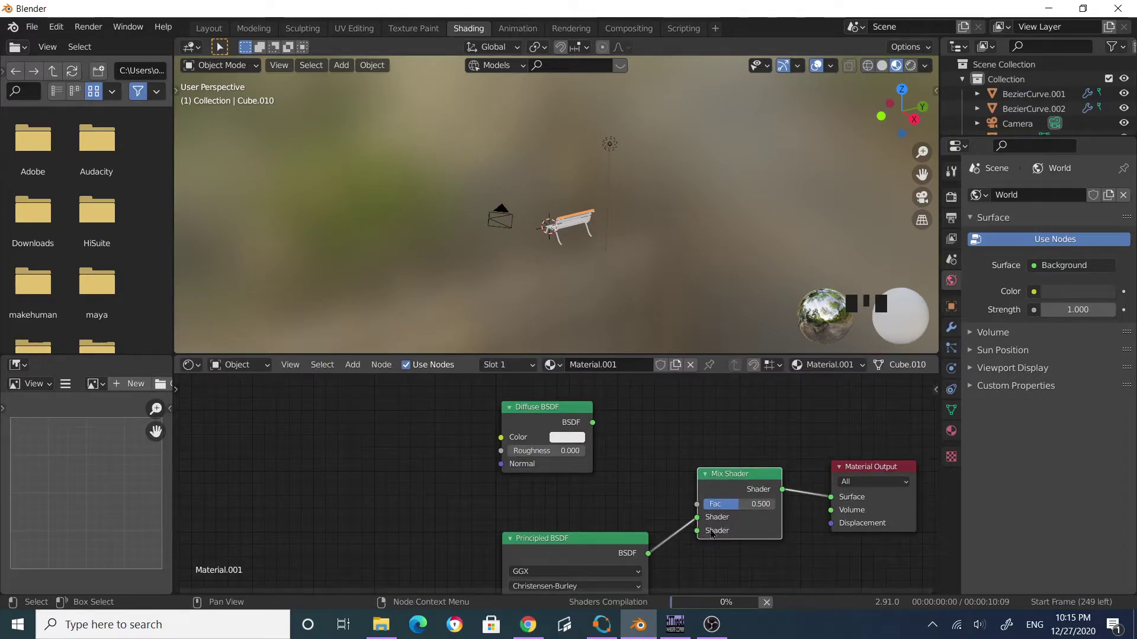
Shift the Principled BSDF aside and connect the Diffuse BSDF output to the Mix Shader's second shader input.
left_click_drag(617, 539, 562, 567)
left_click_drag(578, 464, 580, 545)
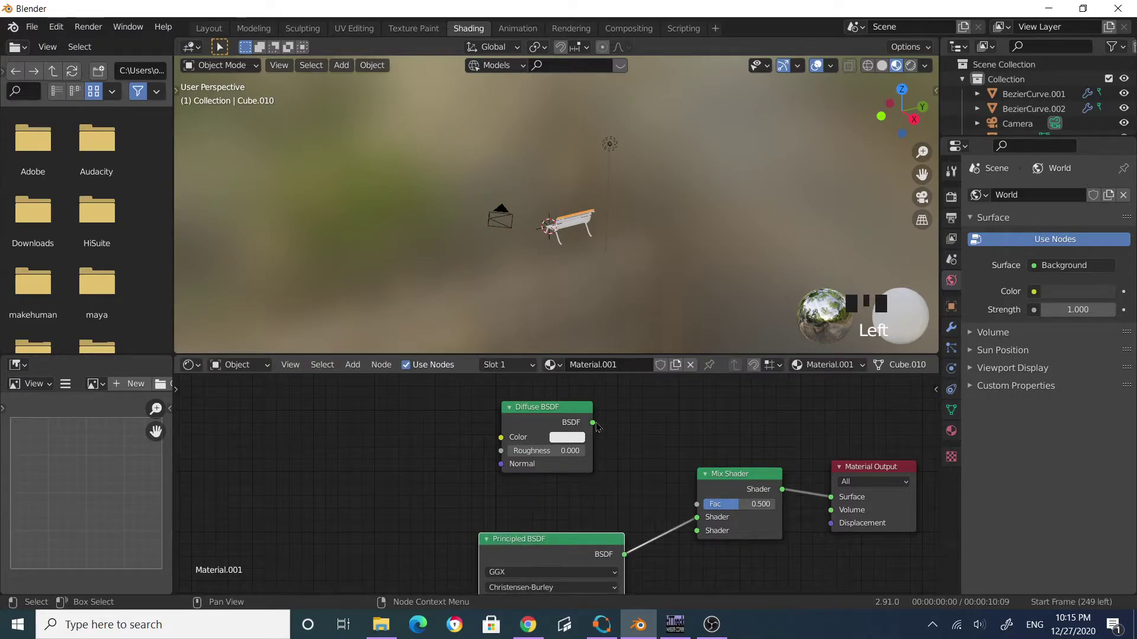
left_click_drag(593, 423, 605, 441)
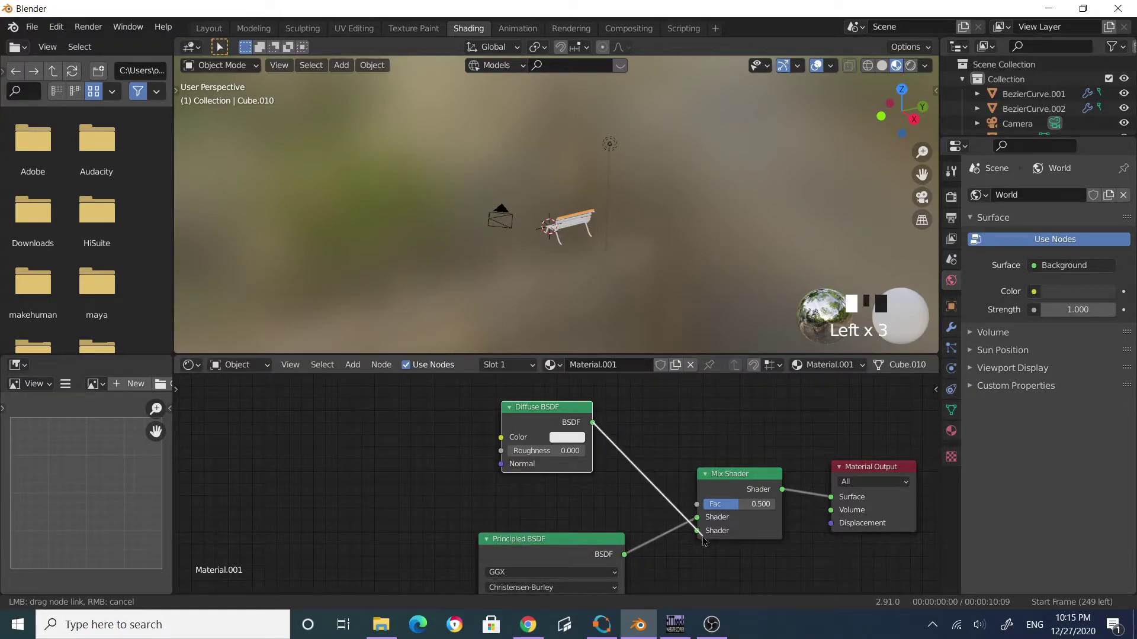
left_click_drag(694, 538, 697, 531)
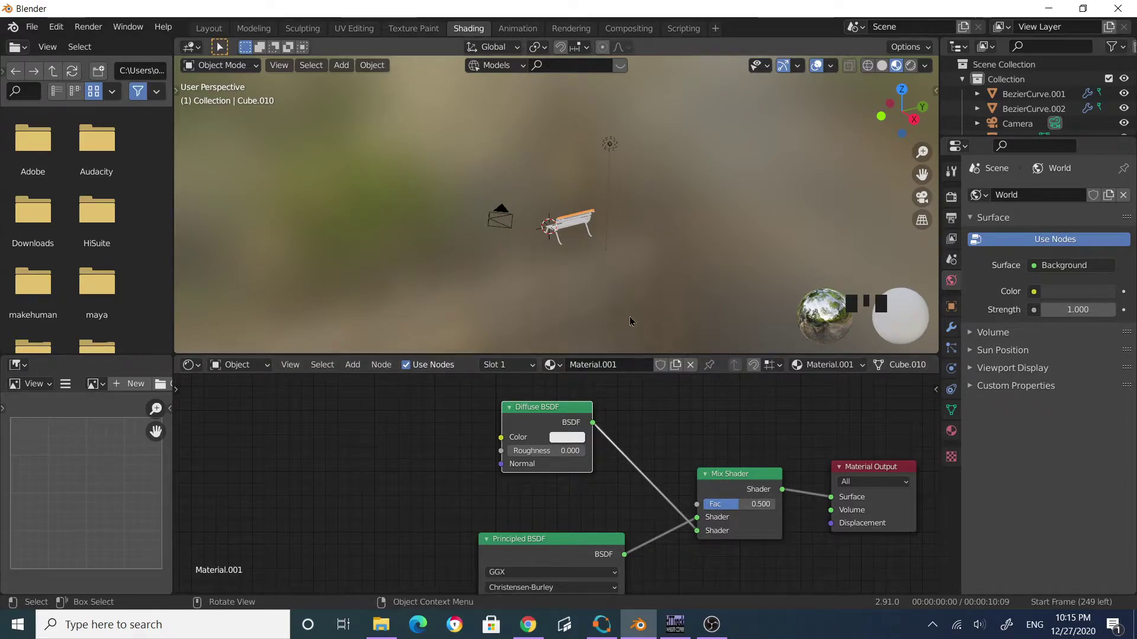
Set the Diffuse BSDF color to a dark brown.
scroll(615, 195, "up", 5)
middle_click_drag(616, 195, 908, 35)
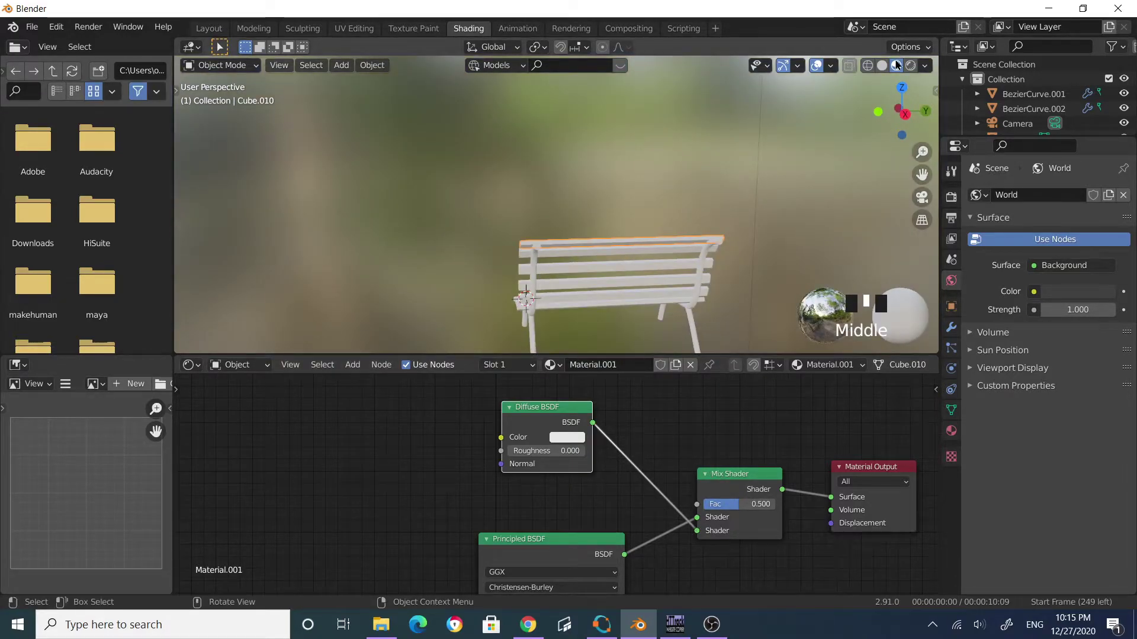
middle_click_drag(663, 237, 651, 249)
scroll(652, 249, "up", 2)
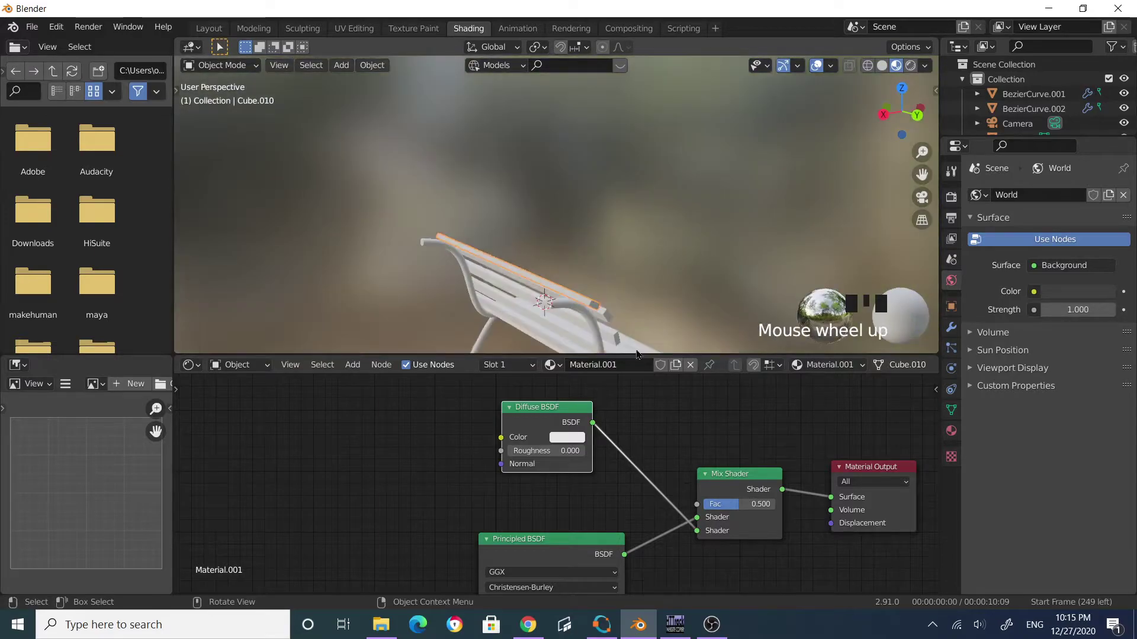
left_click(566, 437)
left_click_drag(589, 330, 584, 335)
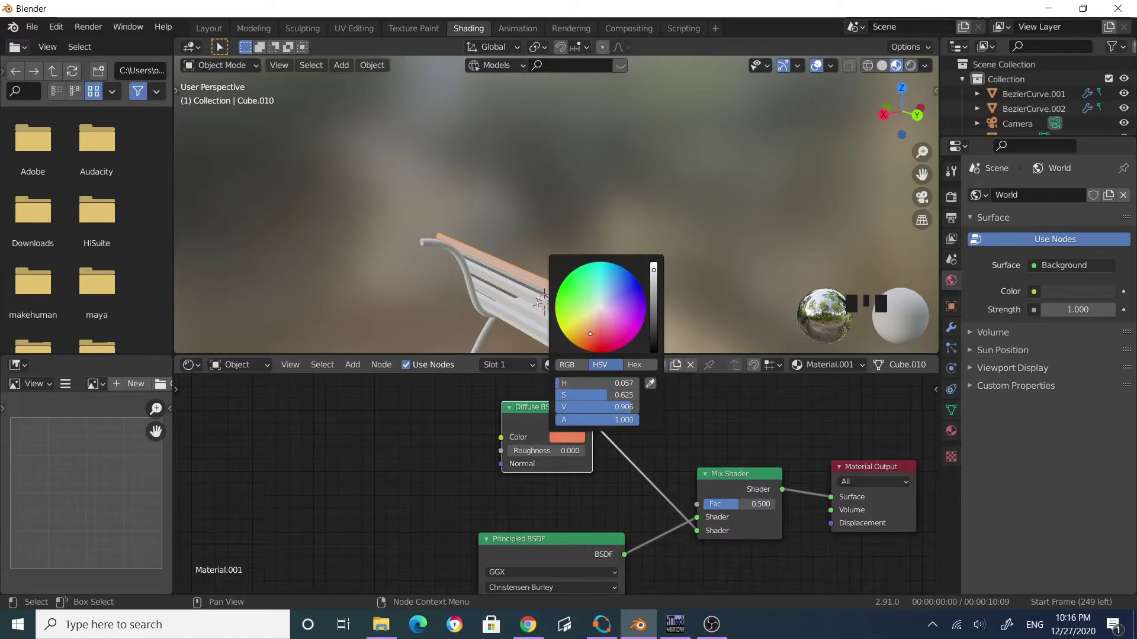
left_click_drag(654, 301, 654, 329)
Move the Principled BSDF up and set its base color to a reddish-orange brown.
left_click_drag(616, 541, 622, 508)
left_click(590, 570)
left_click_drag(627, 469, 604, 456)
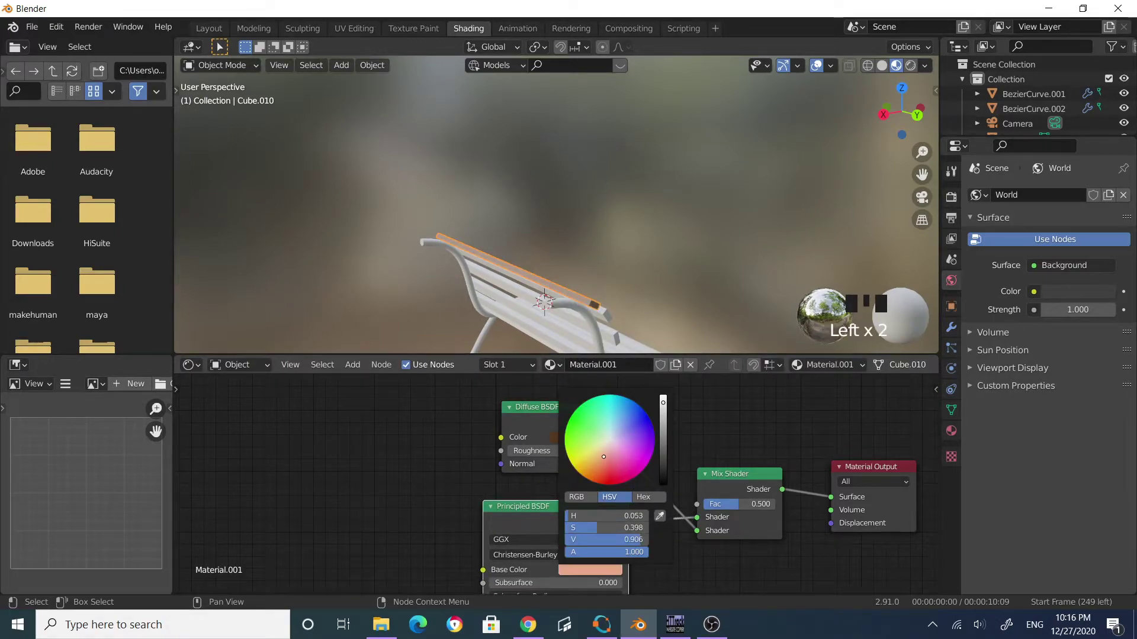
left_click(663, 430)
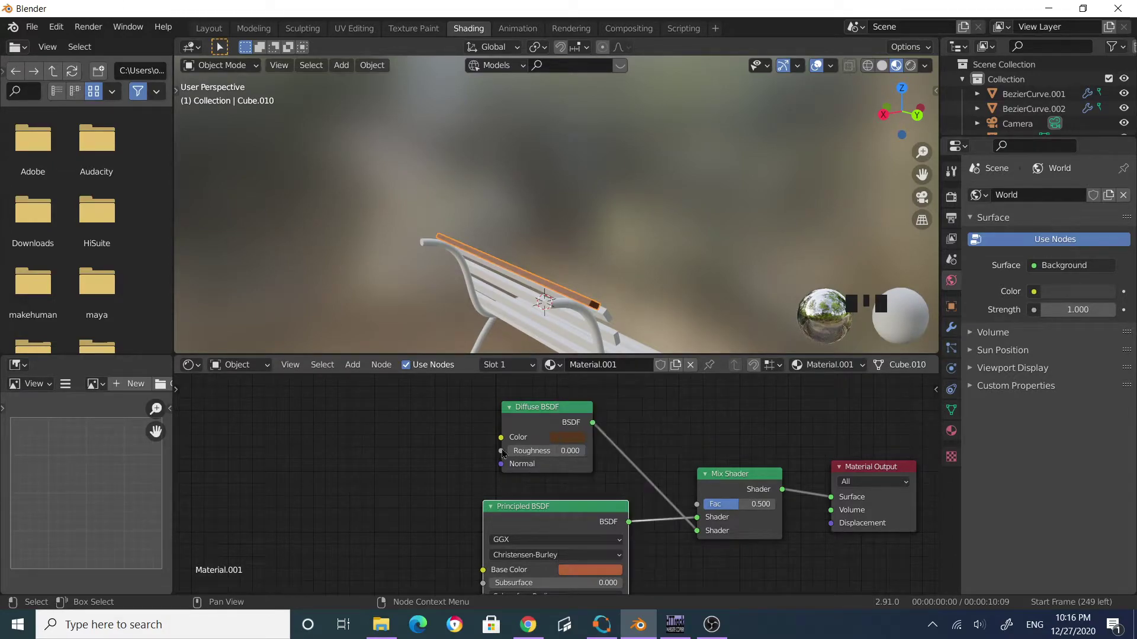
View the colored top slat up close and set the Mix Shader factor to 0.873.
middle_click_drag(546, 299, 541, 196)
scroll(390, 261, "up", 5)
scroll(537, 247, "up", 2)
middle_click_drag(537, 247, 604, 201, "shift")
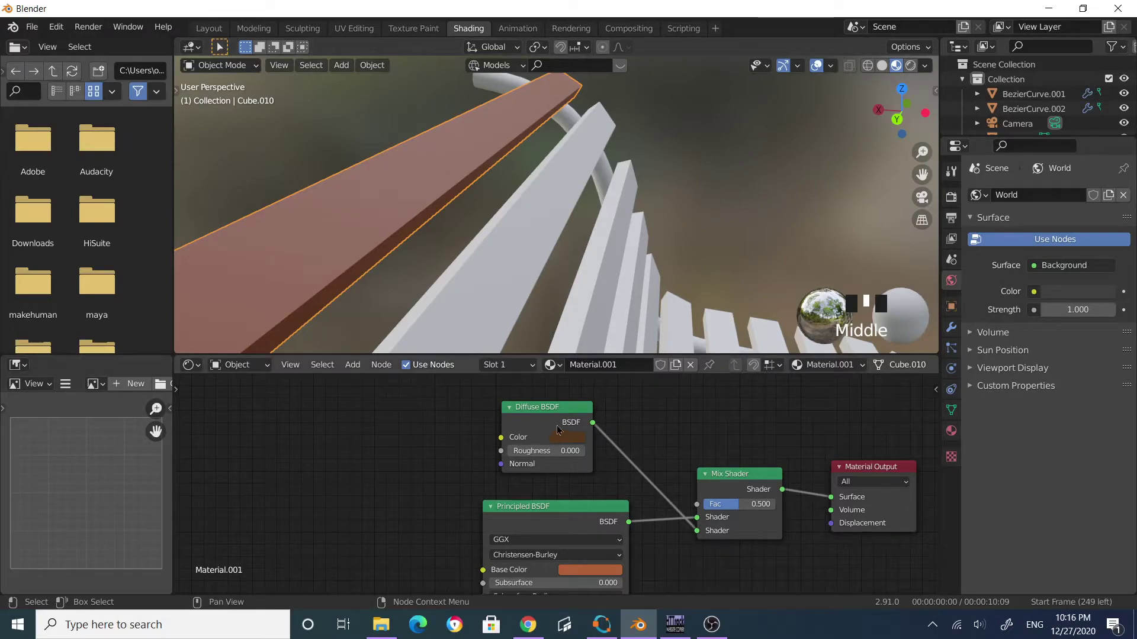
mouse_move(740, 503)
left_mouse_down()
mouse_move(724, 504)
mouse_move(770, 504)
mouse_move(757, 504)
left_mouse_up()
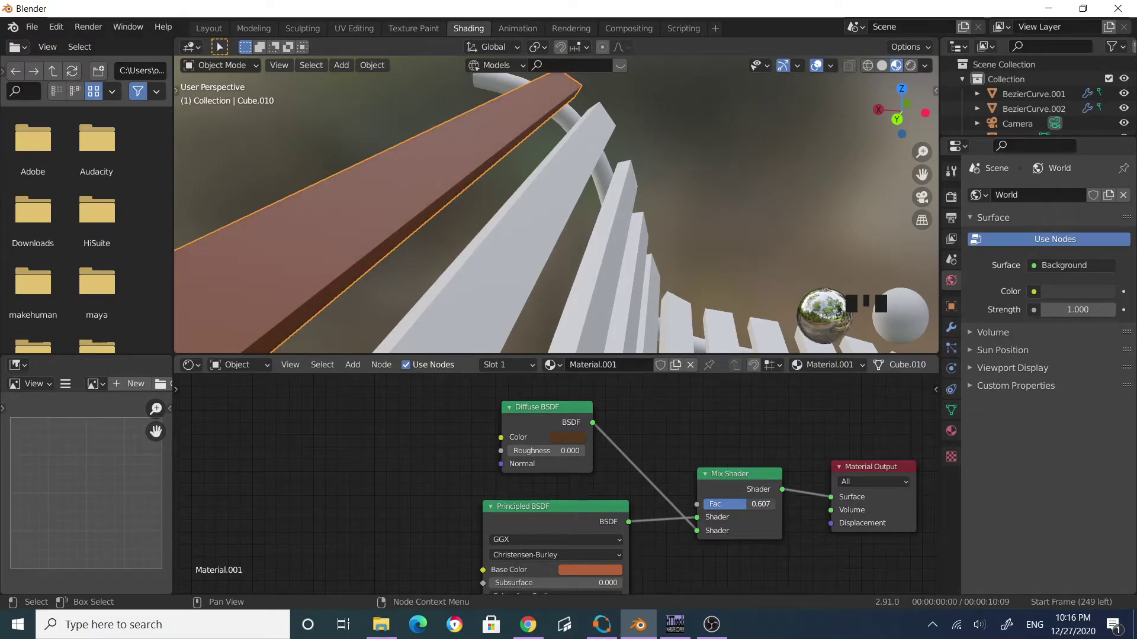
mouse_move(749, 504)
left_mouse_down()
mouse_move(698, 504)
mouse_move(779, 504)
mouse_move(694, 504)
mouse_move(776, 504)
mouse_move(707, 504)
mouse_move(777, 504)
mouse_move(748, 503)
left_mouse_up()
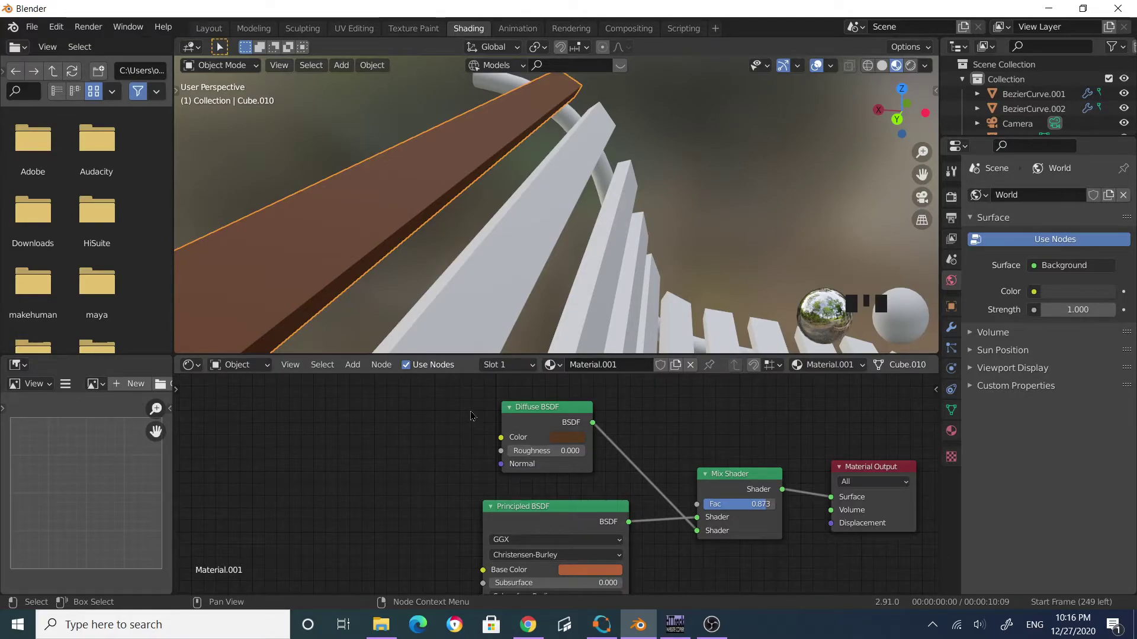
Add a Noise Texture node and connect its Fac output to the Mix Shader's factor input.
left_click(353, 365)
left_click(366, 380)
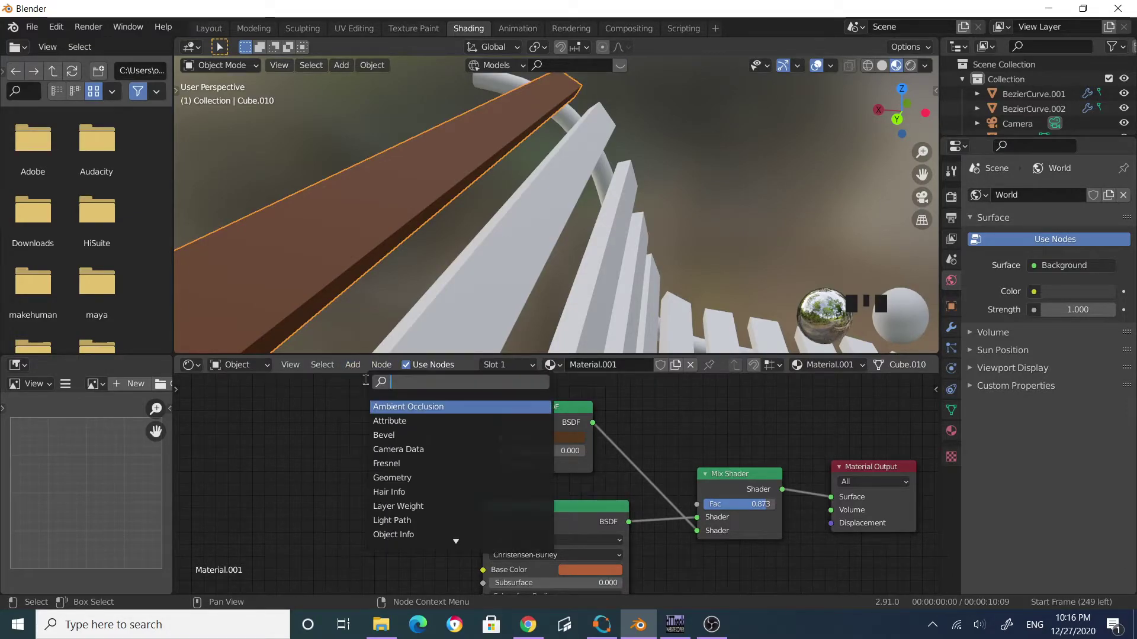
type("noise")
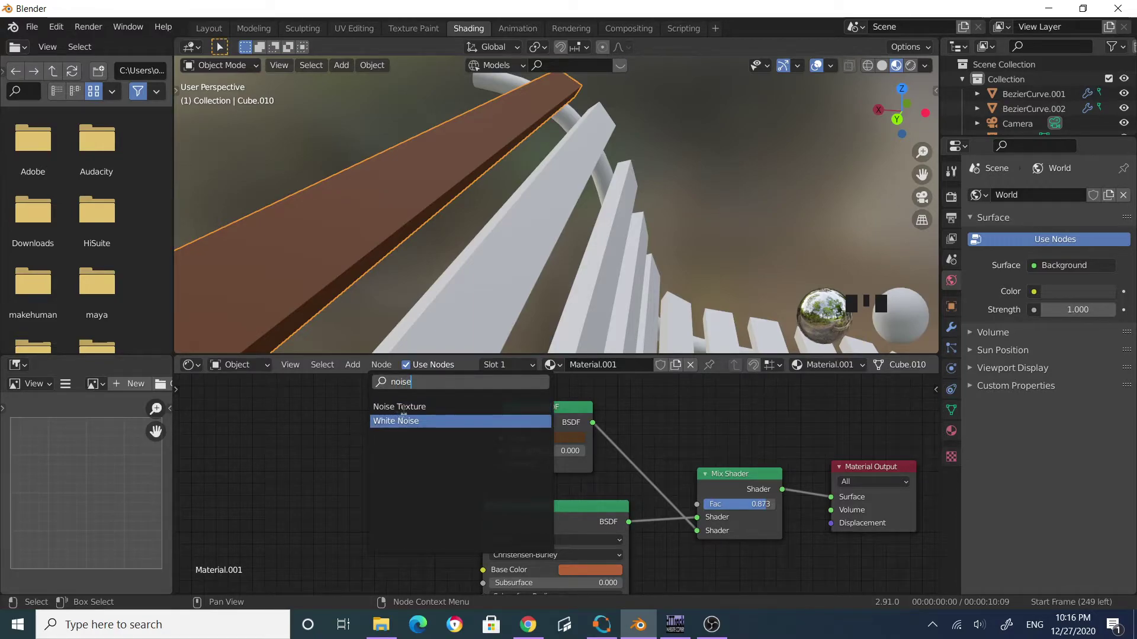
key("Return")
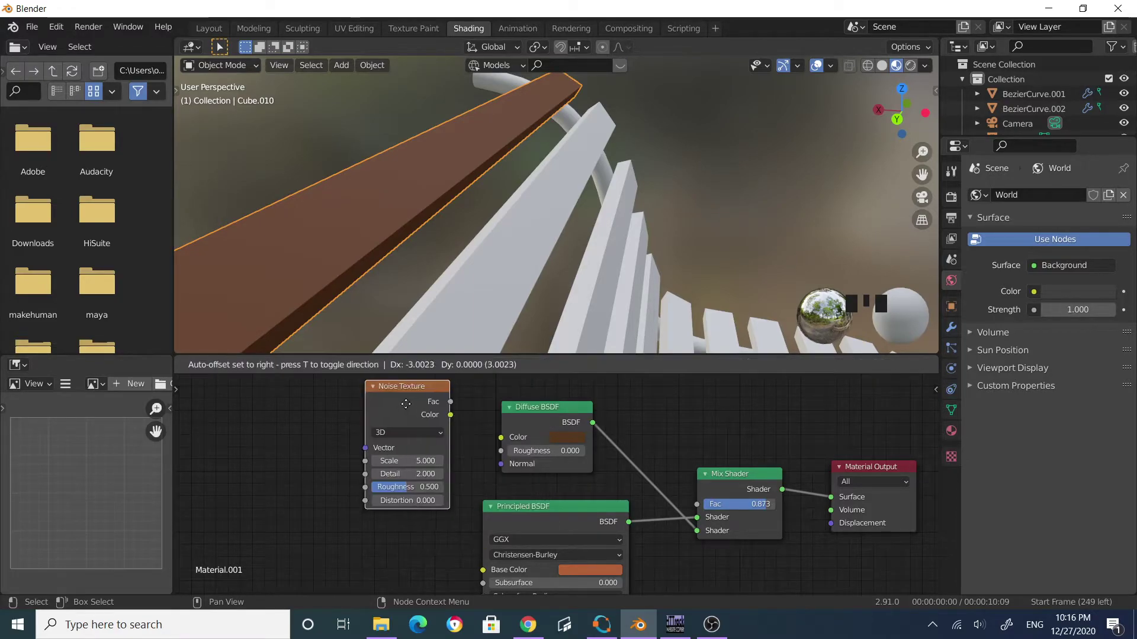
left_click(458, 431)
left_click_drag(396, 419, 652, 503)
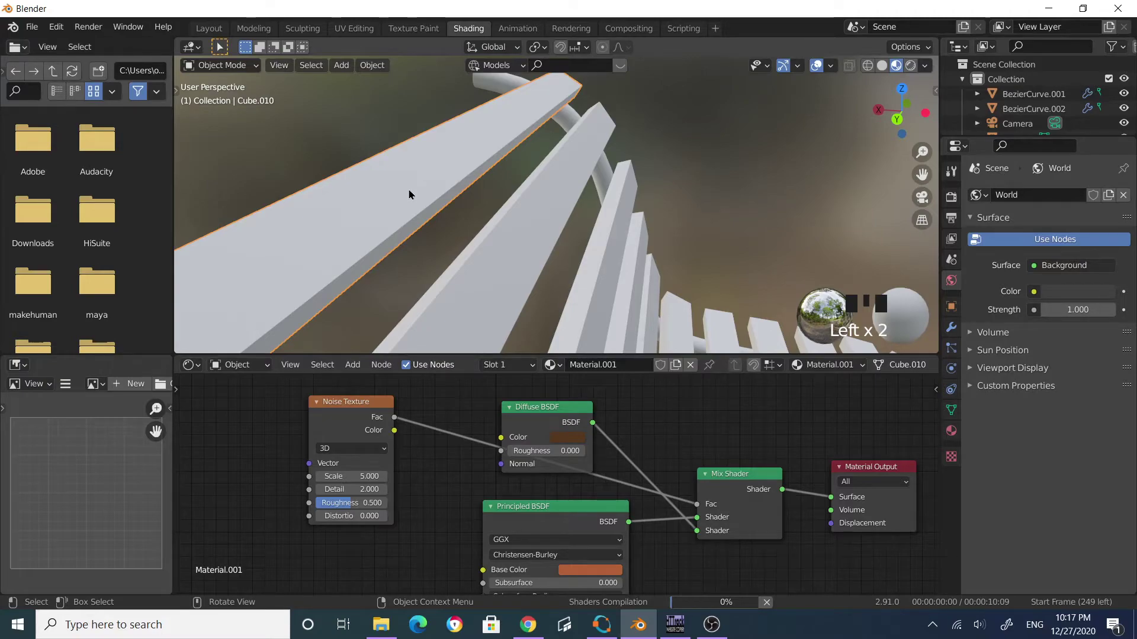
Tune the top slat's Noise Texture to scale 2.2, detail 5.4 and distortion 2.0.
scroll(409, 191, "up", 2)
middle_click_drag(430, 193, 430, 222)
scroll(424, 225, "down", 2)
scroll(410, 208, "up", 4)
scroll(431, 225, "down", 2)
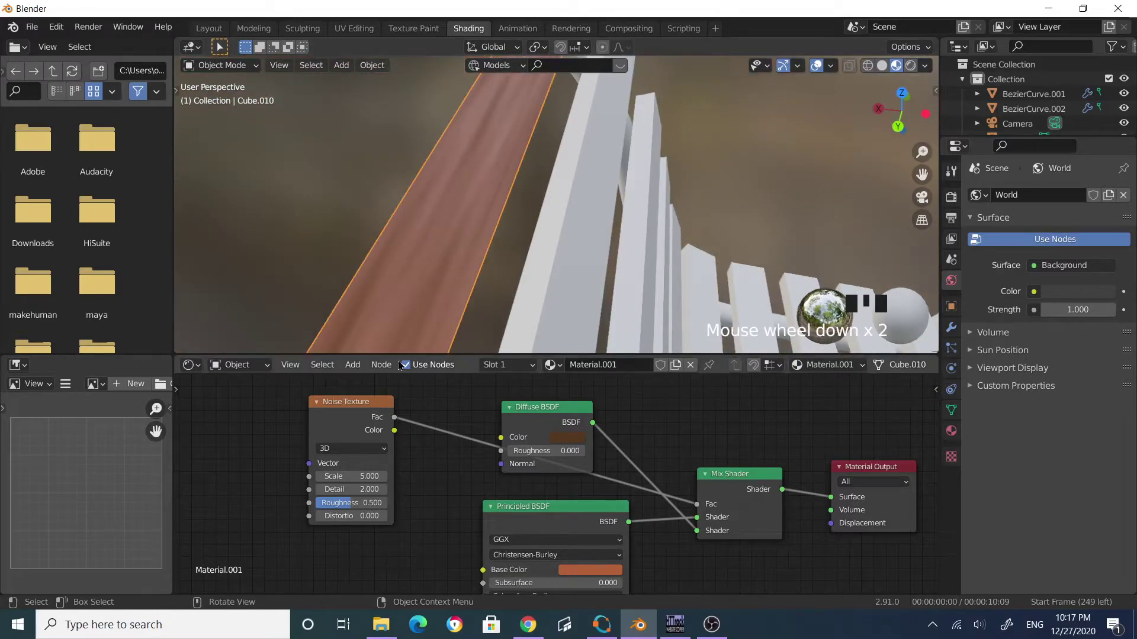
left_click_drag(375, 474, 303, 474)
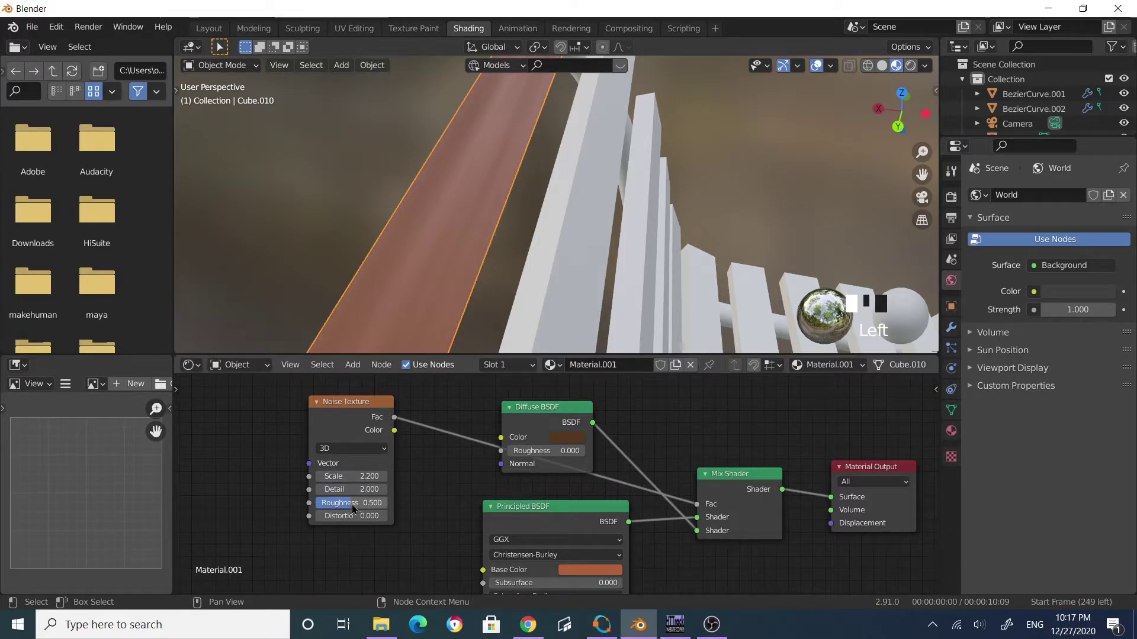
left_click_drag(339, 514, 340, 489)
middle_click_drag(515, 141, 545, 211)
Switch to the Layout workspace, display the bench in Material Preview shading and inspect the top slat's wood grain.
left_click(518, 28)
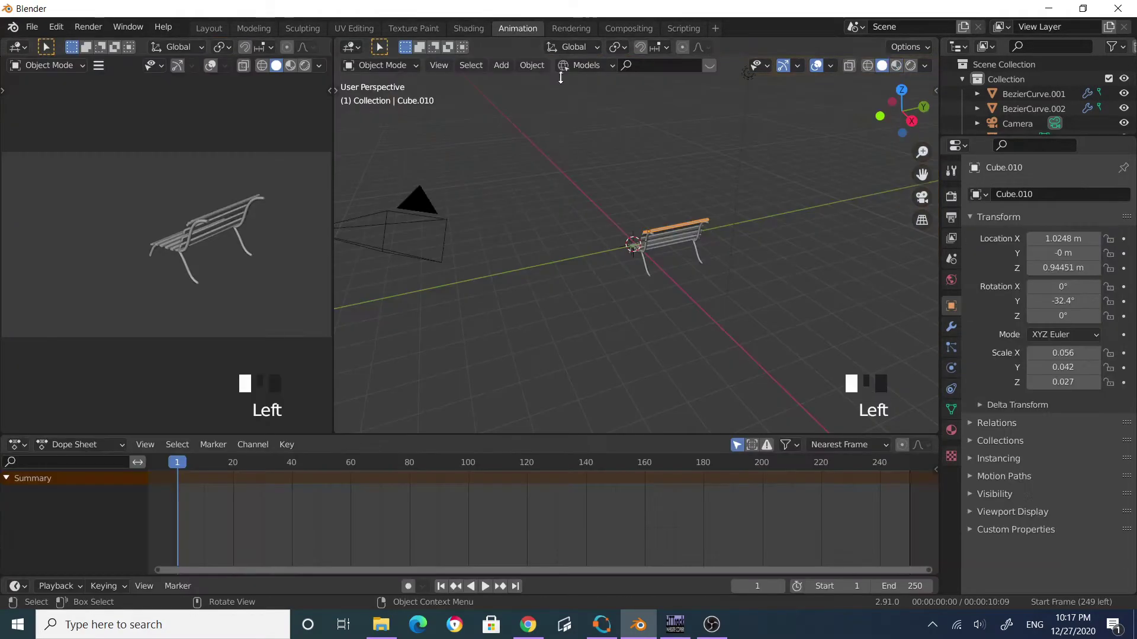
left_click(209, 28)
middle_click_drag(499, 167, 541, 312)
scroll(767, 97, "up", 3)
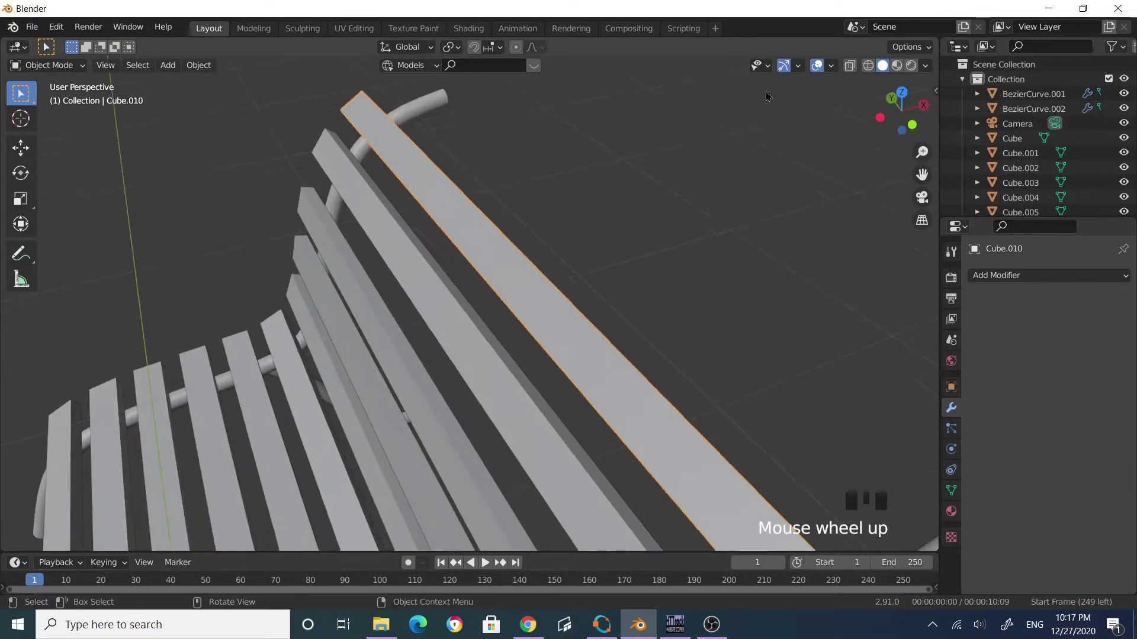
left_click(896, 66)
left_click(610, 325)
scroll(566, 292, "up", 5)
mouse_move(566, 292)
middle_mouse_down()
mouse_move(629, 351)
mouse_move(685, 279)
mouse_move(584, 241)
mouse_move(633, 249)
mouse_move(556, 287)
middle_mouse_up()
scroll(634, 249, "down", 2)
scroll(556, 286, "up", 1)
left_click(555, 286)
scroll(622, 270, "down", 4)
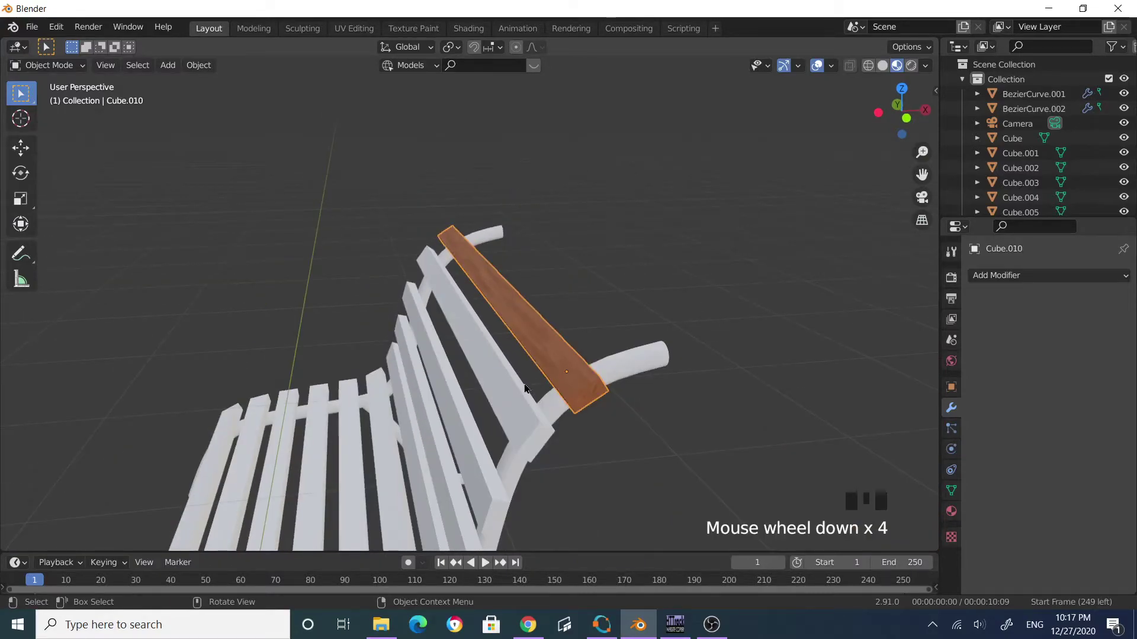
Add all the remaining backrest and seat slats to the selection with the top slat.
left_click(489, 420, "shift")
left_click(450, 467, "shift")
middle_click_drag(449, 467, 459, 392)
left_click(455, 443, "shift")
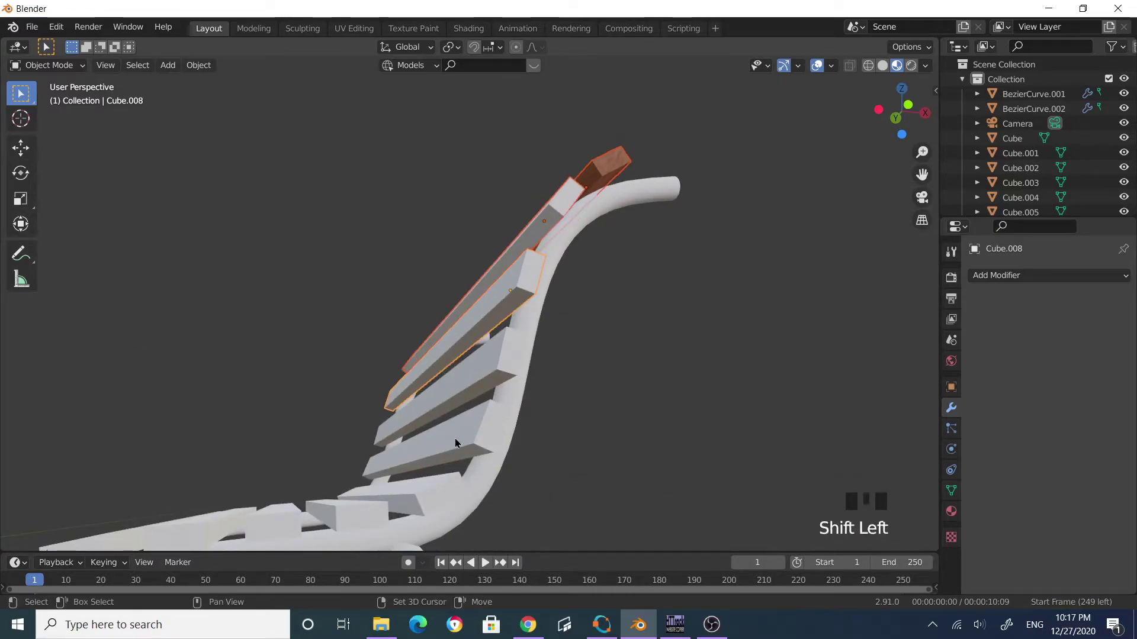
left_click(468, 379, "shift")
left_click(453, 443, "shift")
left_click(403, 500, "shift")
left_click(365, 521, "shift")
middle_click_drag(366, 522, 435, 366, "shift")
left_click(419, 364, "shift")
left_click(389, 363, "shift")
left_click(343, 364, "shift")
left_click(294, 380, "shift")
middle_click_drag(294, 380, 545, 437)
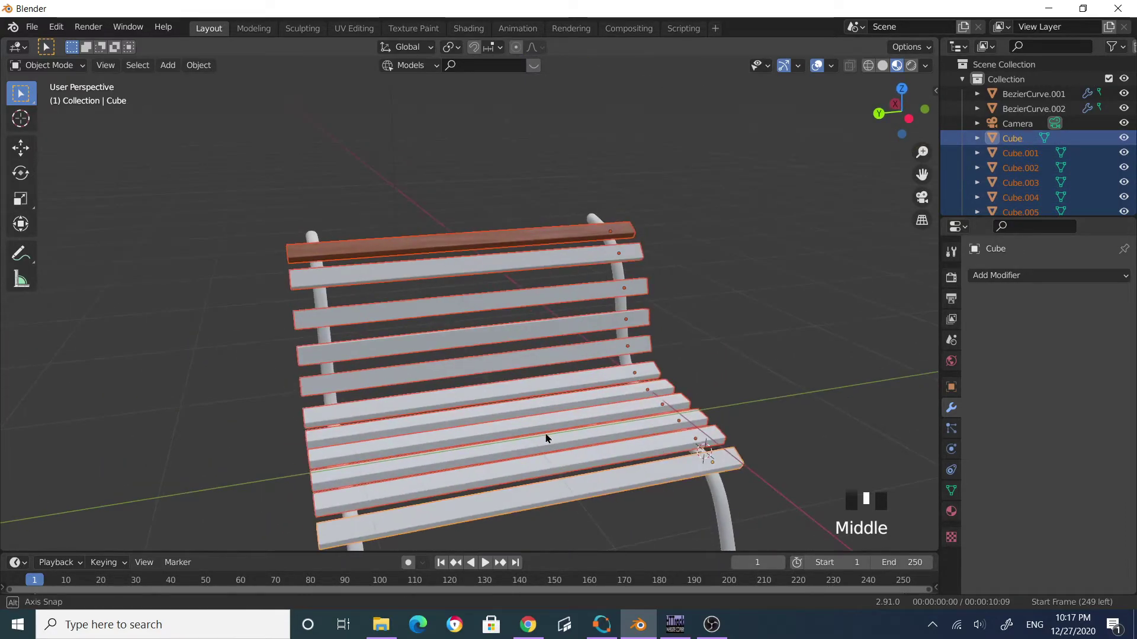
Edit all the selected slats together in edge mode, select every edge and apply a bevel.
key("Tab")
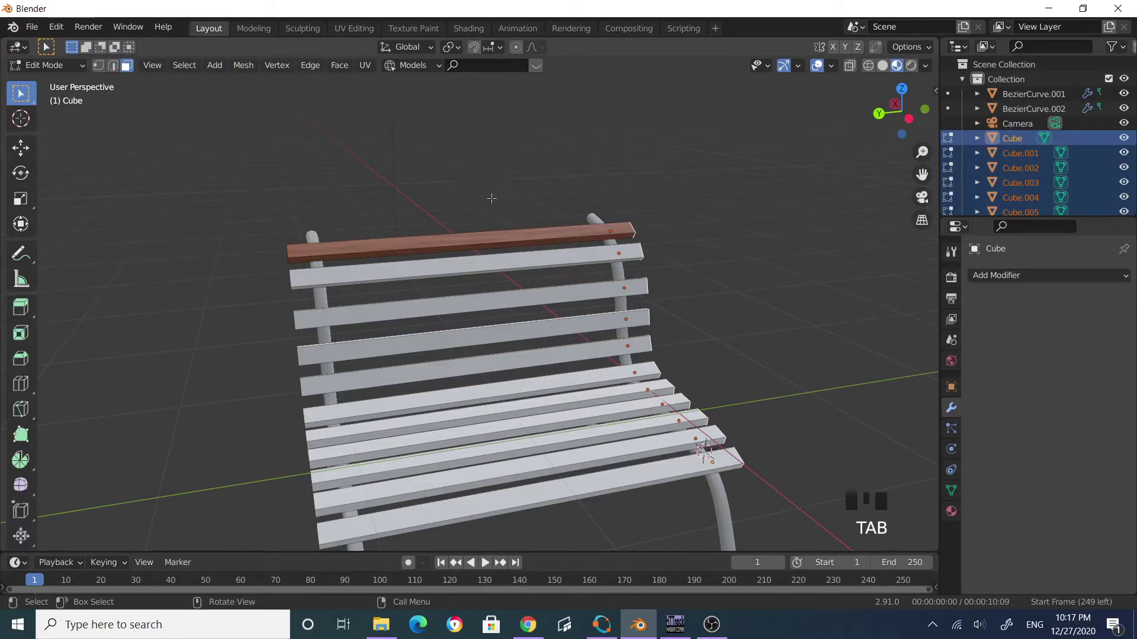
middle_click_drag(657, 217, 586, 231)
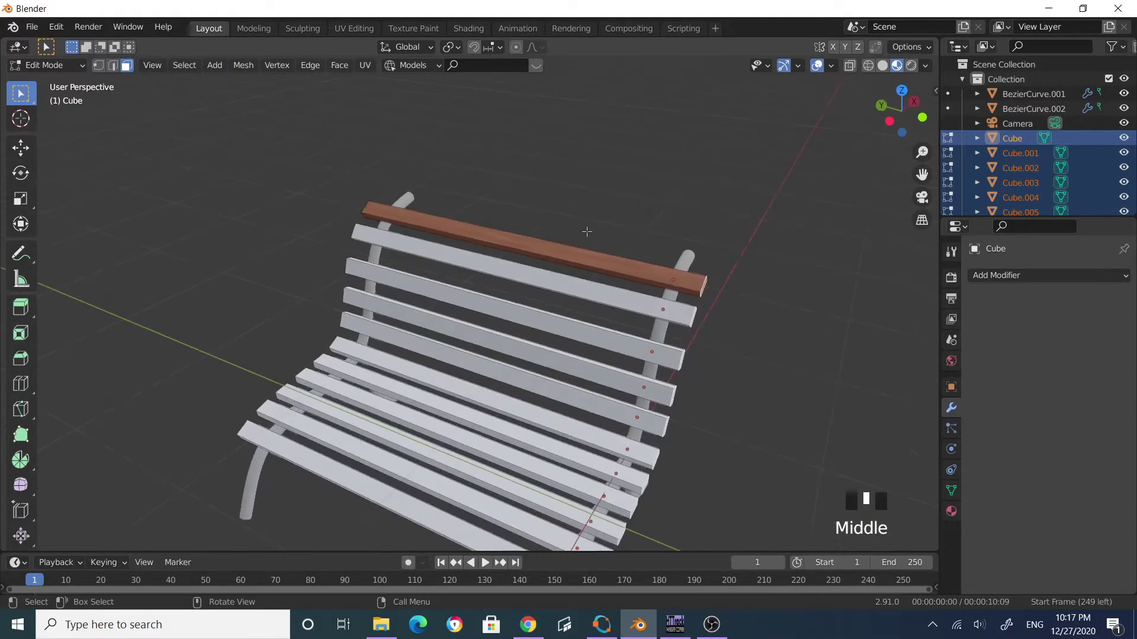
left_click(113, 66)
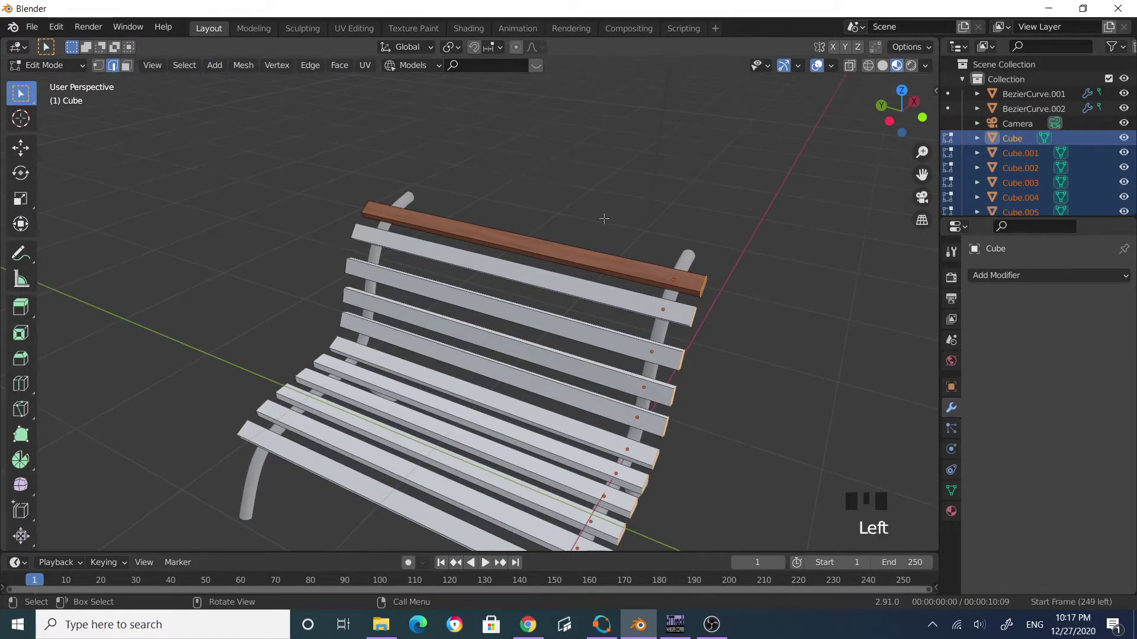
key("a")
middle_click_drag(602, 224, 576, 251)
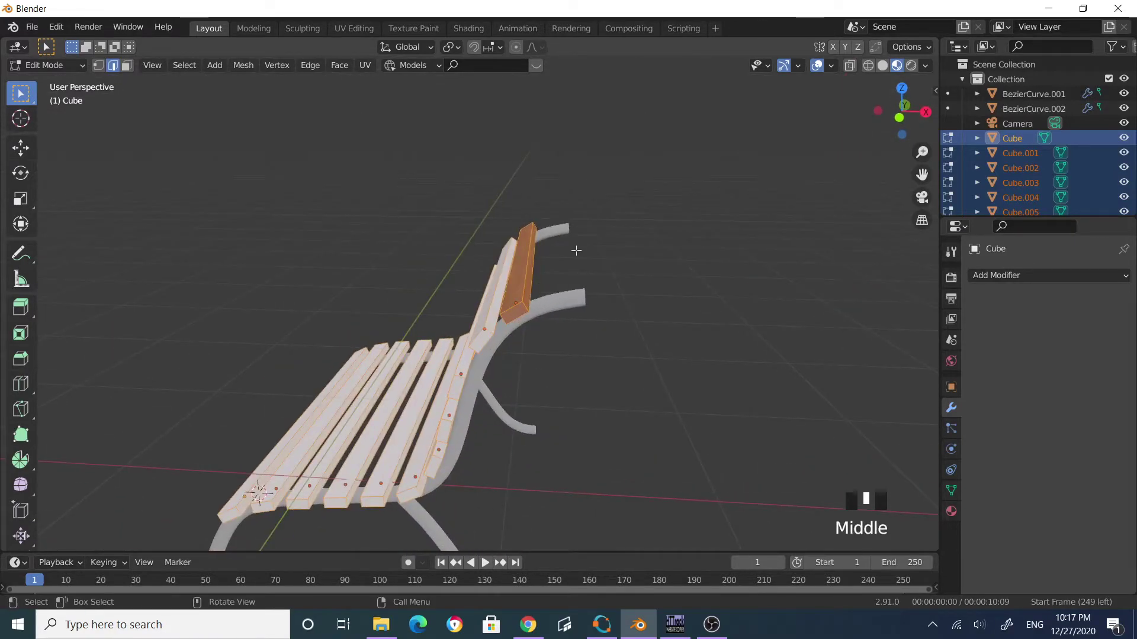
key("ctrl+b")
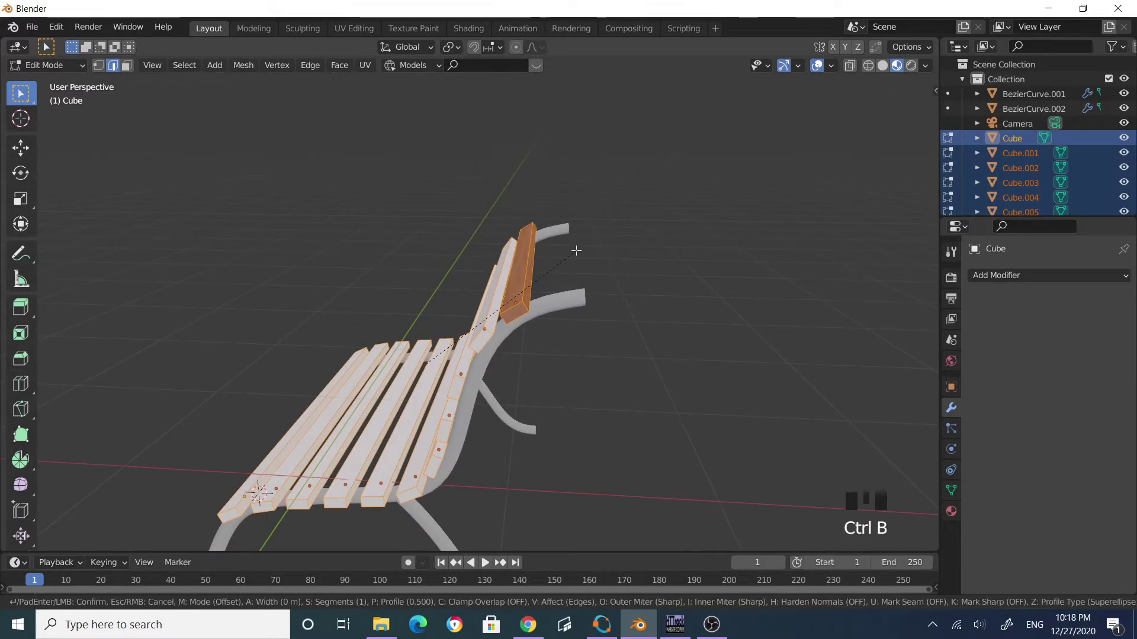
left_click(576, 251)
Increase the bevel width on the slat edges to a few centimetres and return to Object Mode.
scroll(280, 528, "up", 7)
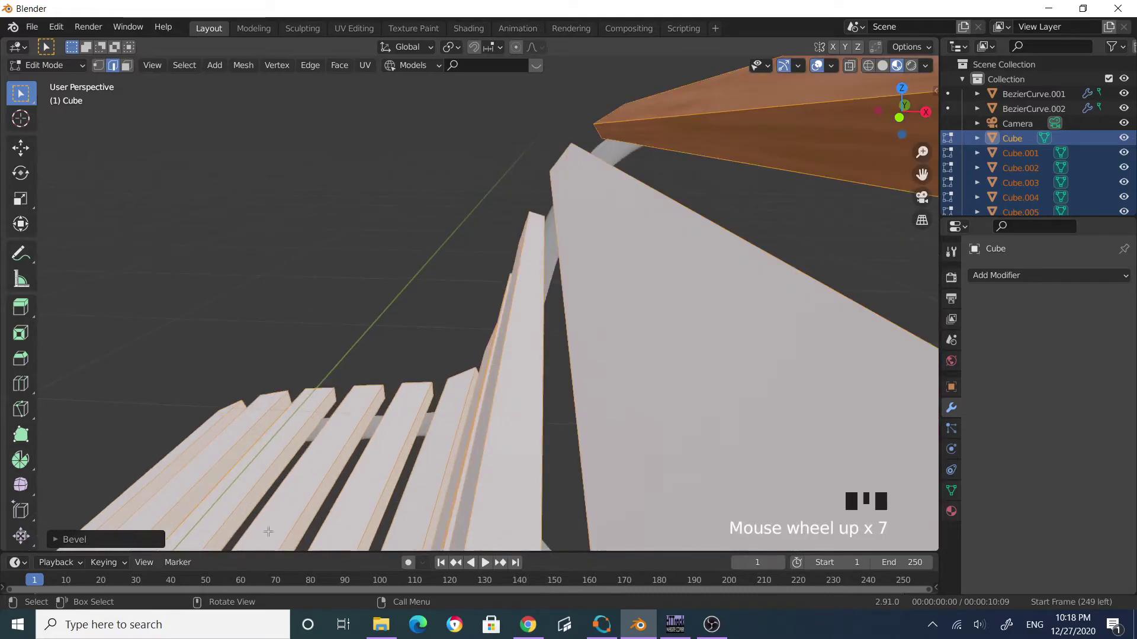
left_click(139, 539)
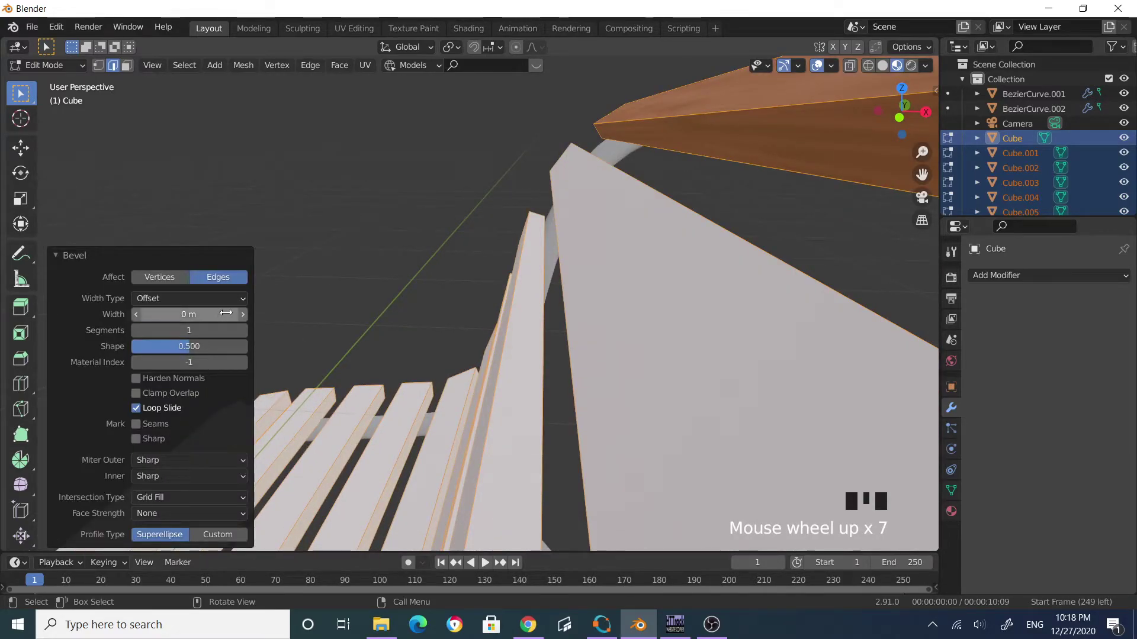
left_click(246, 319)
left_click(245, 319)
left_click(246, 319)
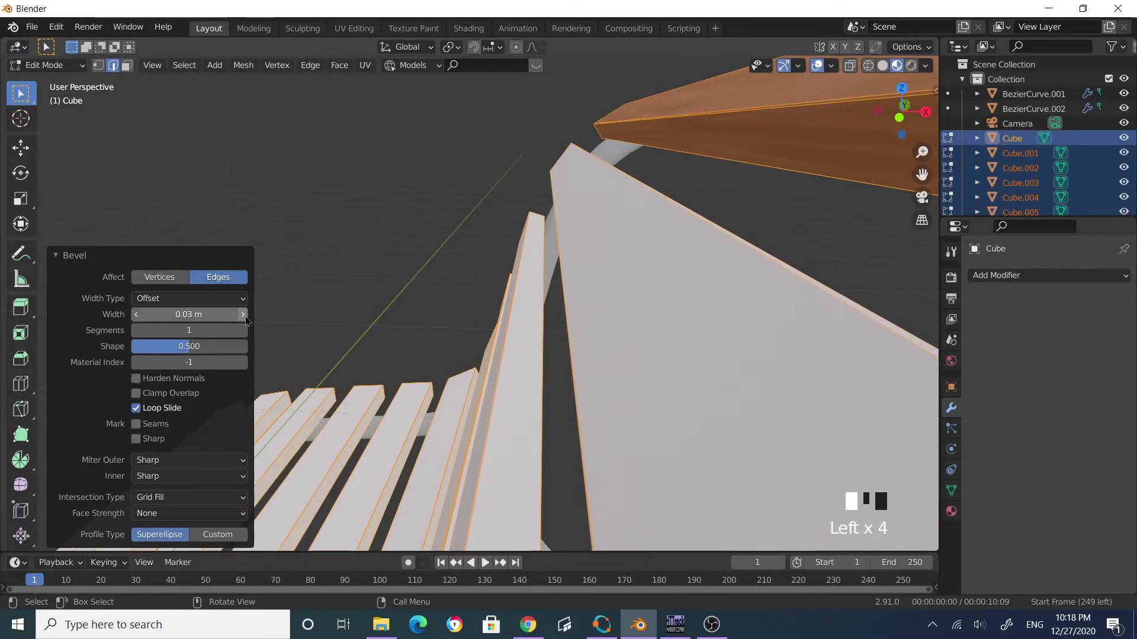
left_click(245, 319)
left_click(354, 213)
scroll(572, 253, "up", 2)
middle_click_drag(572, 252, 549, 261)
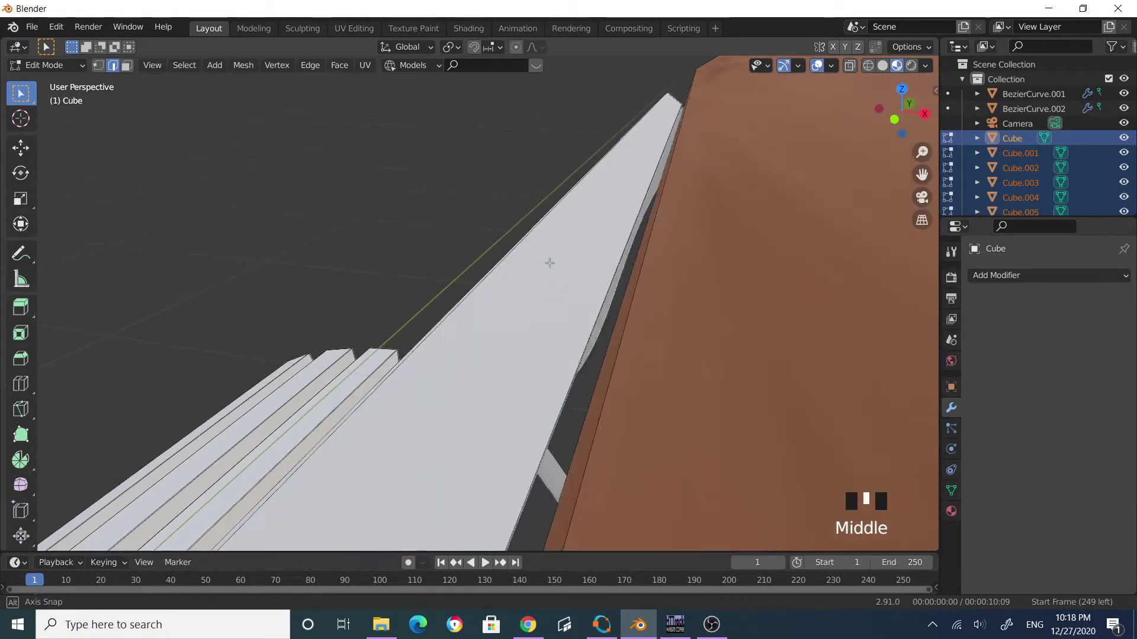
key("Tab")
Examine the beveled slat edges and the wood material on the top slat from several angles.
middle_click_drag(677, 242, 613, 244)
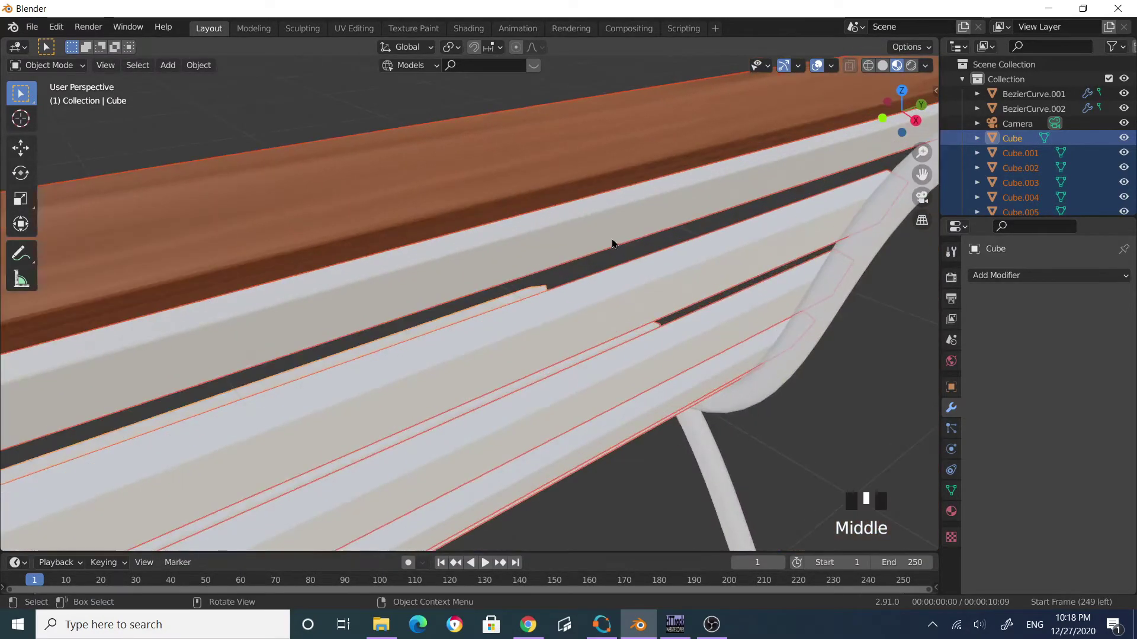
middle_click_drag(510, 145, 782, 228)
left_click(787, 216)
scroll(817, 235, "down", 2)
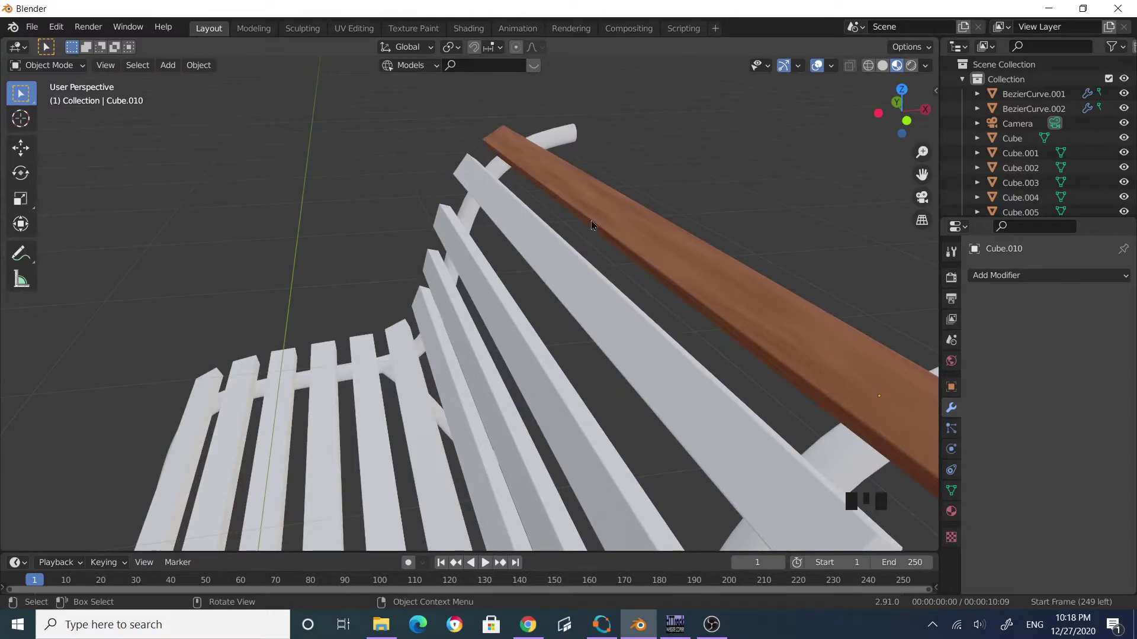
scroll(596, 225, "down", 2)
middle_click_drag(614, 233, 591, 230)
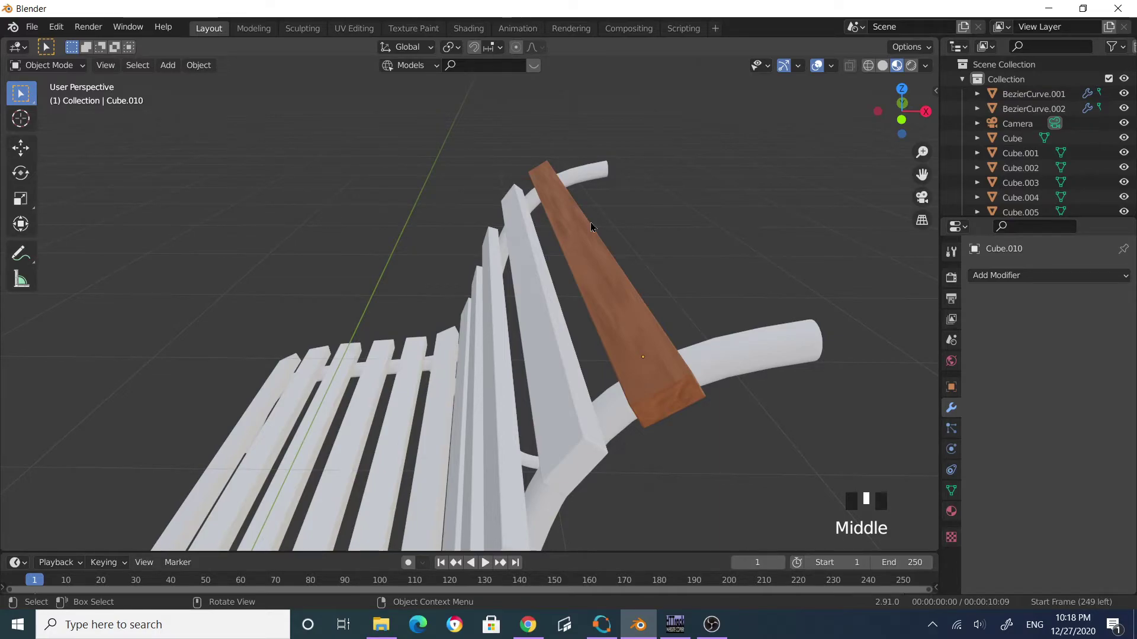
middle_click_drag(592, 227, 659, 264)
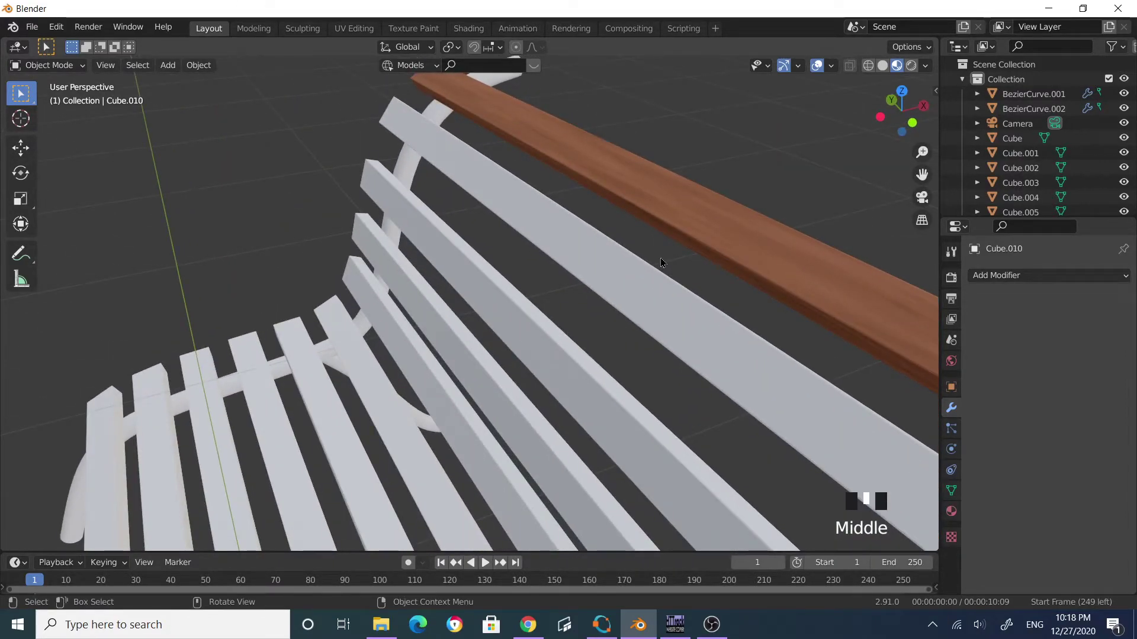
Rearrange the top slat's shader nodes in the Shading workspace, leaving a wide gap between the Mix Shader and the Material Output.
left_click(672, 221)
left_click(468, 27)
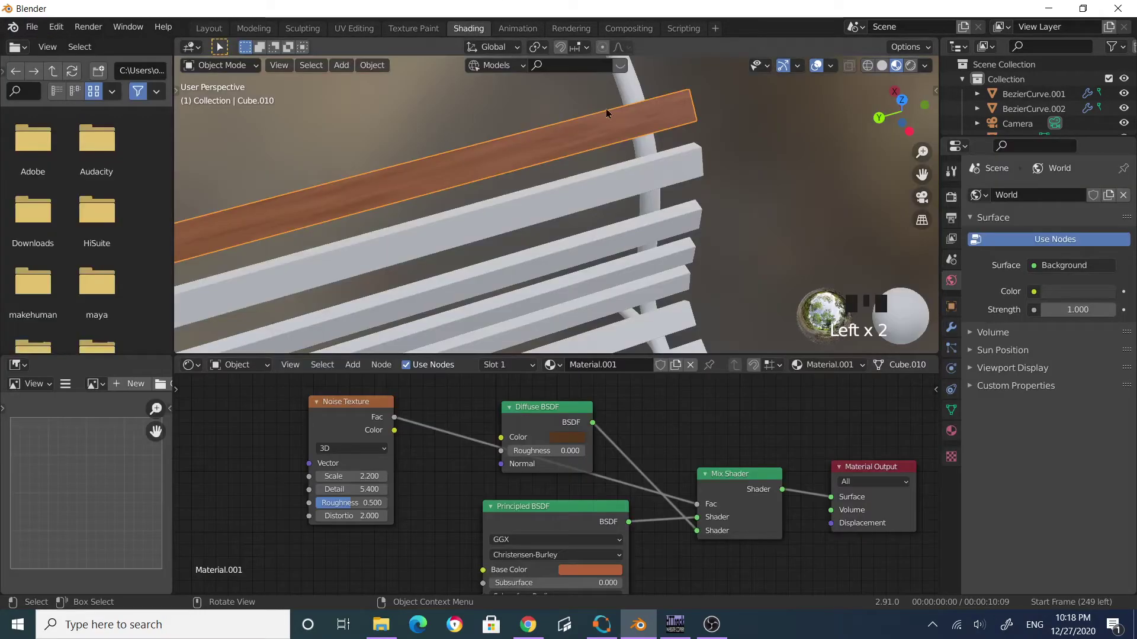
scroll(655, 411, "down", 3)
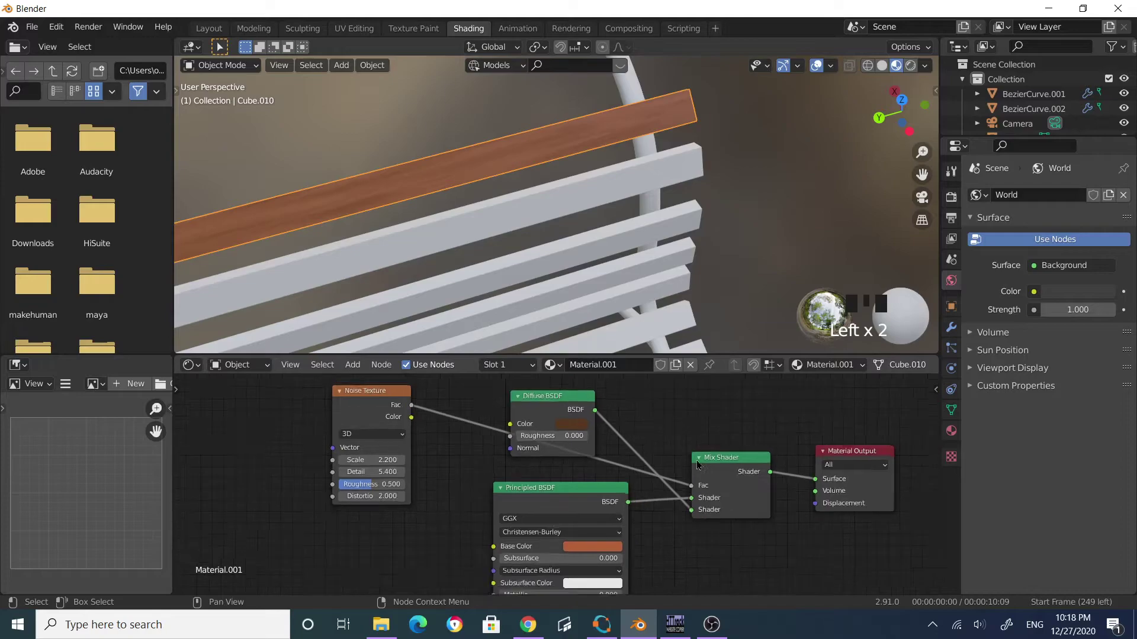
scroll(609, 510, "right", 5, "ctrl")
left_click_drag(654, 462, 780, 453)
left_click_drag(389, 427, 529, 575)
left_click_drag(537, 476, 597, 473)
middle_click_drag(689, 492, 579, 530)
left_click_drag(653, 491, 809, 477)
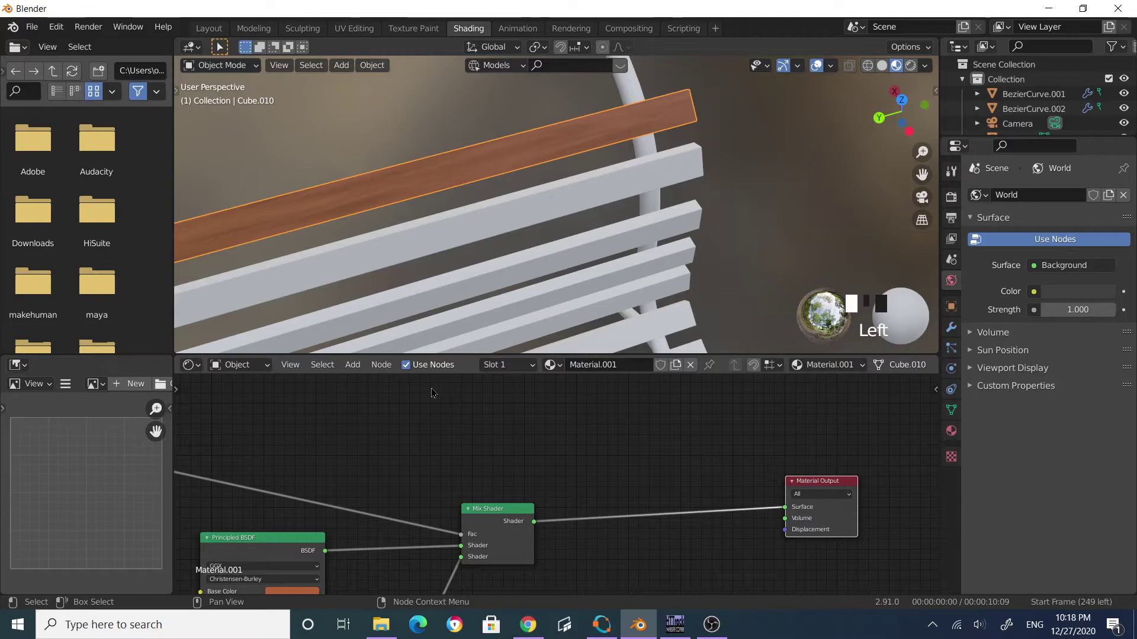
Insert a second Mix Shader on the link between the existing Mix Shader and the Material Output.
left_click(352, 365)
left_click(373, 384)
type("mix")
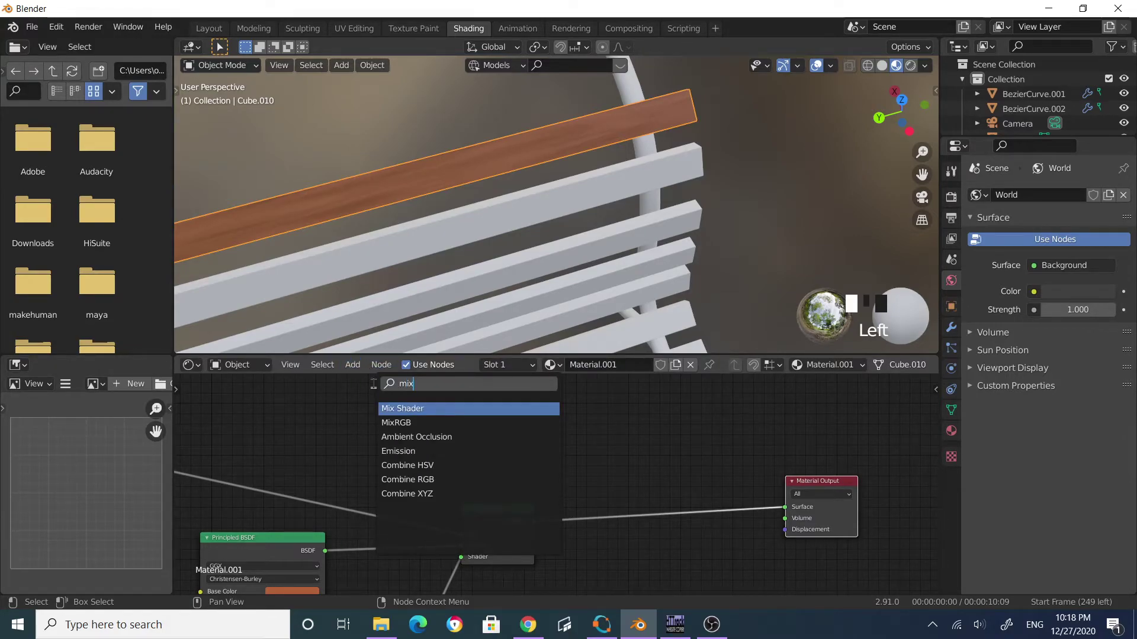
key("Return")
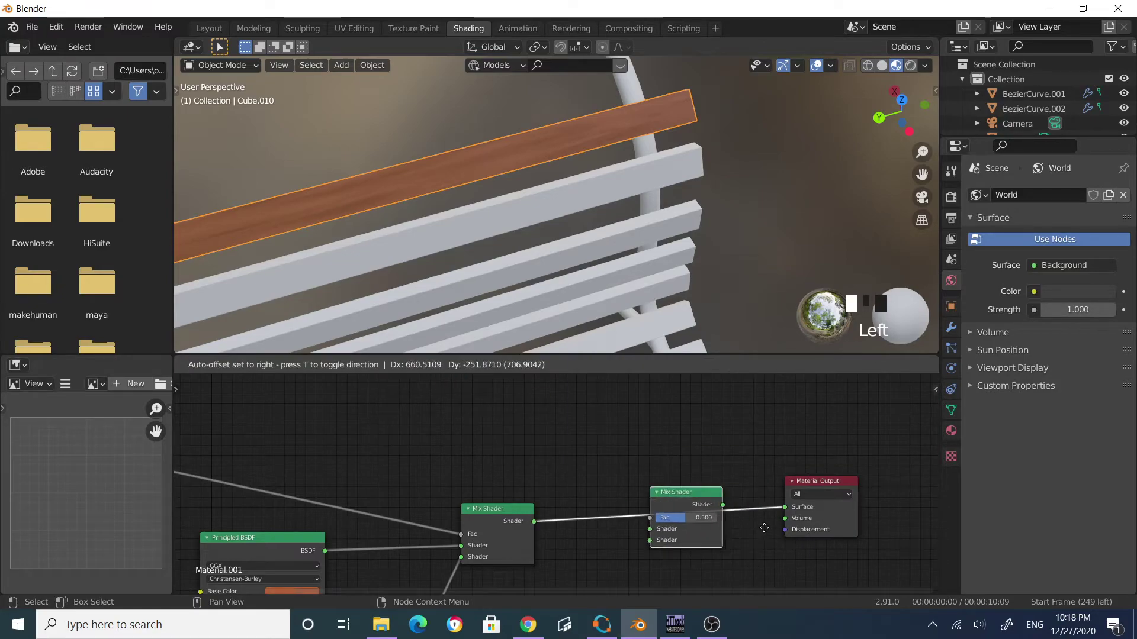
left_click(764, 527)
Add another Diffuse BSDF above the Mix Shaders and set its color to green with hue 0.358 and value 0.436.
left_click(352, 365)
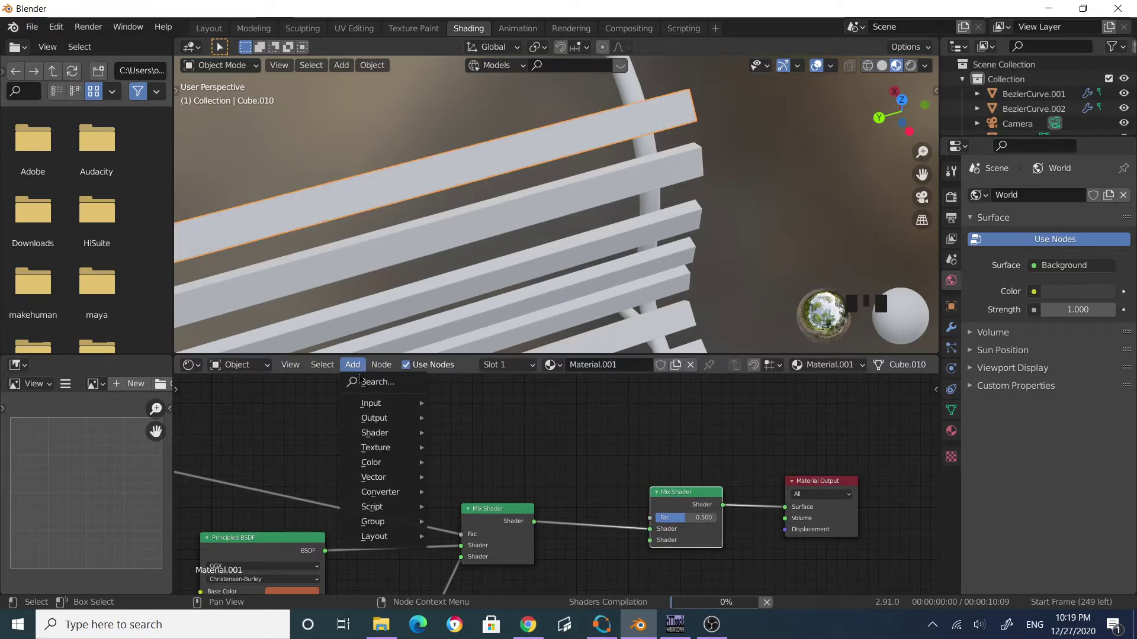
left_click(369, 381)
type("diff")
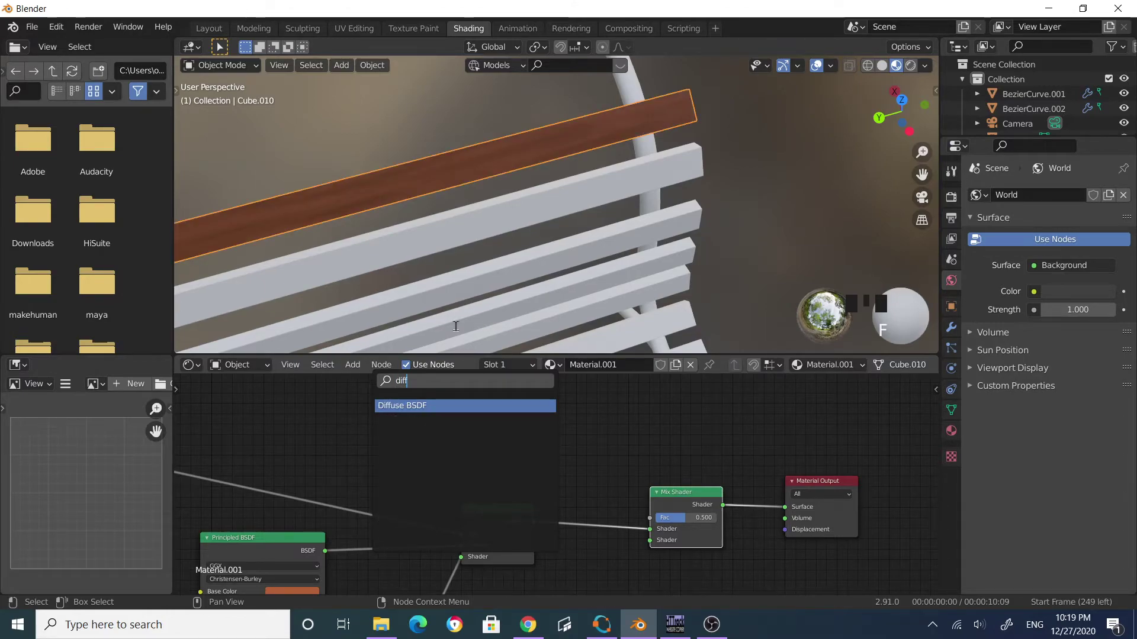
left_click(412, 405)
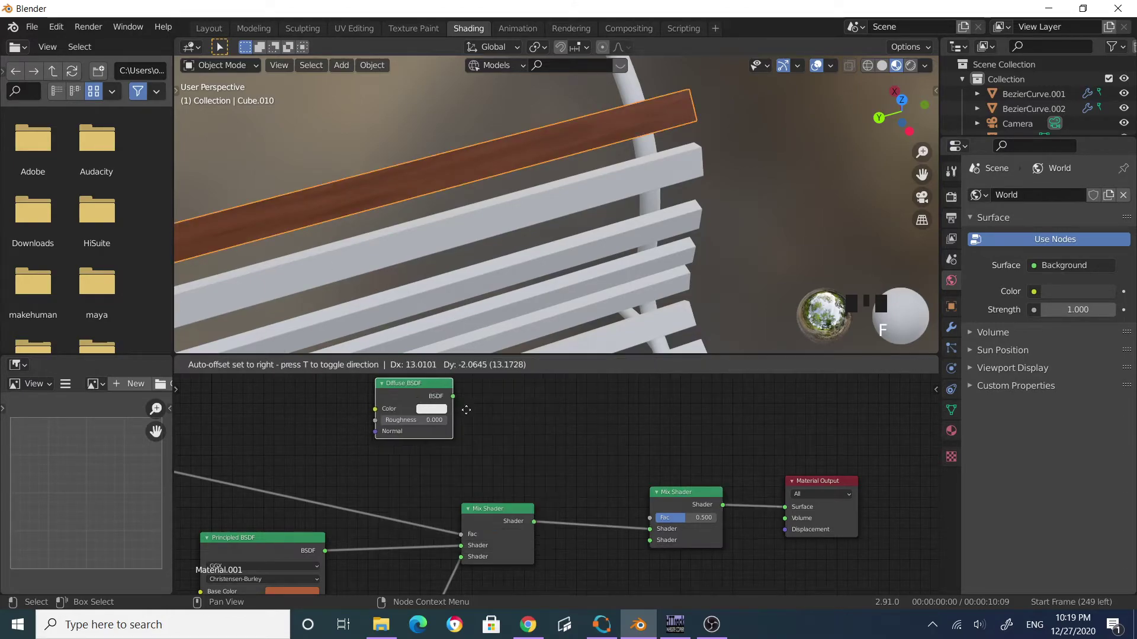
left_click(570, 415)
left_click(573, 421)
left_click_drag(583, 328, 578, 315)
left_click_drag(643, 279, 642, 315)
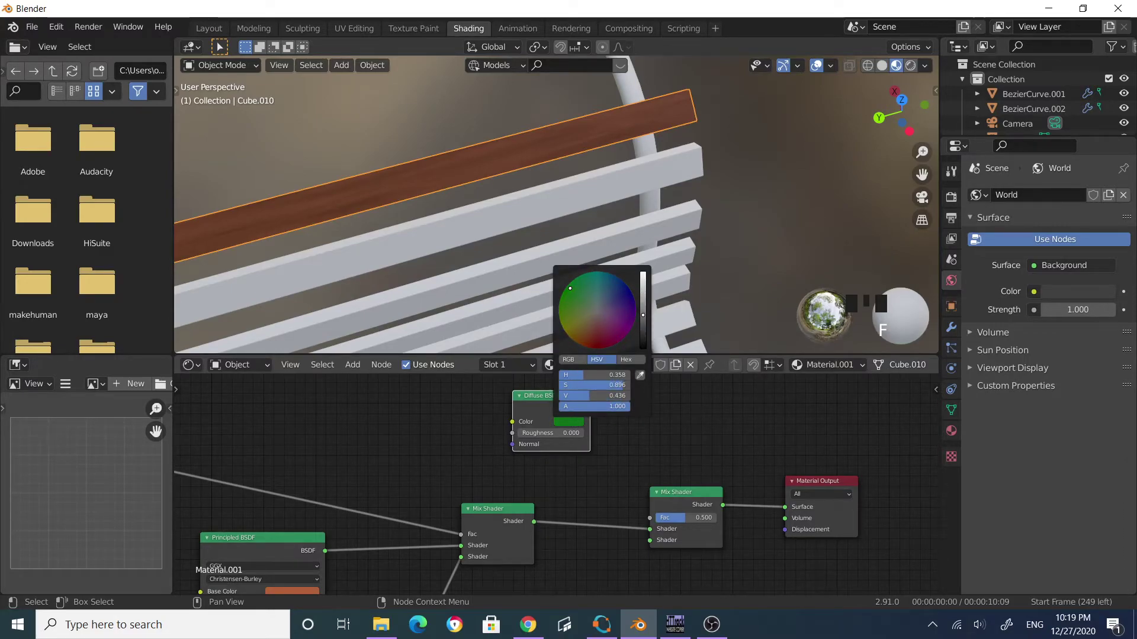
Connect the green Diffuse BSDF to the new Mix Shader's second shader input and move that Mix Shader up.
left_click_drag(557, 399, 649, 544)
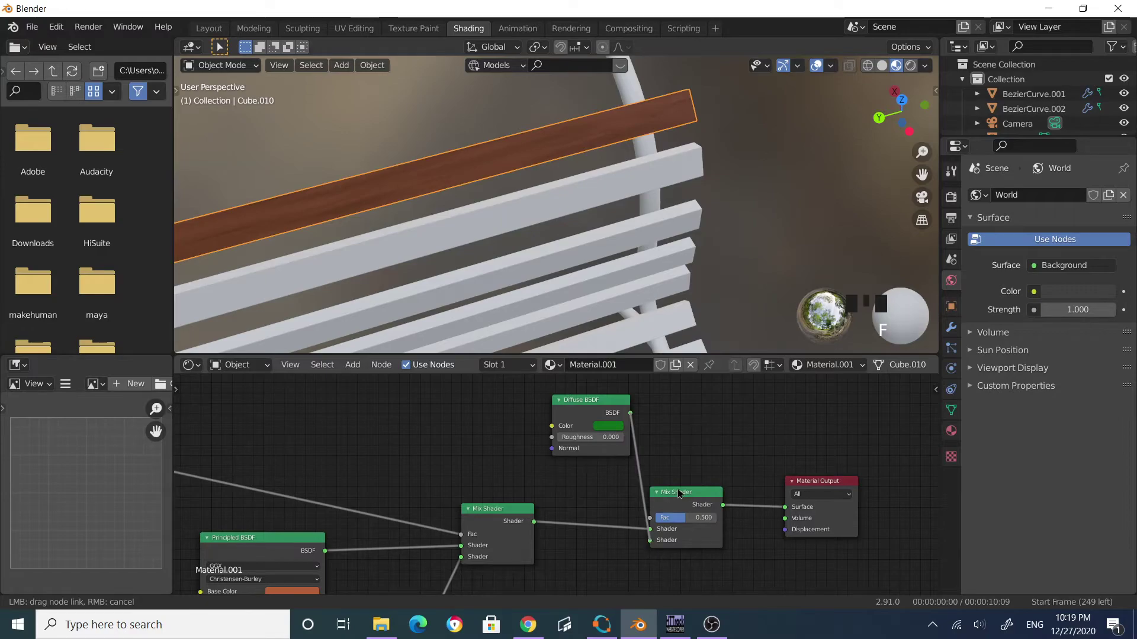
left_click_drag(675, 499, 676, 497)
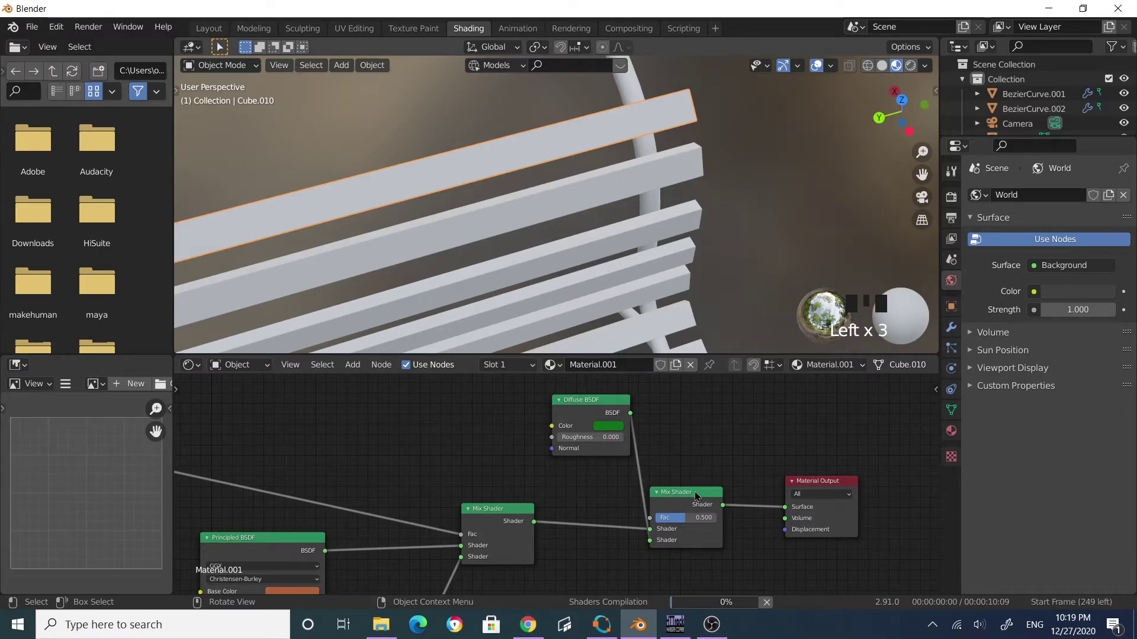
left_click_drag(705, 494, 731, 443)
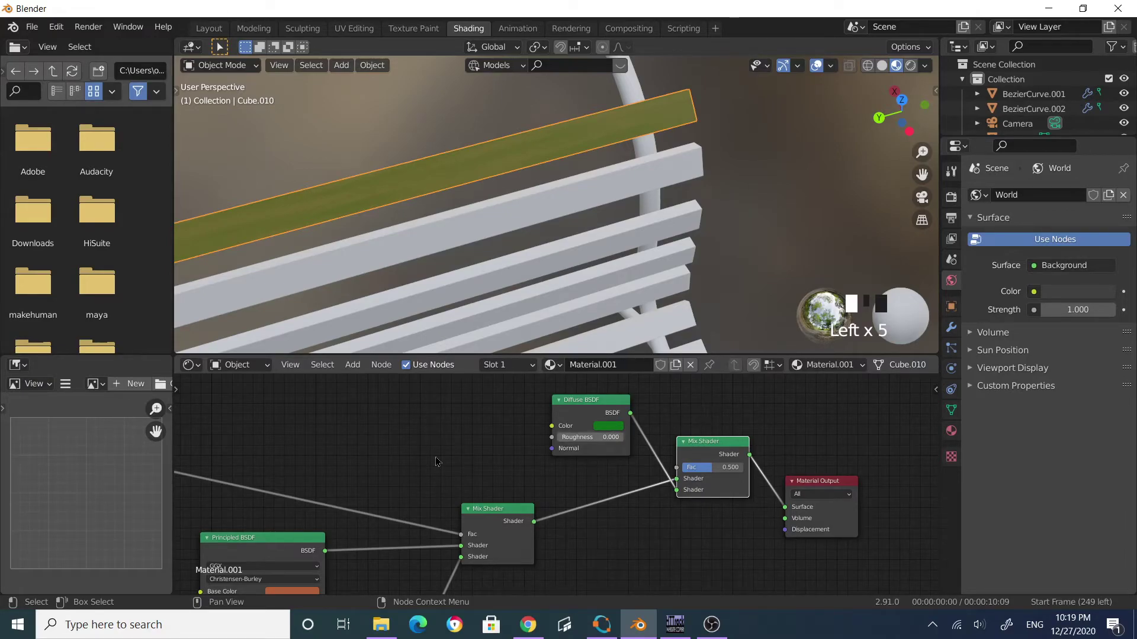
Add a second Noise Texture node to the left of the green Diffuse BSDF.
left_click(352, 365)
left_click(370, 387)
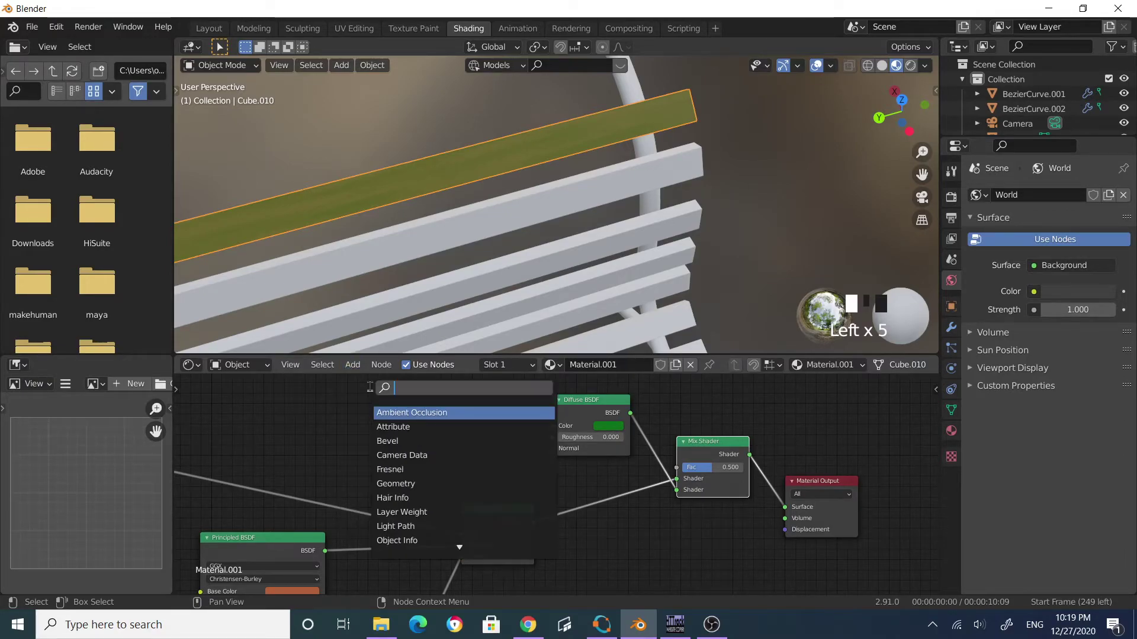
type("n")
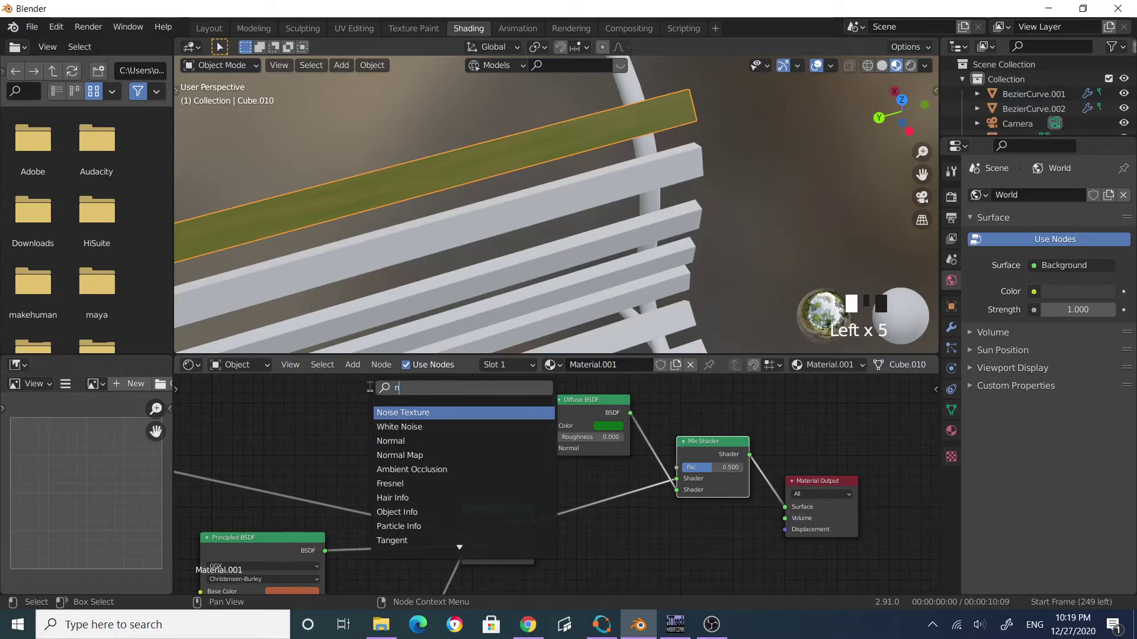
left_click(417, 413)
left_click(436, 422)
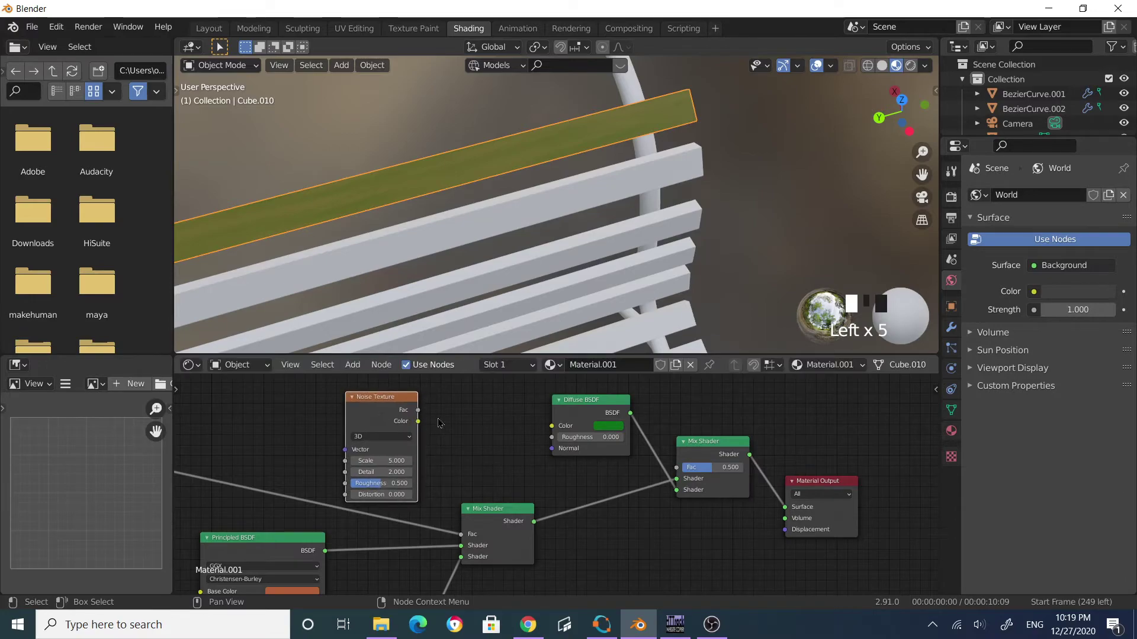
Connect the new Noise Texture's Fac output to the second Mix Shader's Fac input and move the green Diffuse BSDF up clear of the link.
left_click_drag(418, 414, 677, 468)
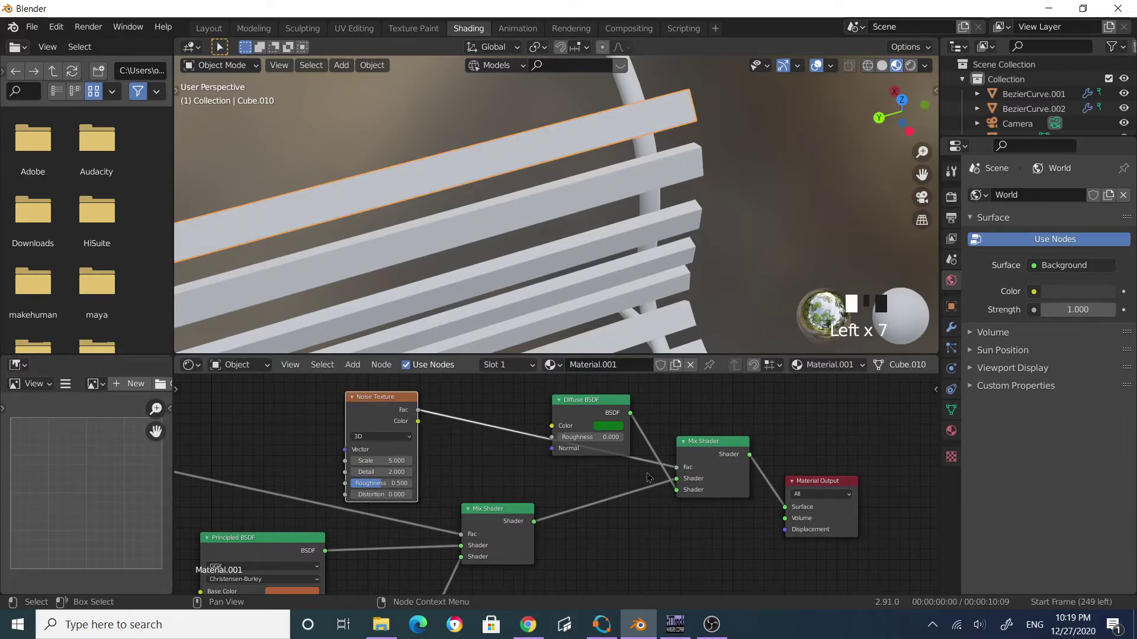
scroll(395, 442, "up", 2)
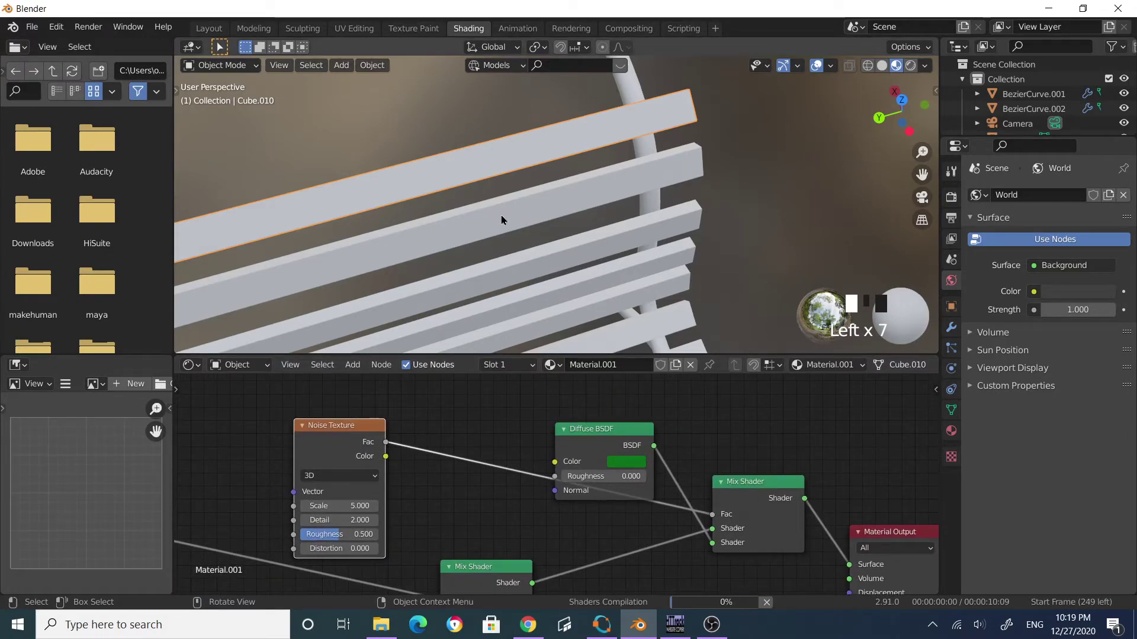
left_click(604, 429)
key("g")
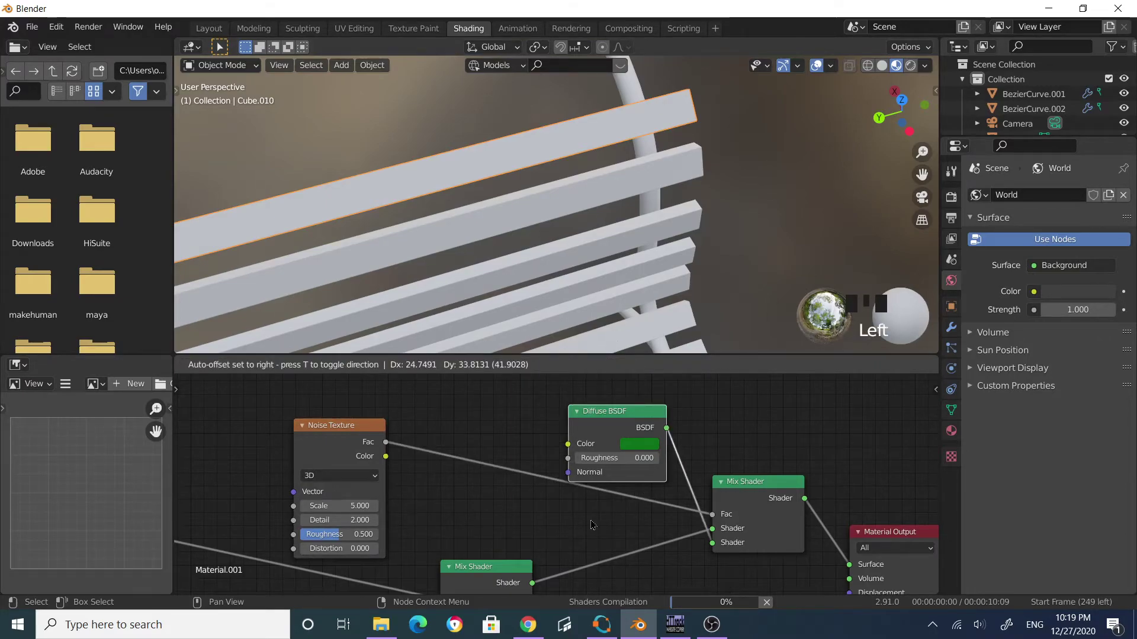
left_click(633, 371)
scroll(479, 153, "up", 2)
scroll(483, 153, "up", 2)
middle_click_drag(510, 153, 516, 178)
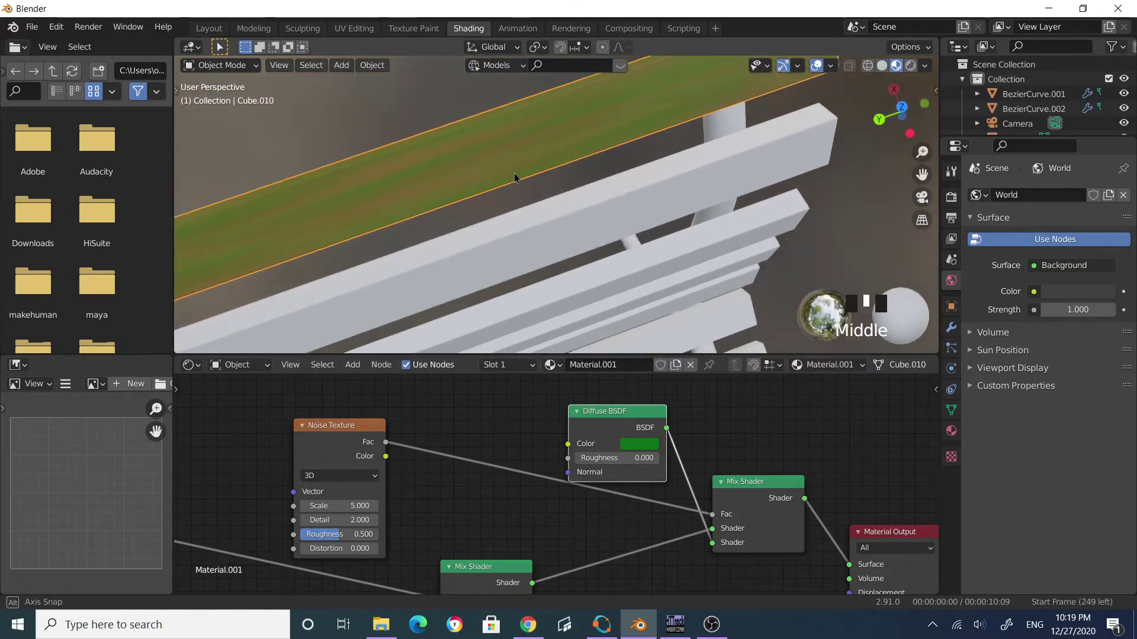
Set the new Noise Texture's scale to 41 and its detail to 16.
left_click_drag(331, 506, 361, 506)
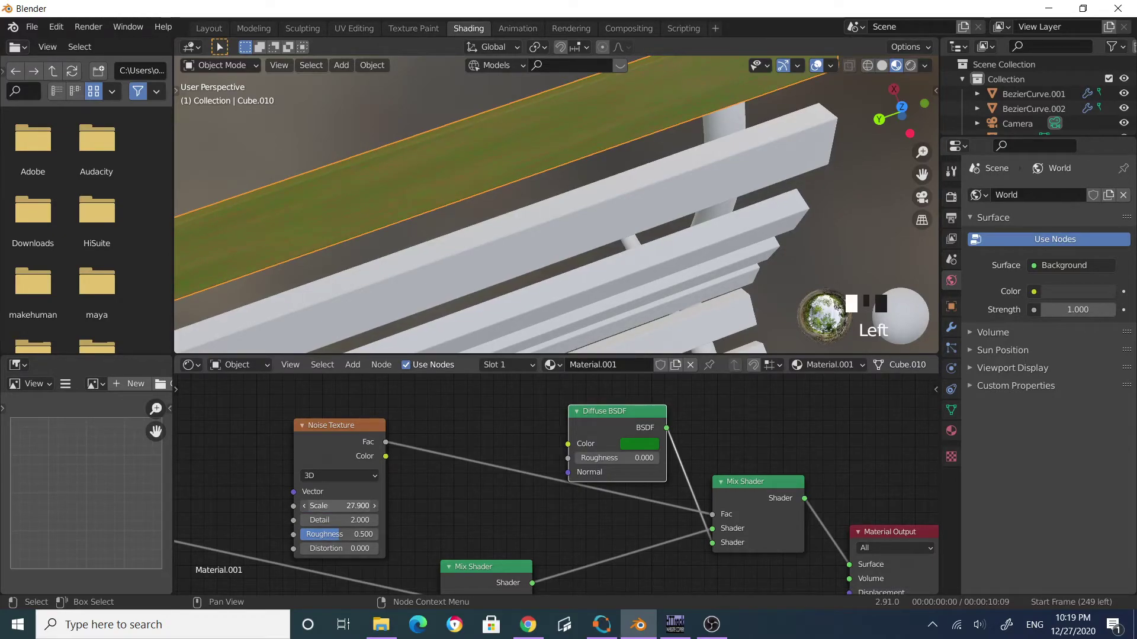
left_click_drag(355, 506, 349, 506)
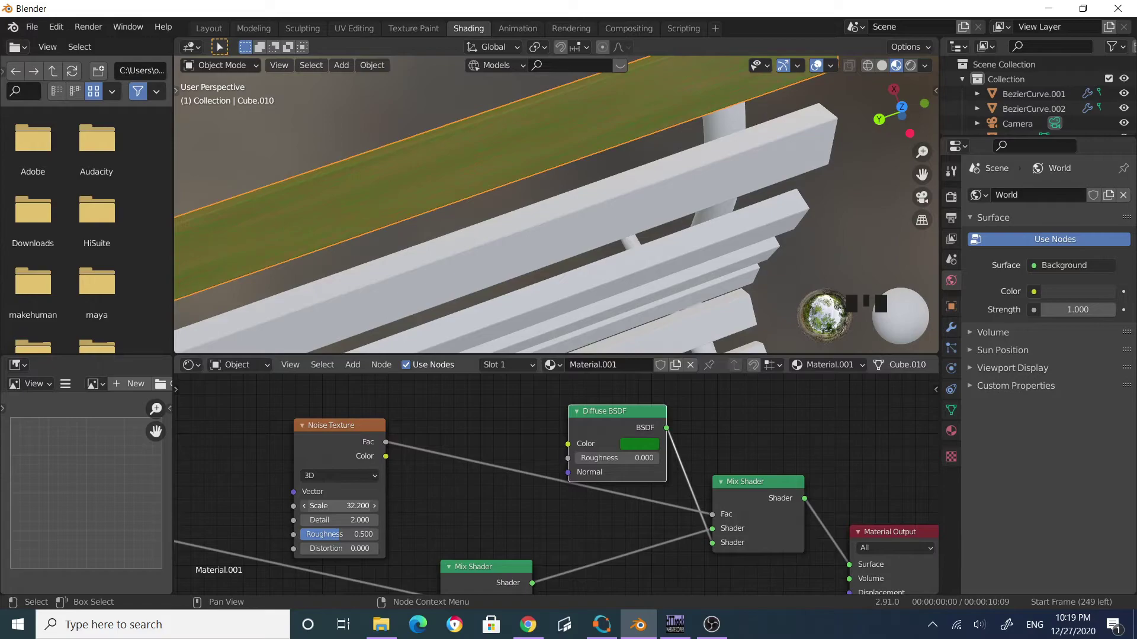
mouse_move(340, 520)
left_mouse_down()
mouse_move(323, 520)
mouse_move(361, 520)
left_mouse_up()
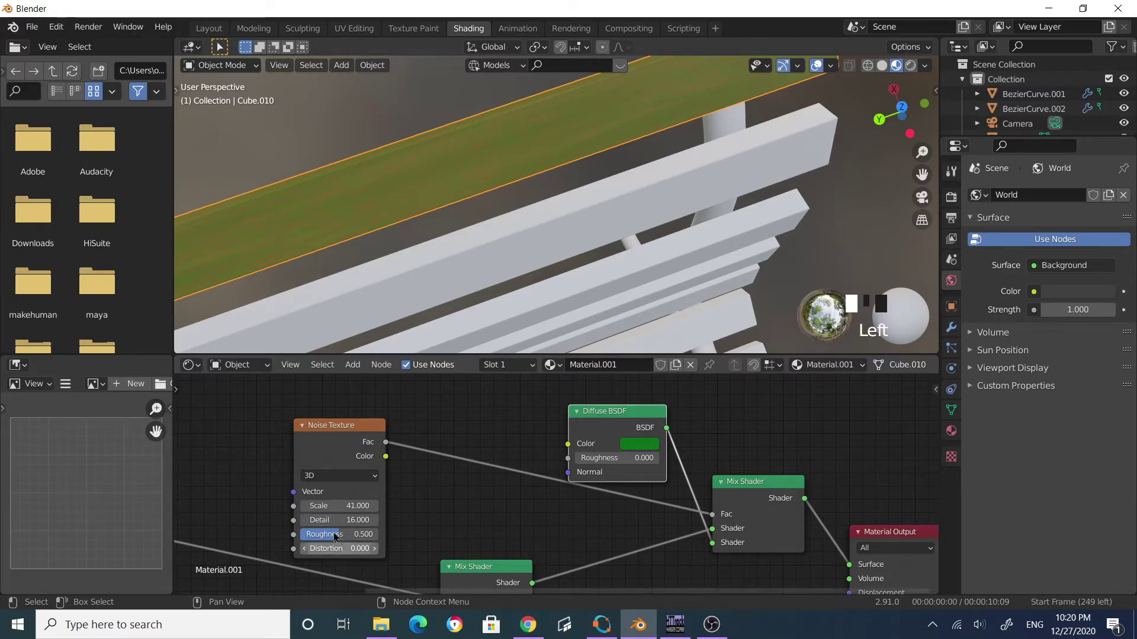
scroll(499, 172, "down", 2)
middle_click_drag(499, 172, 535, 159)
scroll(647, 186, "up", 2)
middle_click_drag(647, 186, 649, 200)
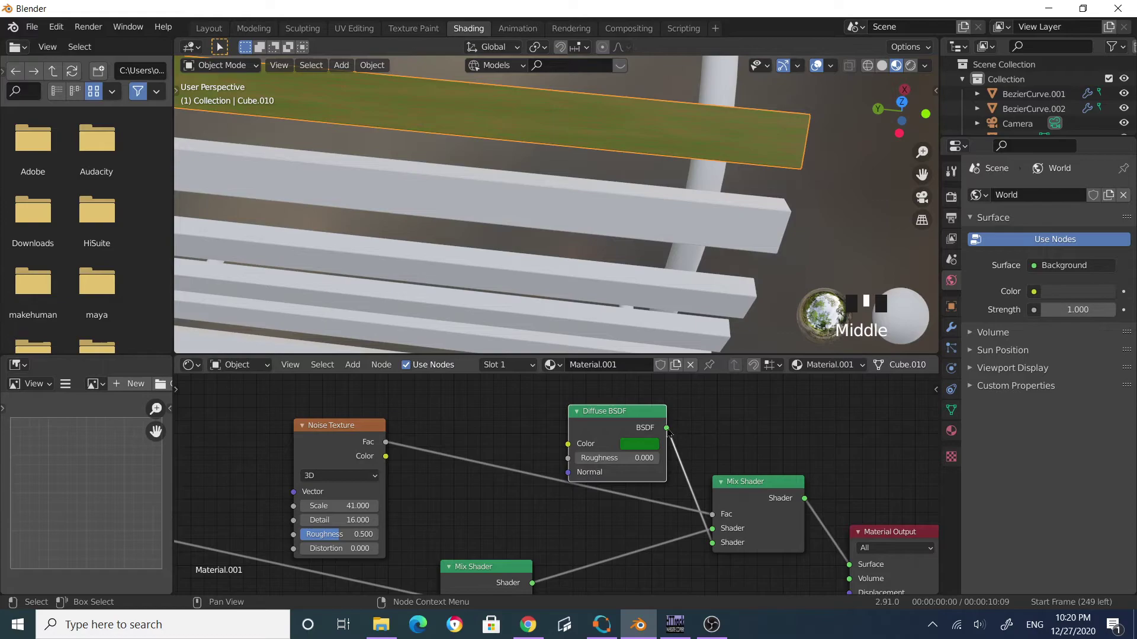
Move the second Mix Shader beneath the green Diffuse BSDF and shift the Noise Texture further away to make room between them.
left_click_drag(745, 477, 592, 497)
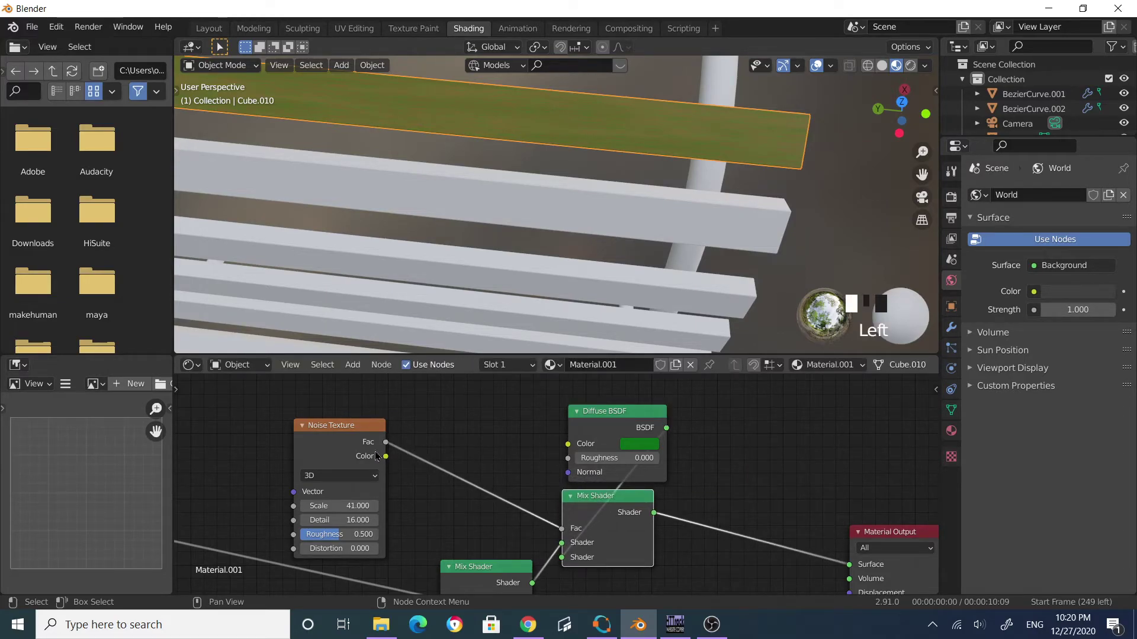
left_click_drag(349, 428, 274, 412)
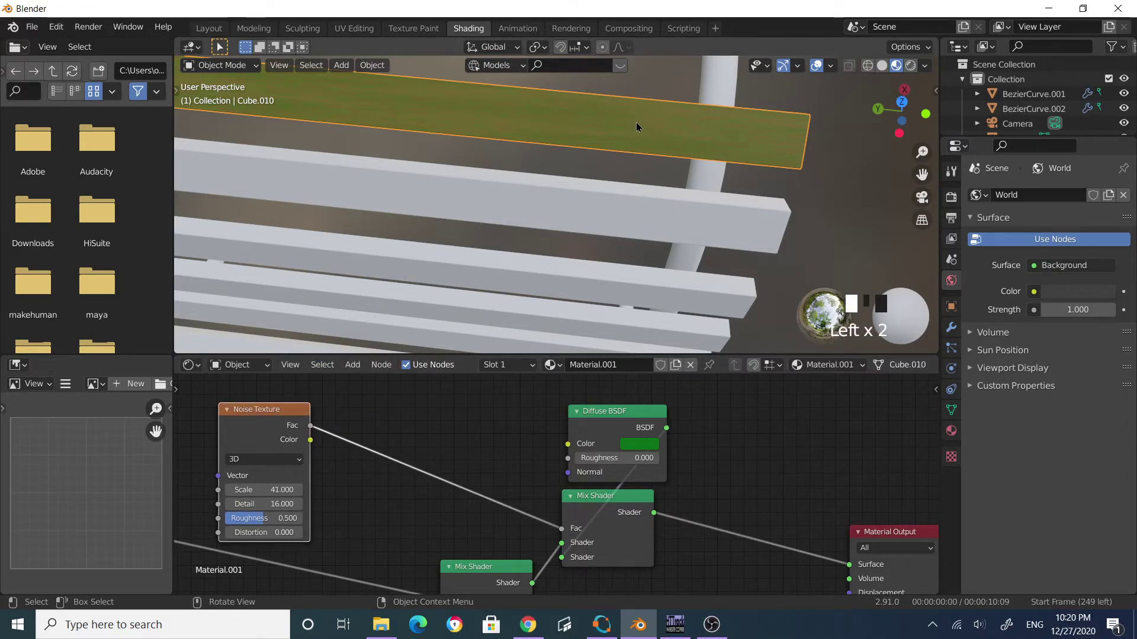
scroll(637, 121, "down", 1)
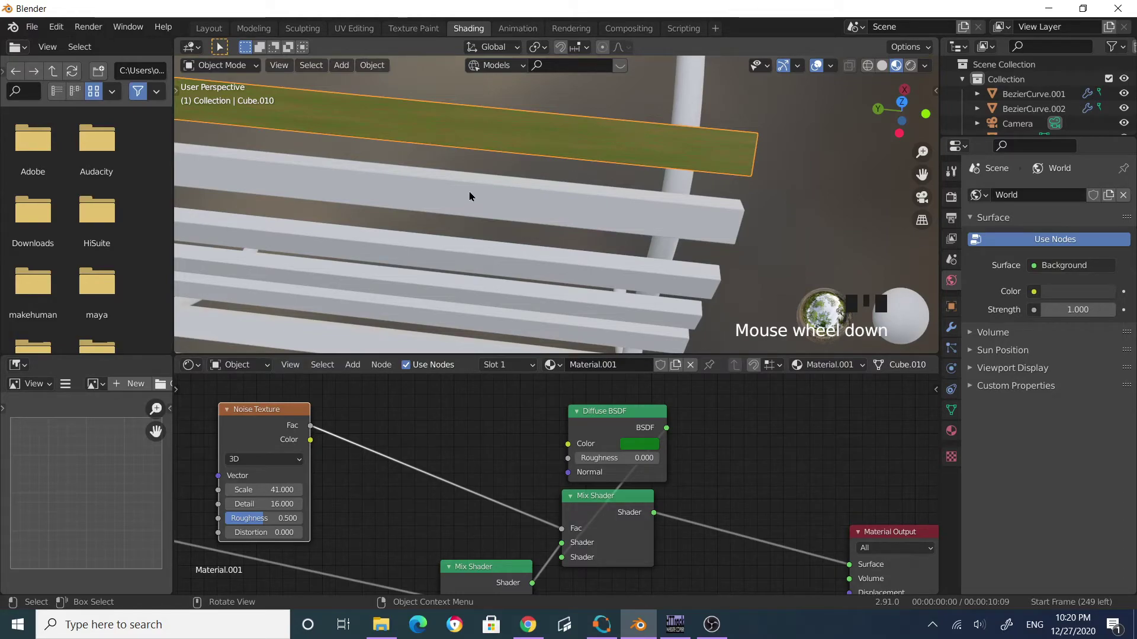
Insert a ColorRamp node on the link between the Noise Texture's Fac output and the Mix Shader's Fac input.
left_click(352, 365)
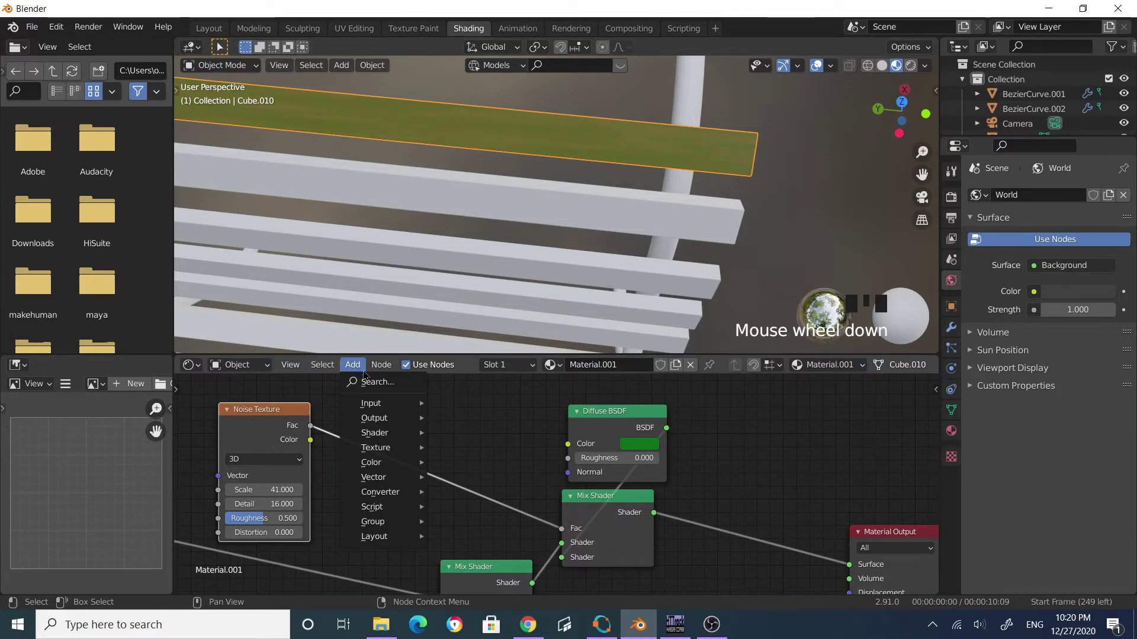
left_click(371, 382)
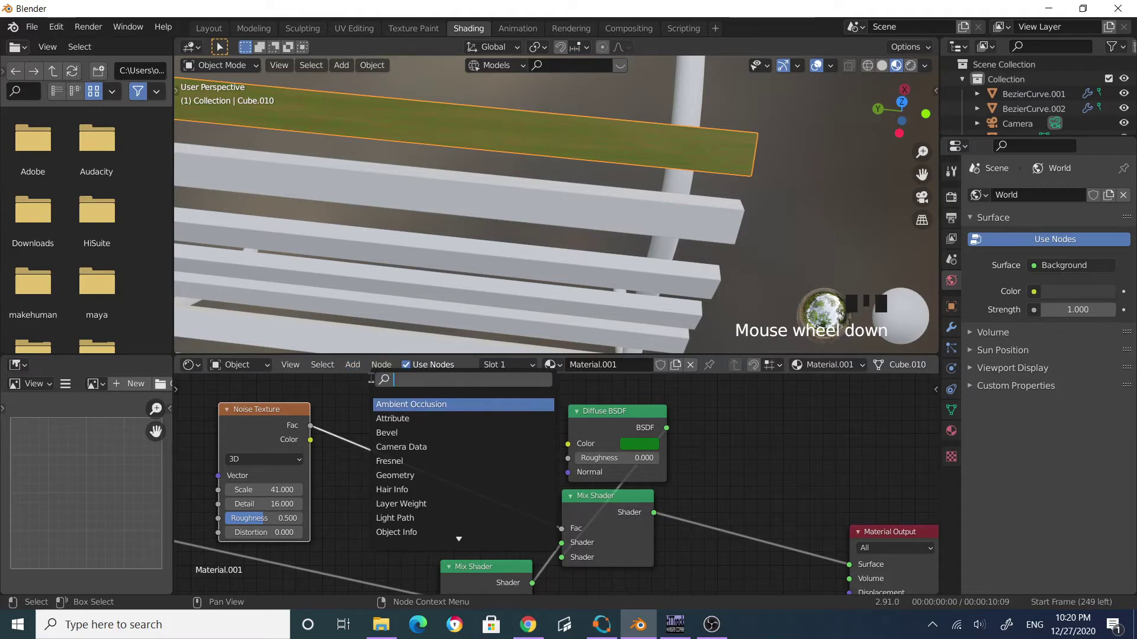
type("ram")
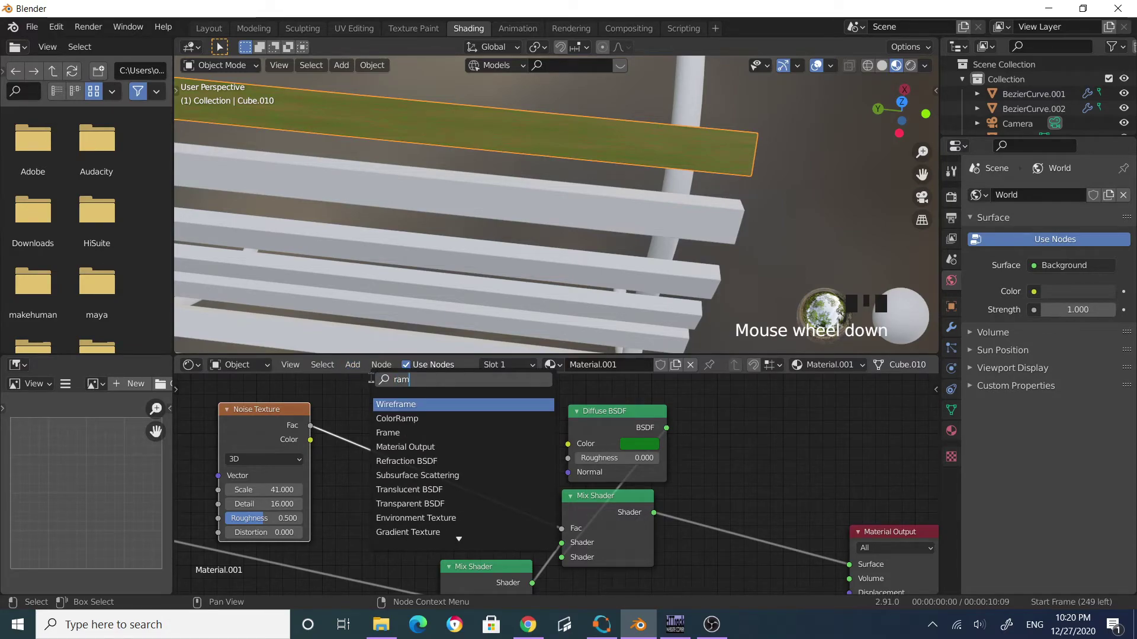
left_click(433, 418)
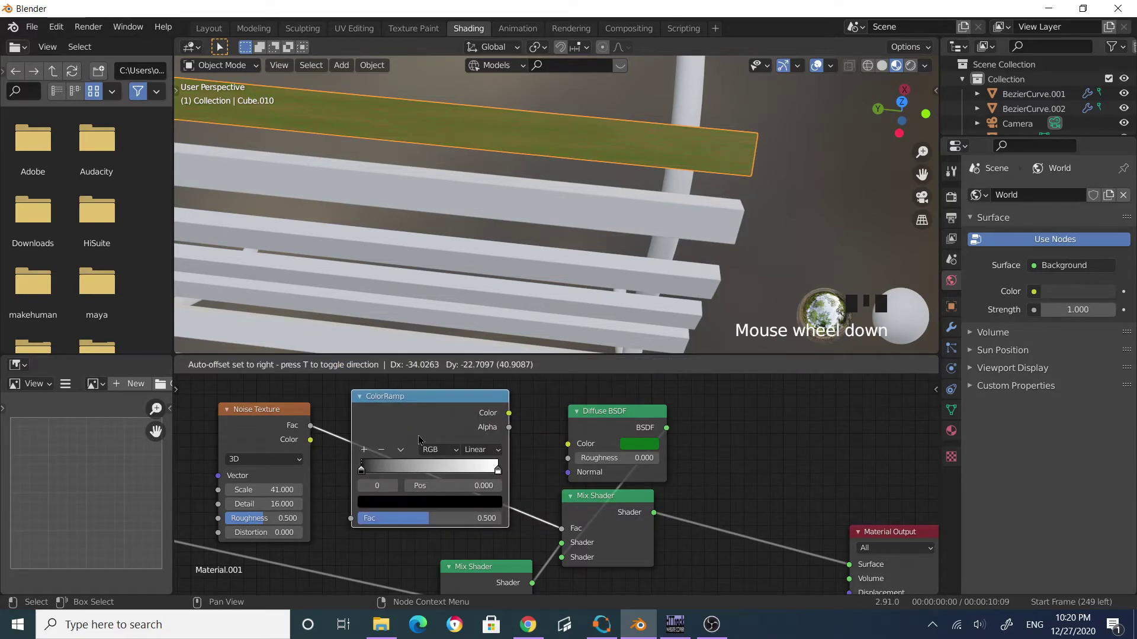
left_click(441, 443)
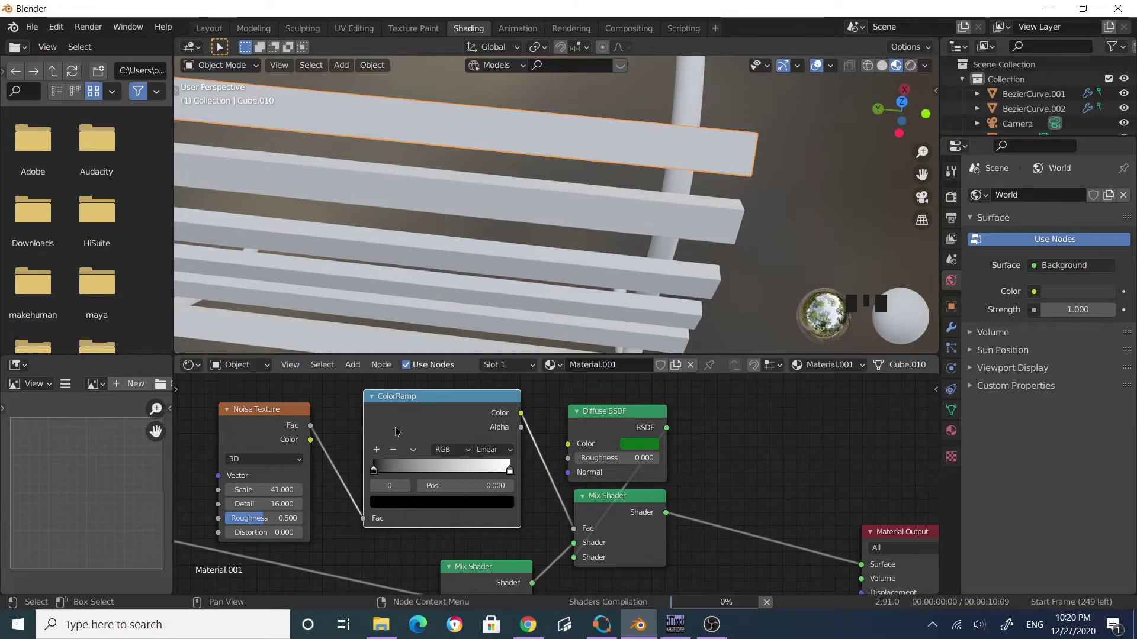
Move the ColorRamp's black stop toward the middle and its white stop to position 0.620.
middle_click_drag(612, 154, 639, 98)
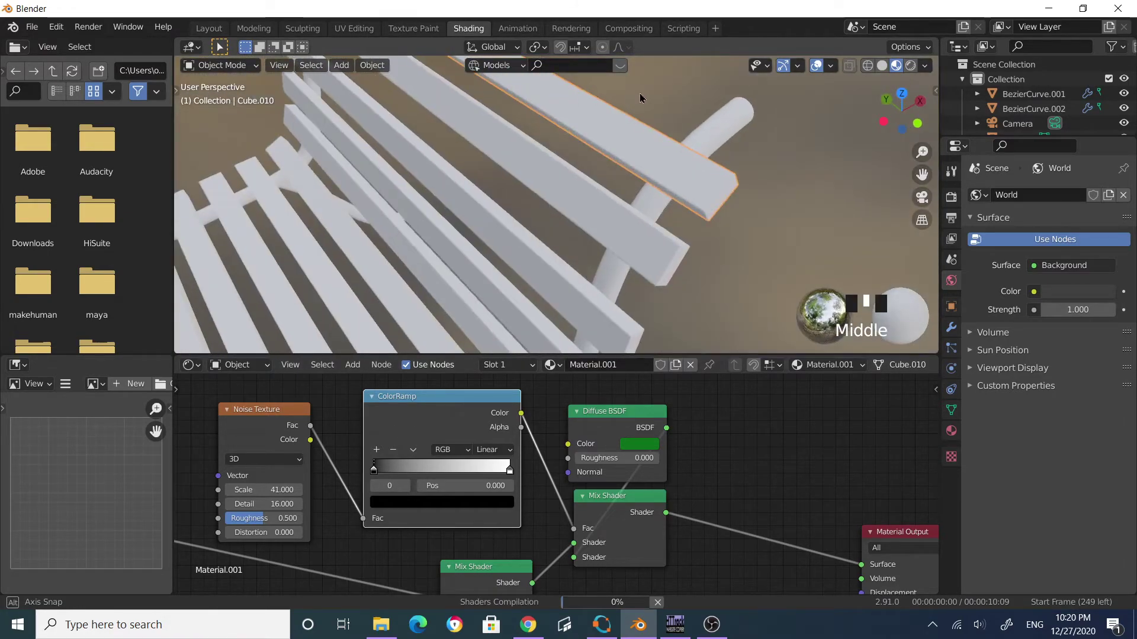
middle_click_drag(644, 158, 644, 159)
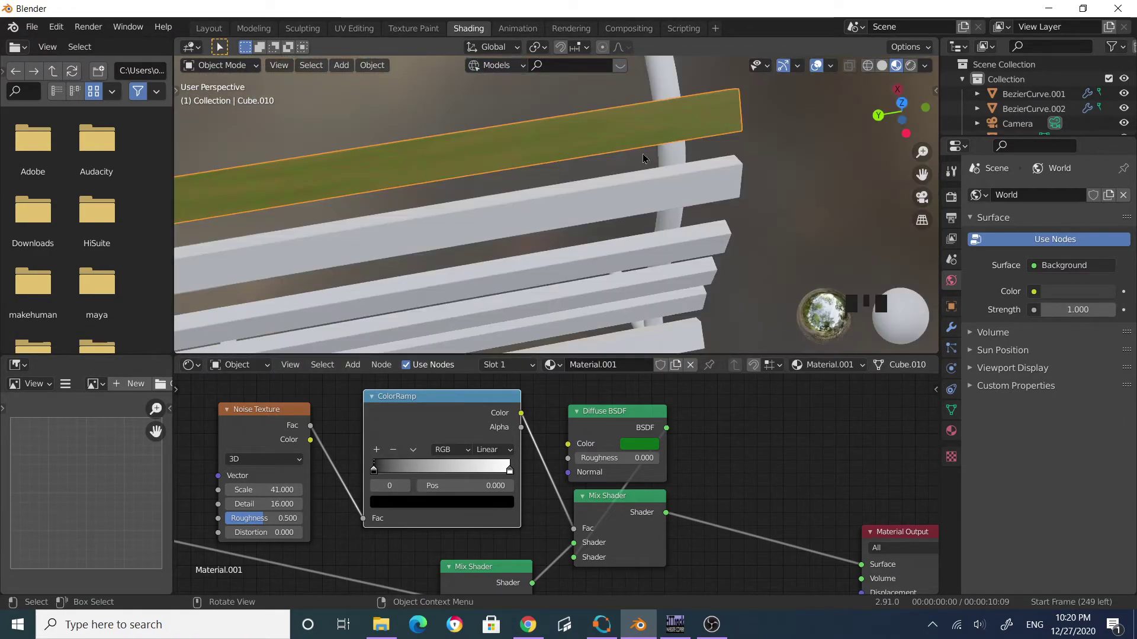
scroll(572, 162, "up", 4)
middle_click_drag(575, 207, 589, 223)
scroll(588, 223, "up", 2)
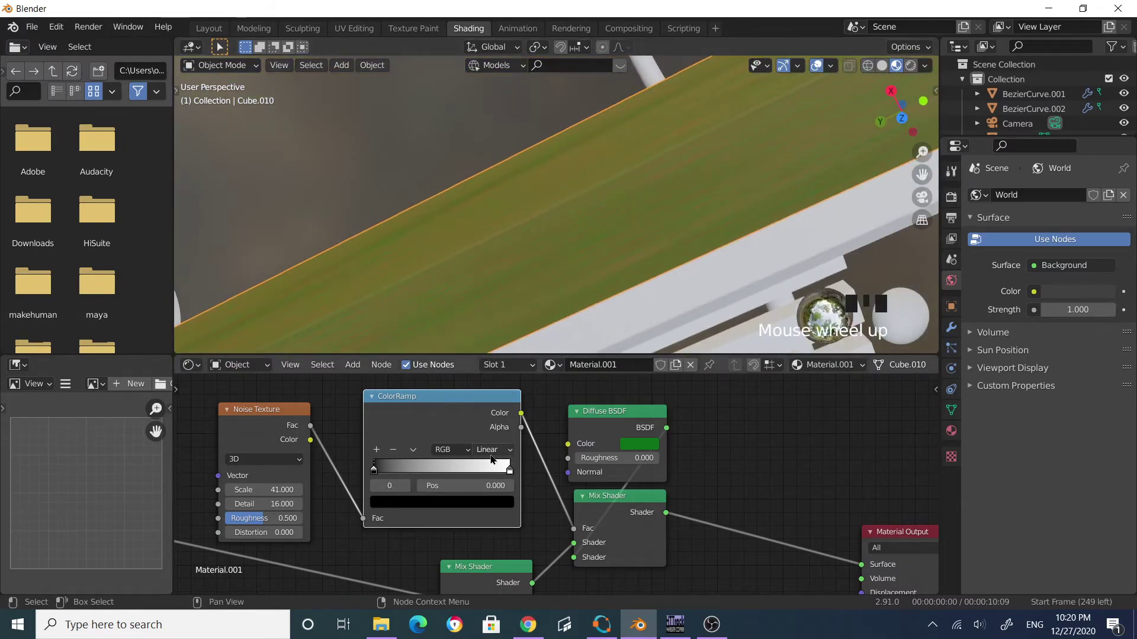
left_click_drag(376, 474, 433, 472)
left_click(504, 472)
left_click_drag(504, 472, 447, 478)
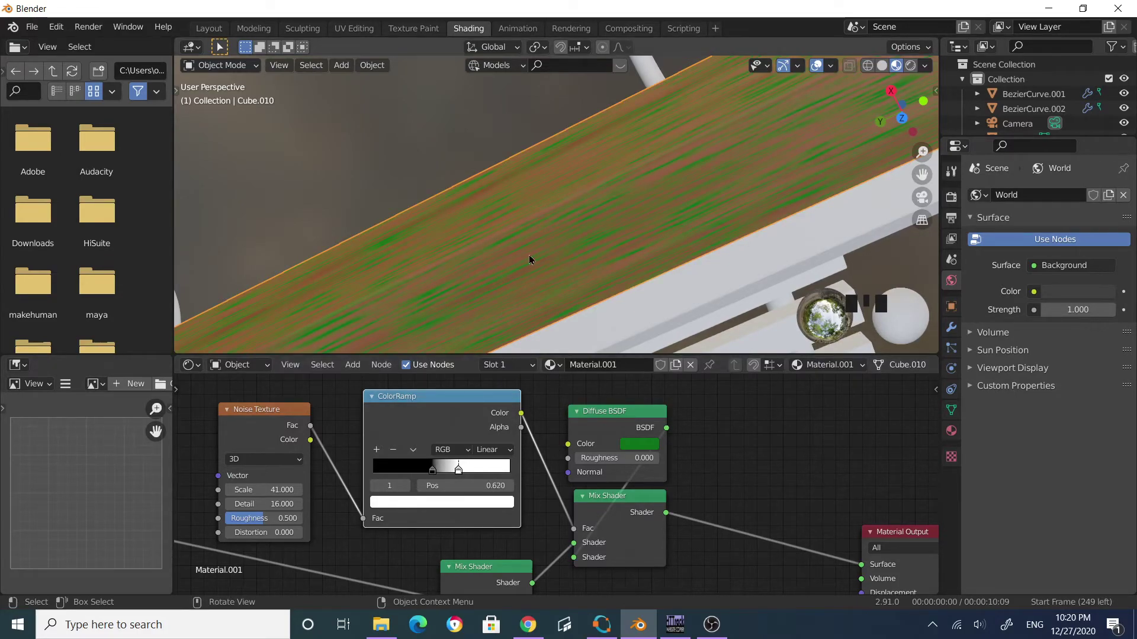
Set the green tint's Noise Texture to scale 48.9 and detail 0.
middle_click_drag(533, 256, 508, 229)
left_click_drag(278, 496, 234, 504)
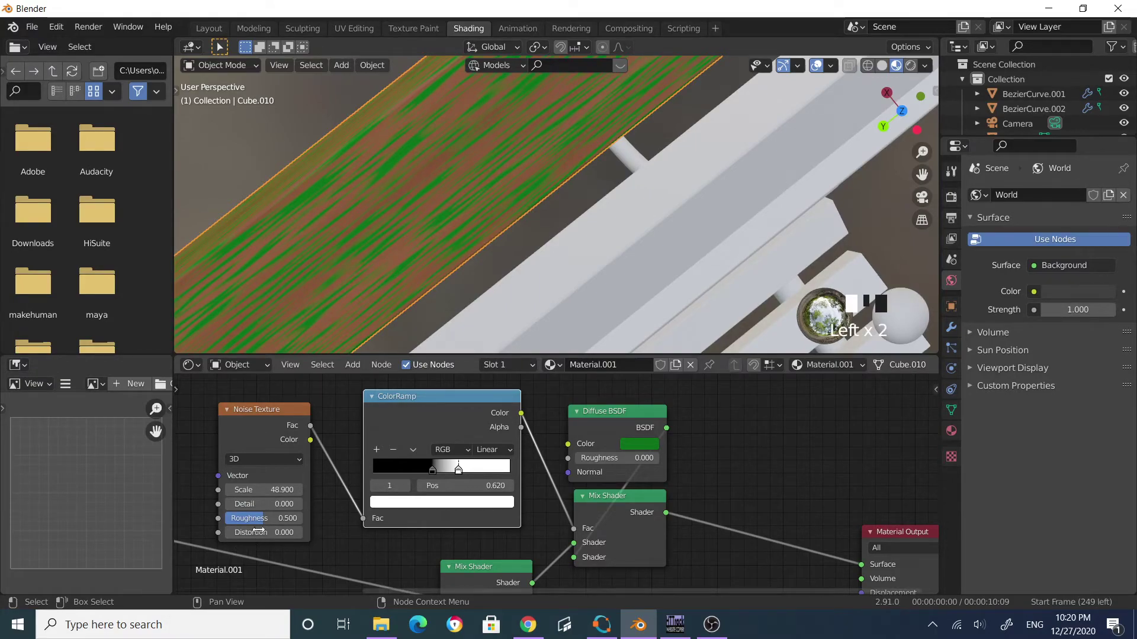
mouse_move(266, 532)
left_mouse_down()
mouse_move(237, 532)
mouse_move(265, 532)
left_mouse_up()
Bring the ColorRamp's stops close together with the white one at 0.572, and set the Noise Texture's scale to -6.2.
left_click_drag(432, 471, 479, 475)
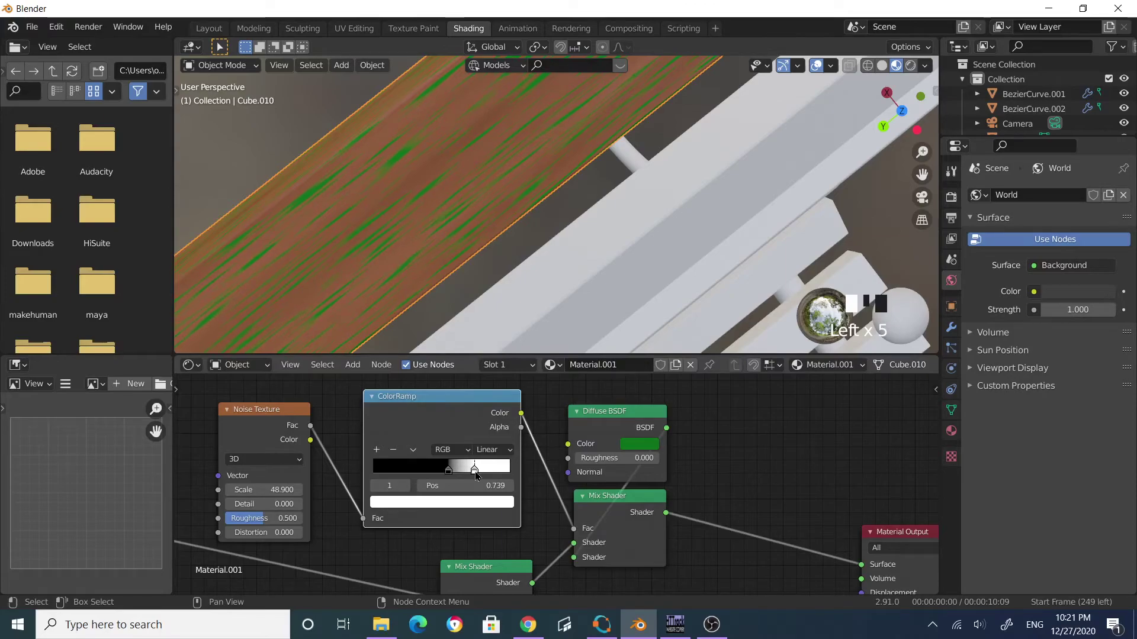
scroll(560, 219, "up", 5)
middle_click_drag(561, 219, 419, 203)
scroll(424, 208, "up", 5)
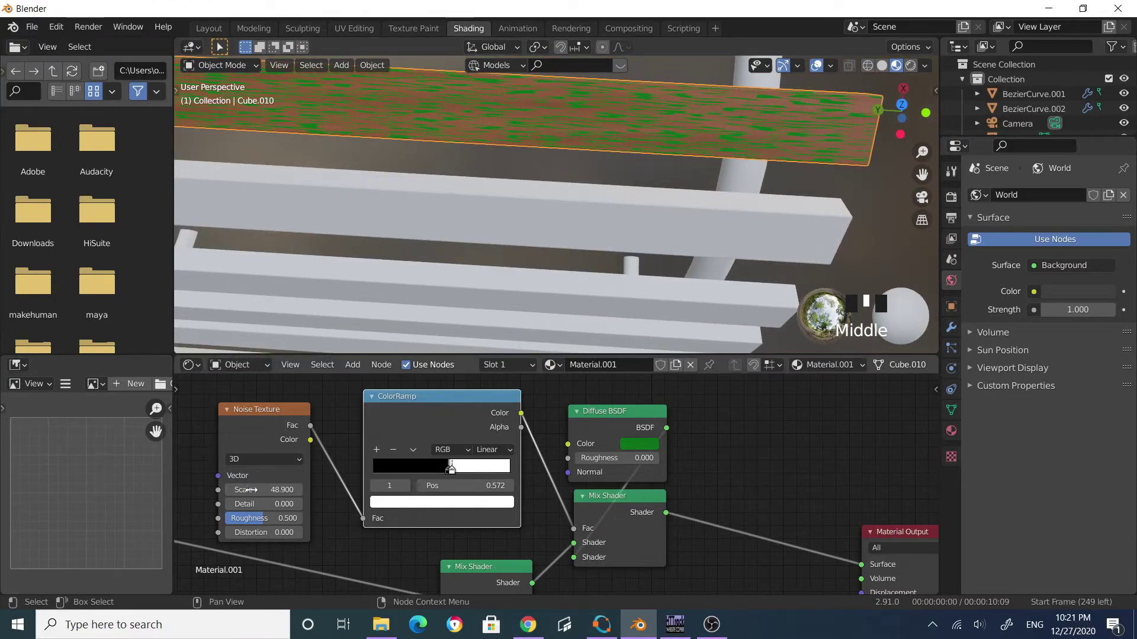
left_click_drag(268, 493, 189, 493)
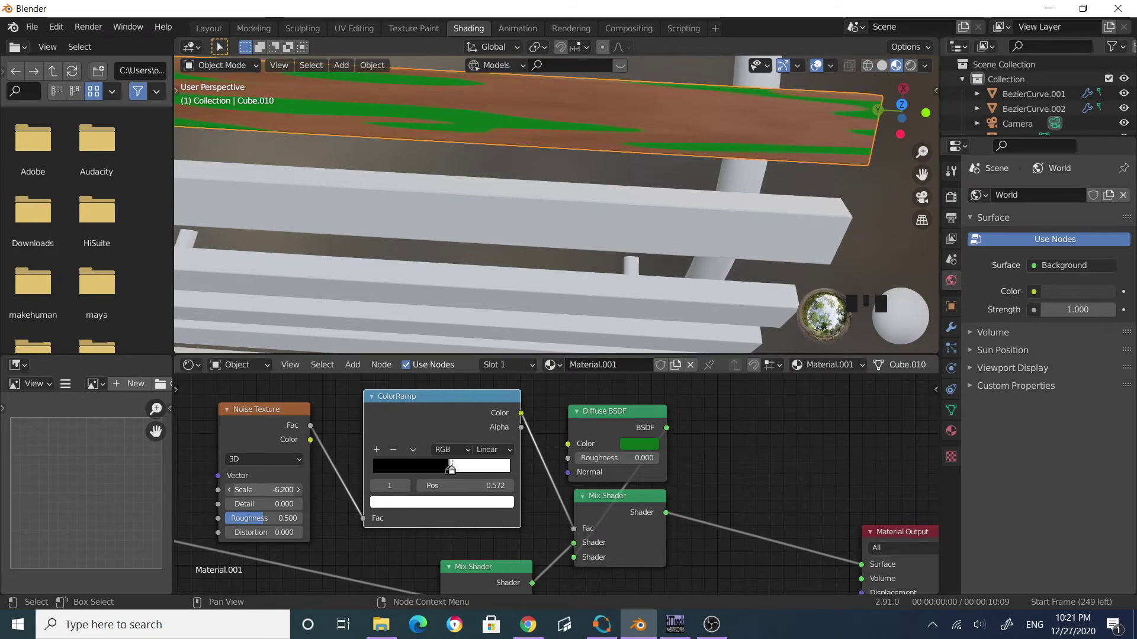
Move the ColorRamp's white stop to position 1.000 and set the ramp's interpolation to Ease.
left_click_drag(449, 470, 538, 477)
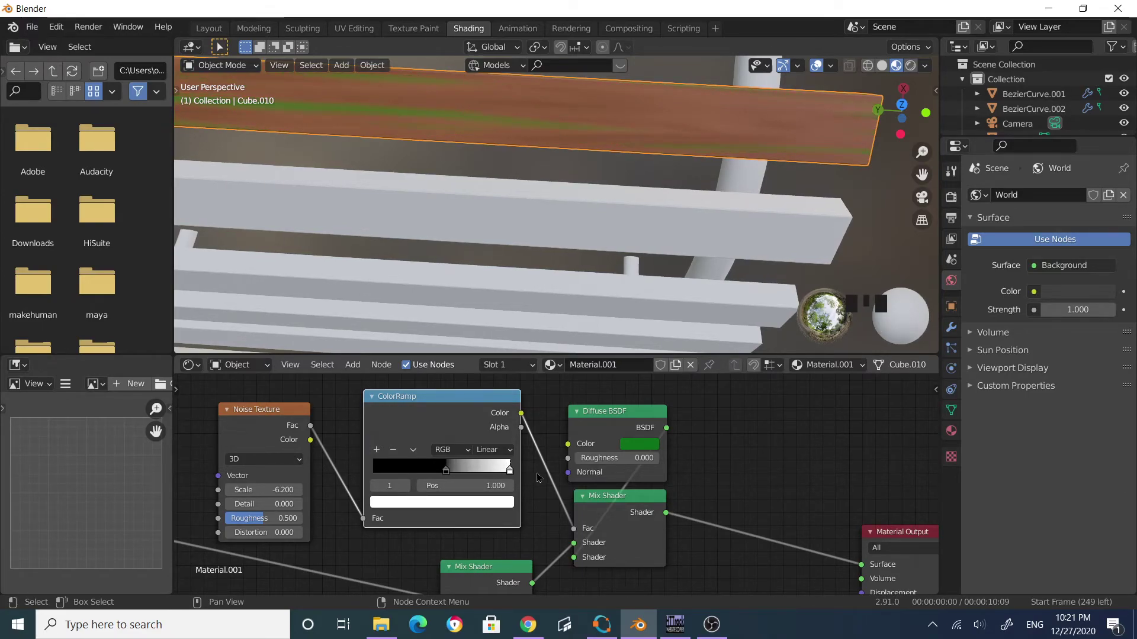
left_click(504, 451)
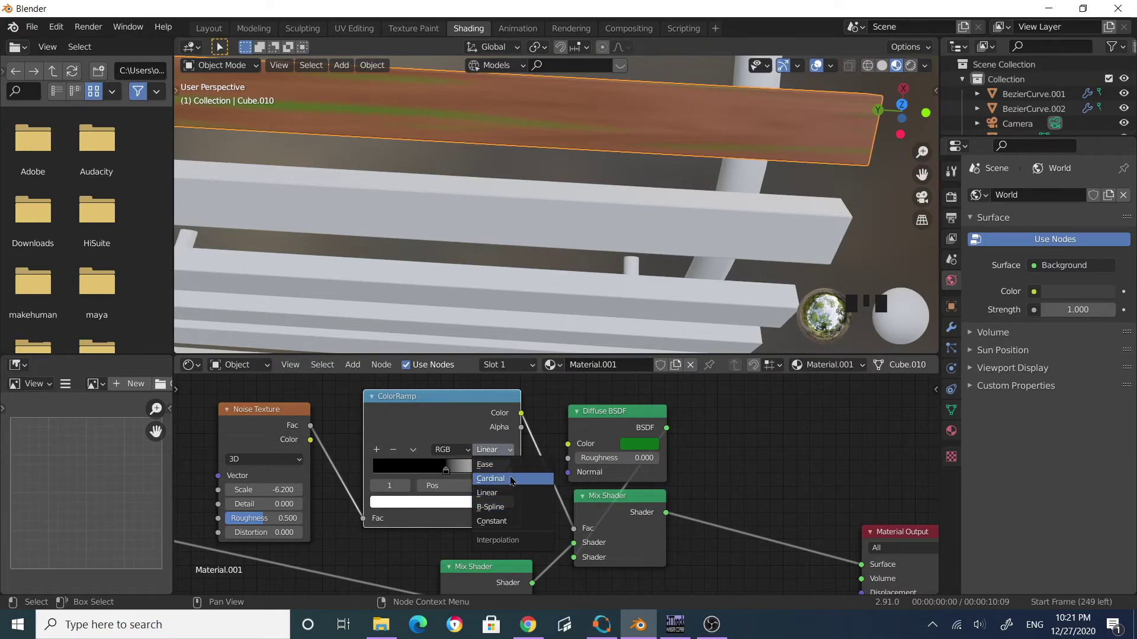
left_click(486, 465)
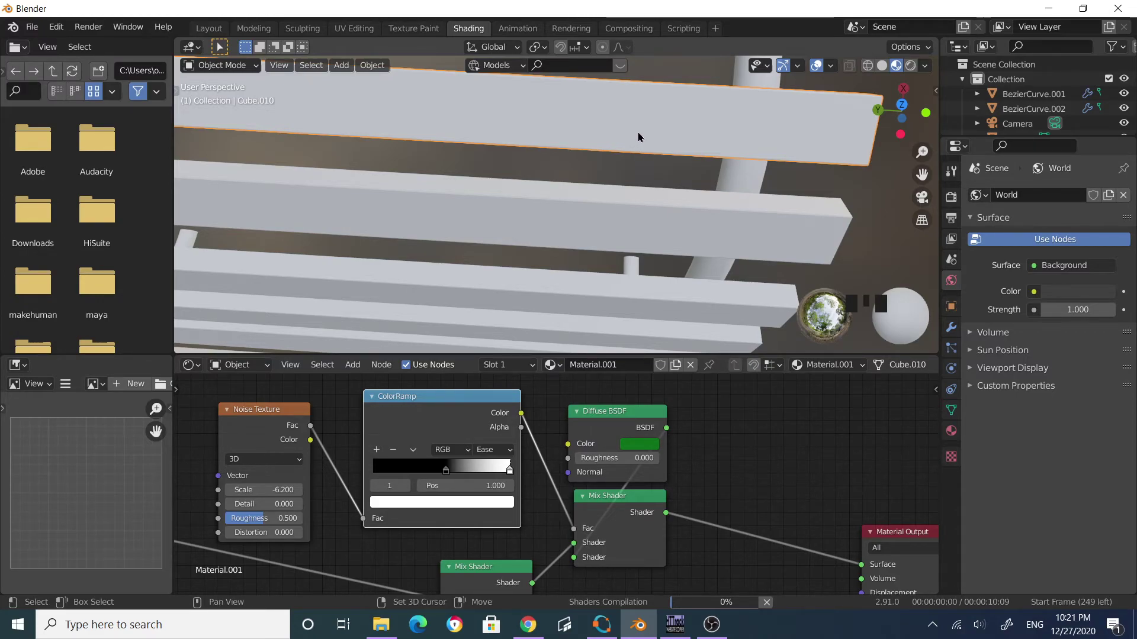
middle_click_drag(639, 132, 781, 160, "shift")
scroll(603, 193, "up", 2)
scroll(688, 196, "up", 4)
scroll(736, 192, "down", 3)
middle_click_drag(736, 193, 708, 211)
scroll(712, 197, "down", 4)
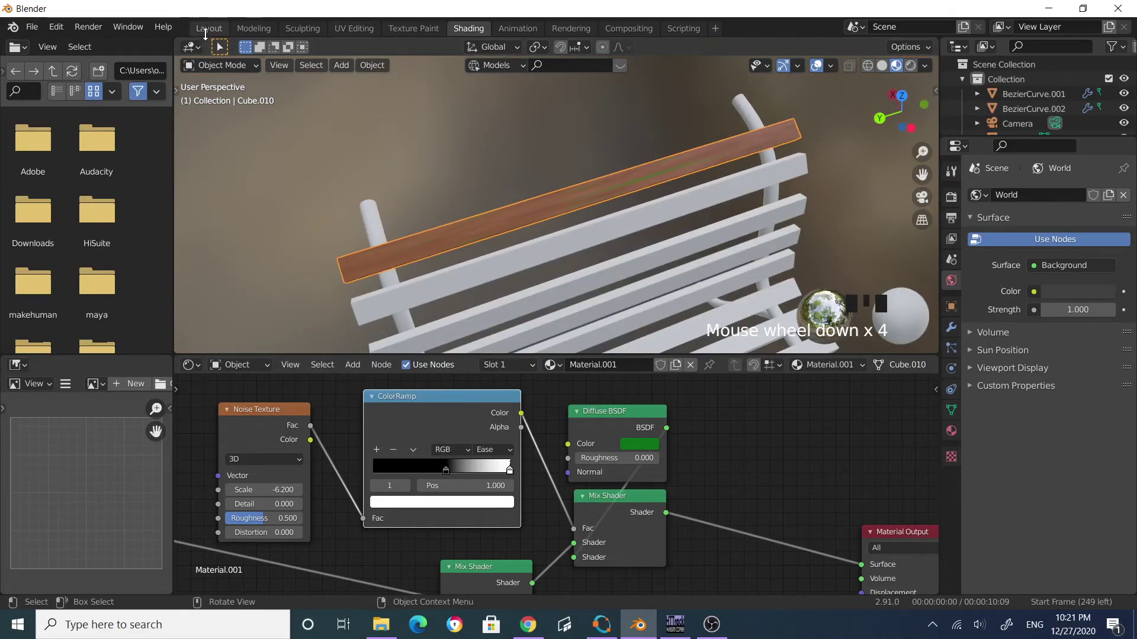
Switch to the Layout workspace and examine the wood material on the top backrest slat from several angles.
left_click(209, 29)
scroll(655, 274, "up", 2)
middle_click_drag(655, 274, 736, 279)
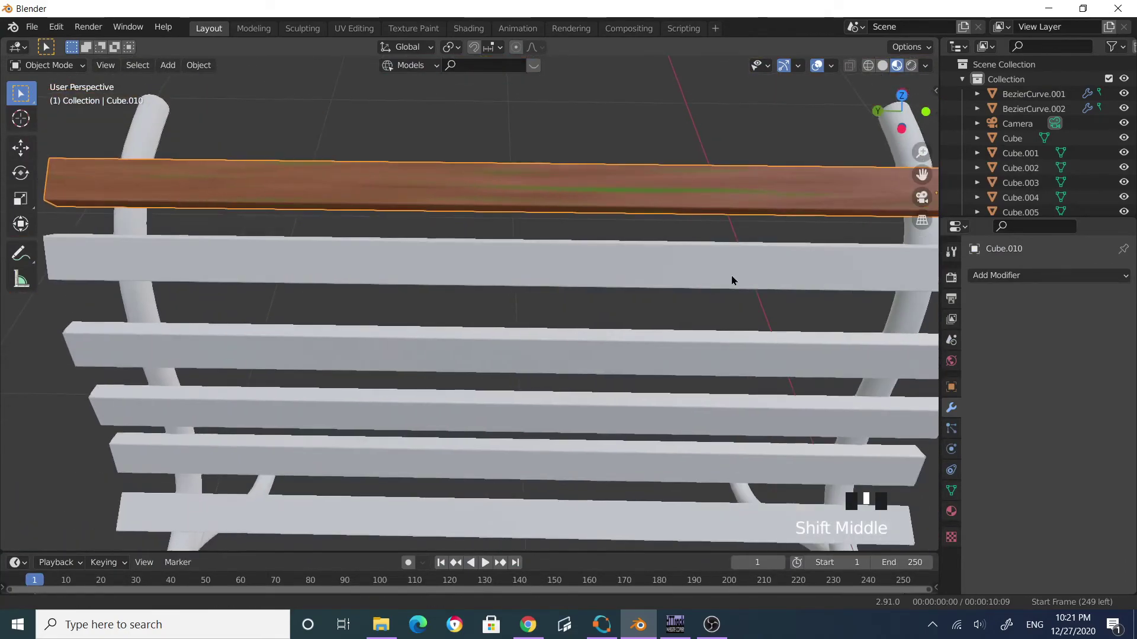
scroll(780, 241, "up", 2)
middle_click_drag(779, 241, 661, 217)
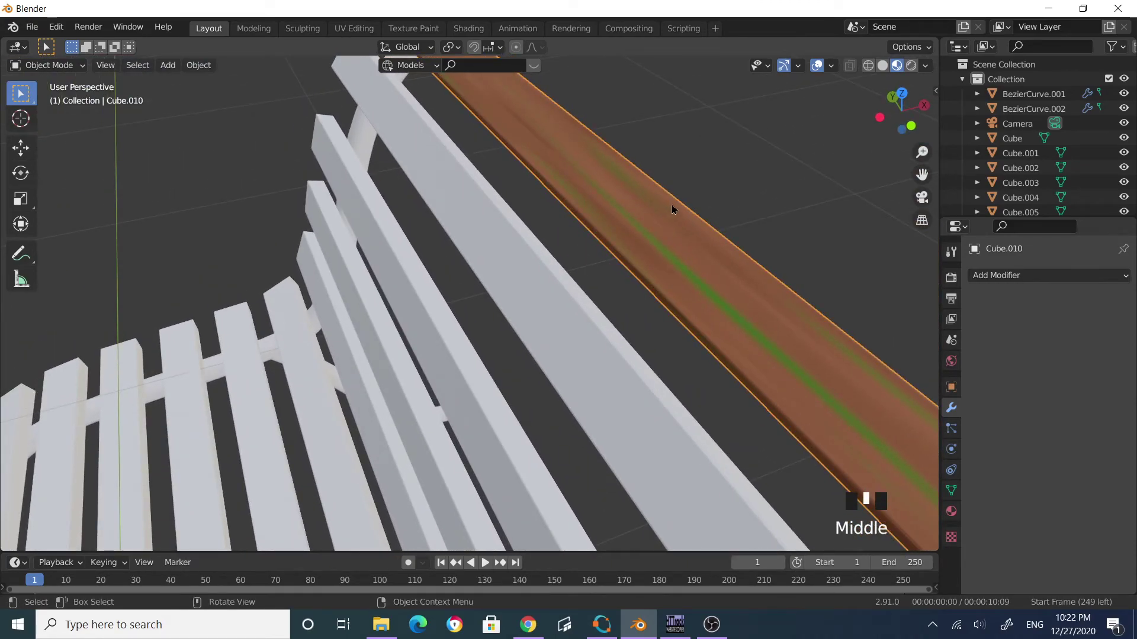
scroll(689, 223, "down", 2)
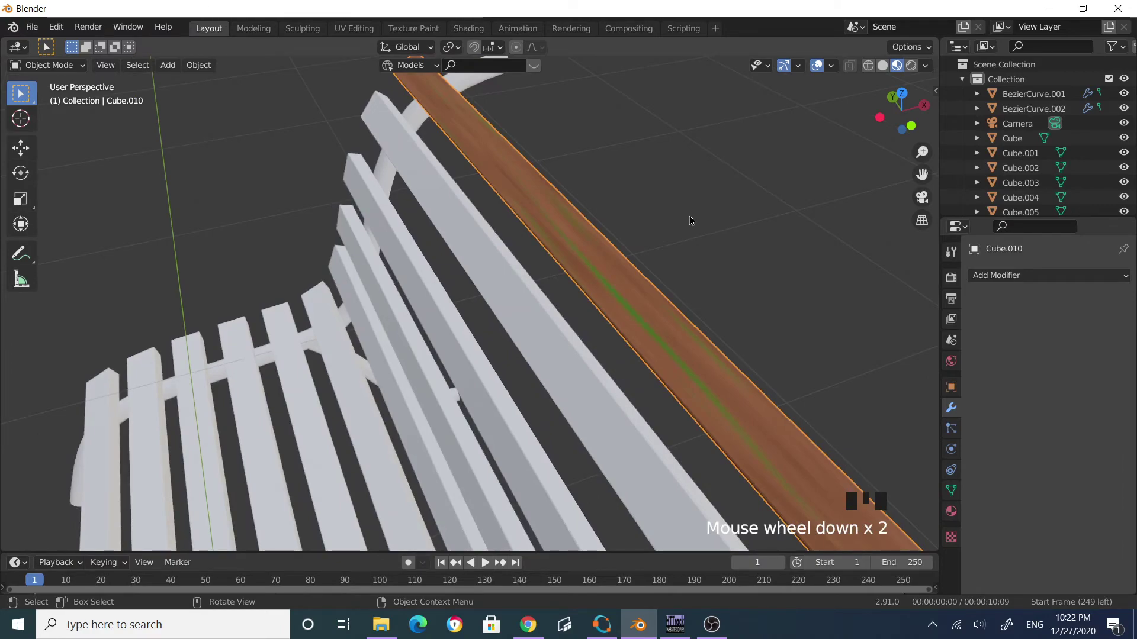
scroll(645, 323, "down", 2)
middle_click_drag(652, 304, 284, 511)
scroll(285, 510, "down", 2)
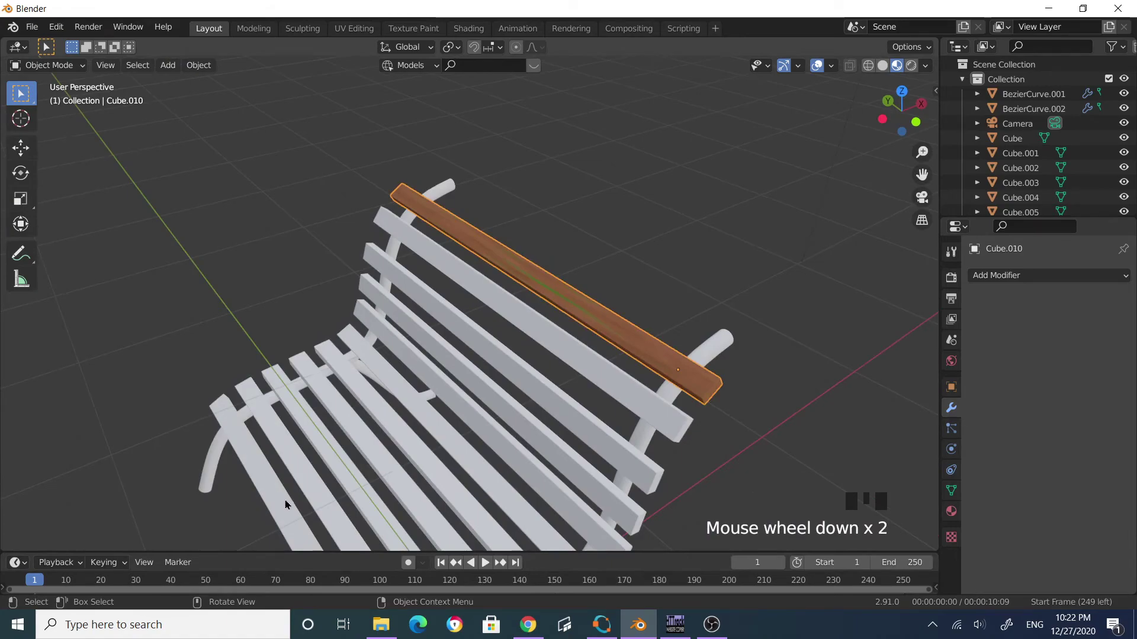
Link the top backrest slat's wood material to all the other seat and backrest slats.
left_click(286, 504)
left_click(351, 470, "shift")
left_click(367, 462, "shift")
left_click(391, 447, "shift")
left_click(418, 431, "shift")
left_click(444, 417, "shift")
left_click(489, 397, "shift")
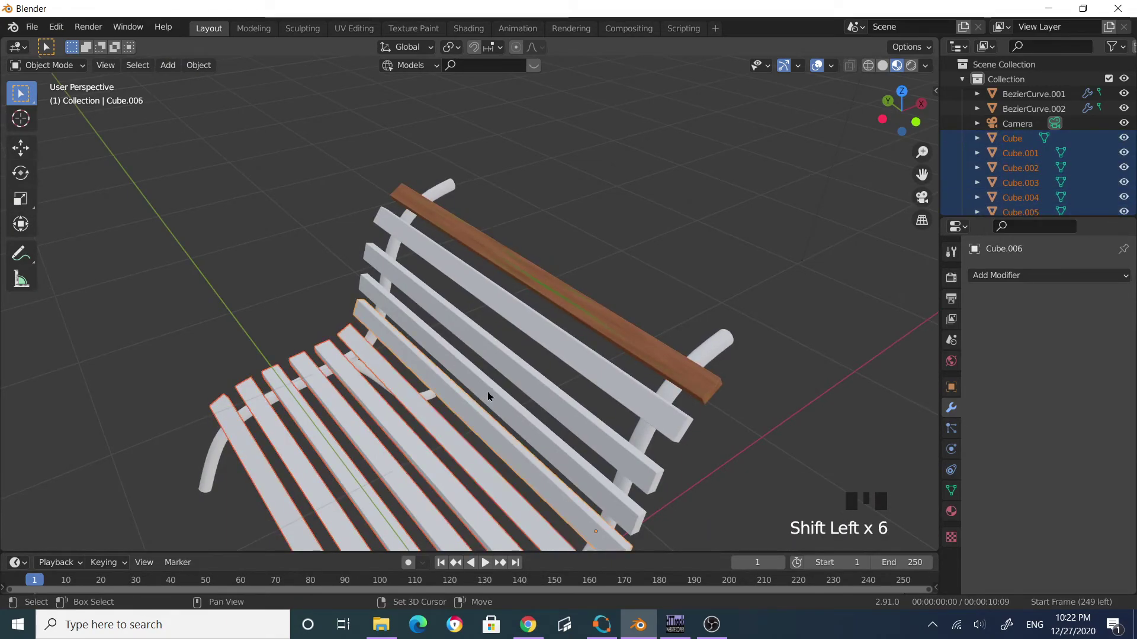
left_click(525, 376, "shift")
left_click(551, 352, "shift")
left_click(589, 312, "shift")
left_click(594, 306, "shift")
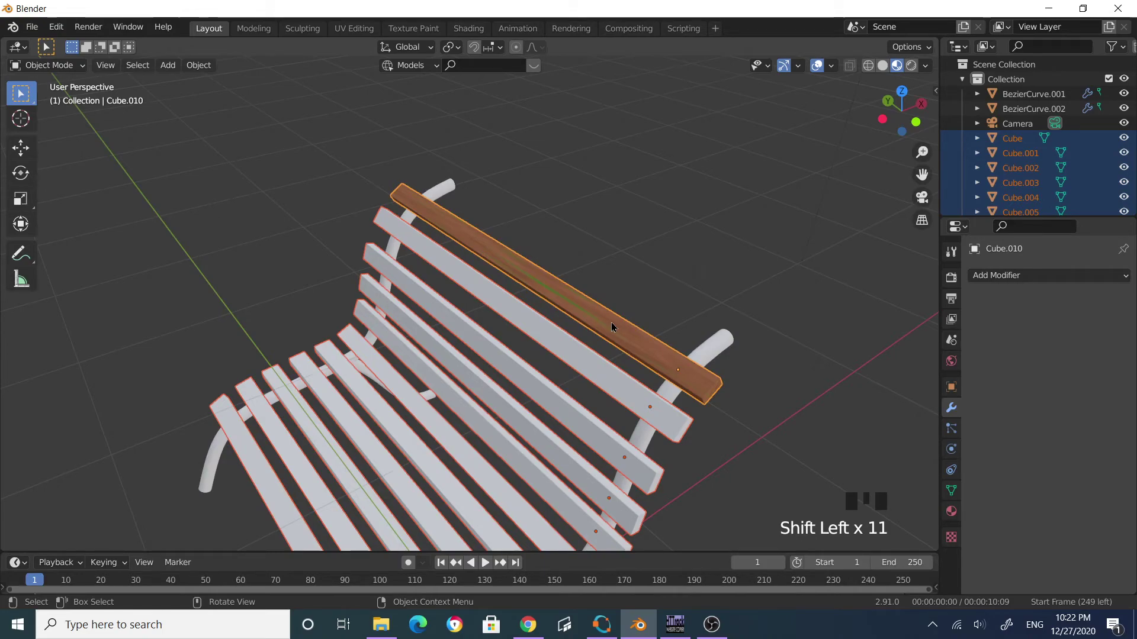
key("ctrl+l")
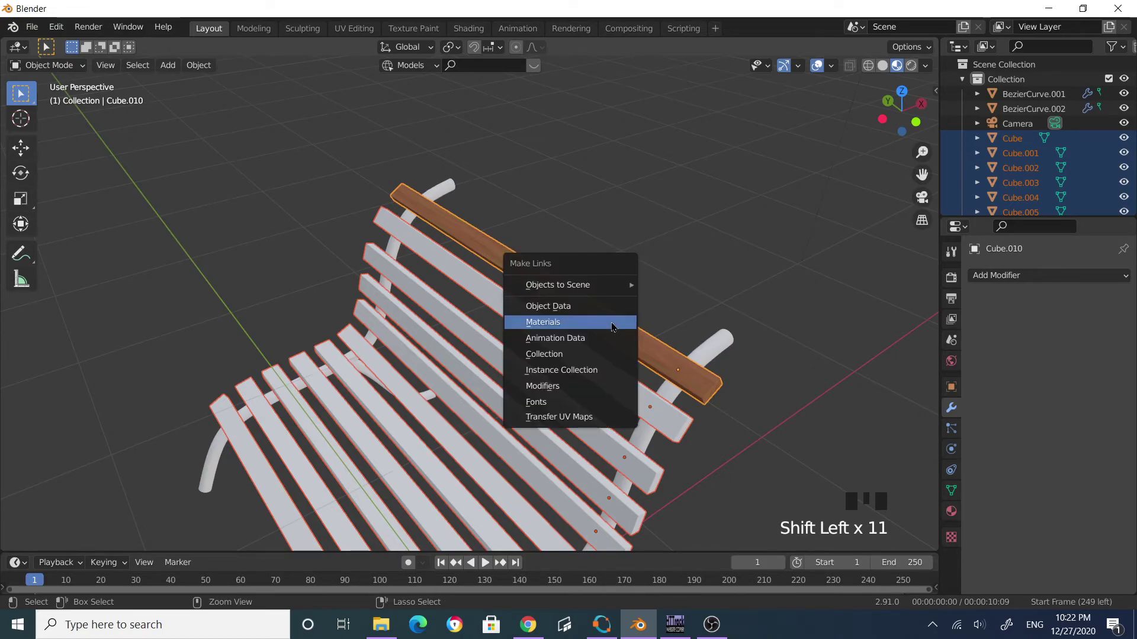
left_click(611, 325)
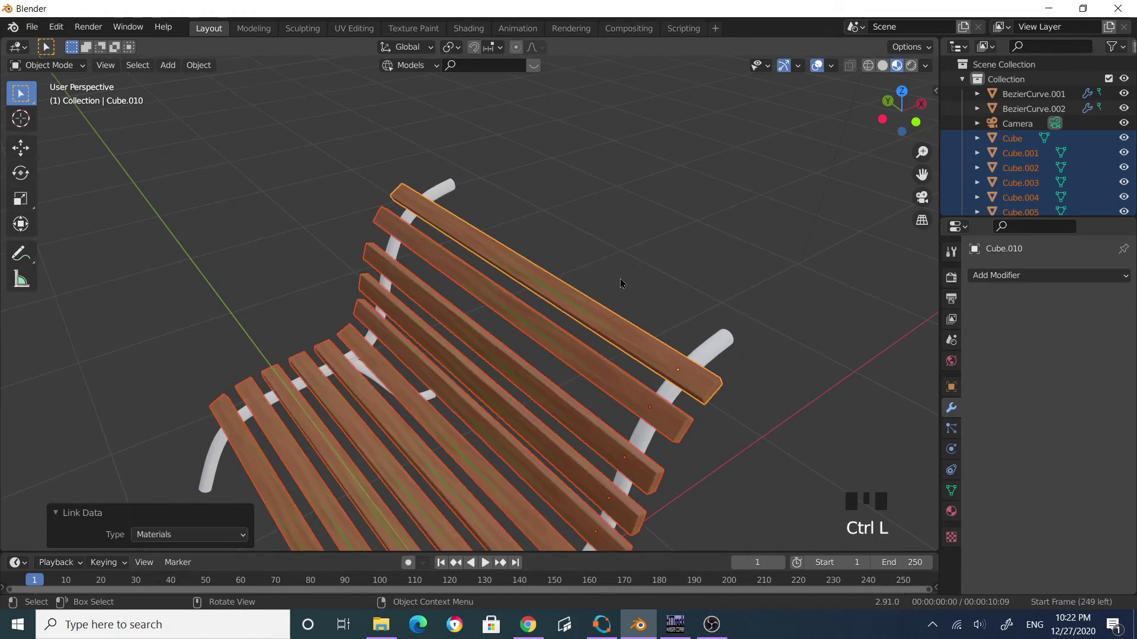
left_click(614, 294)
Add a new material to one curved bench frame and set its base color to black.
middle_click_drag(614, 295, 748, 367)
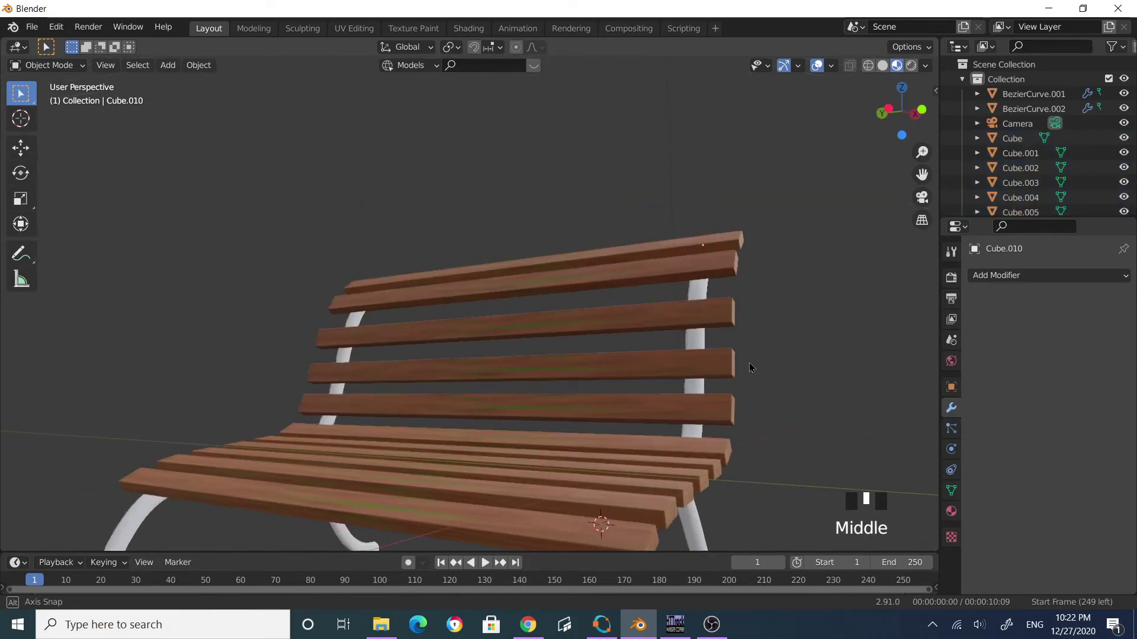
scroll(583, 413, "up", 2)
middle_click_drag(584, 414, 365, 398)
scroll(629, 401, "down", 3)
scroll(382, 395, "down", 2)
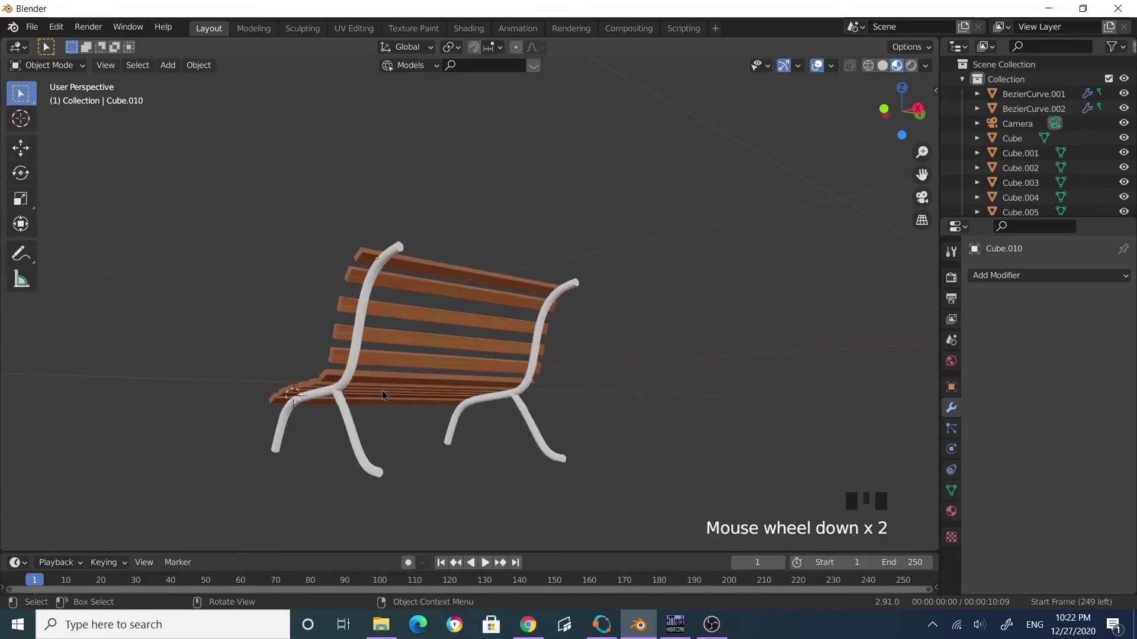
left_click(340, 389)
left_click(388, 469)
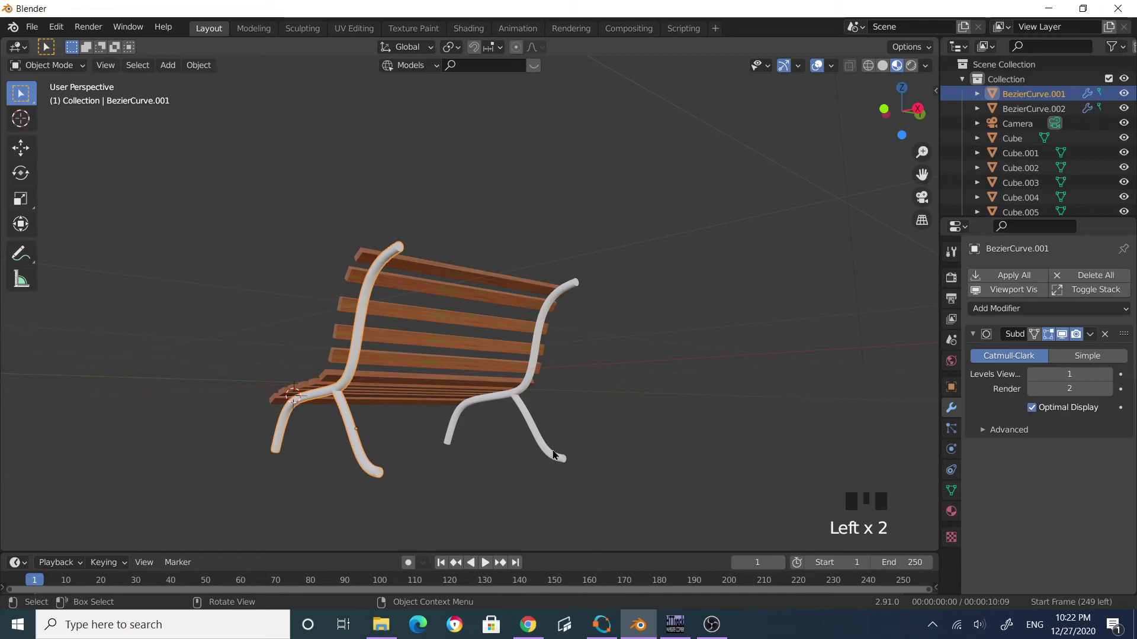
left_click(951, 511)
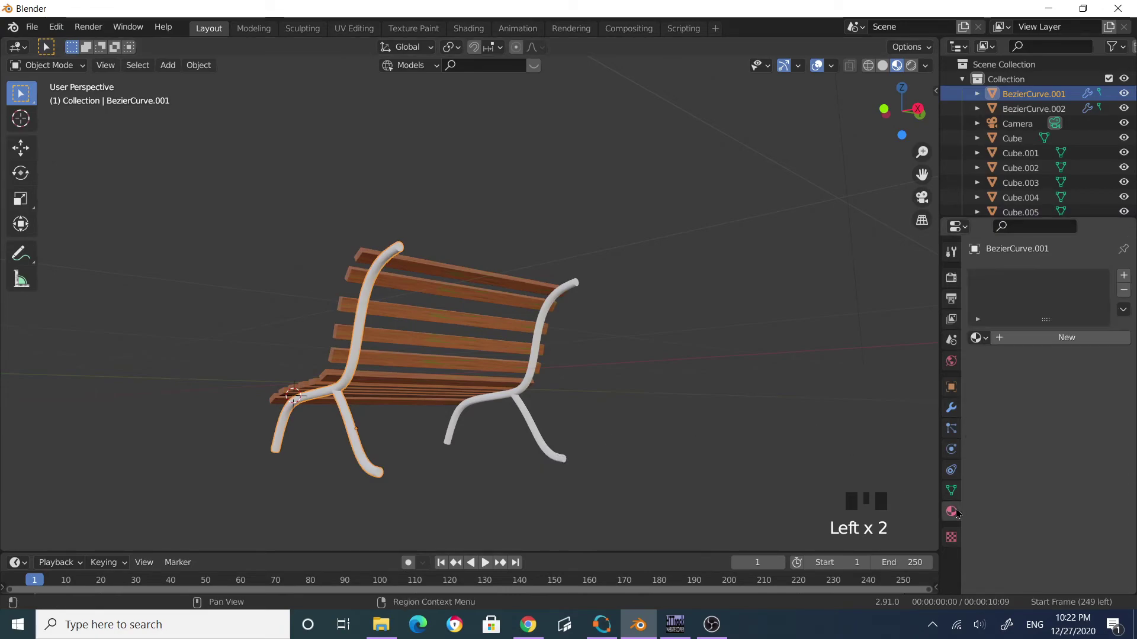
left_click(1066, 337)
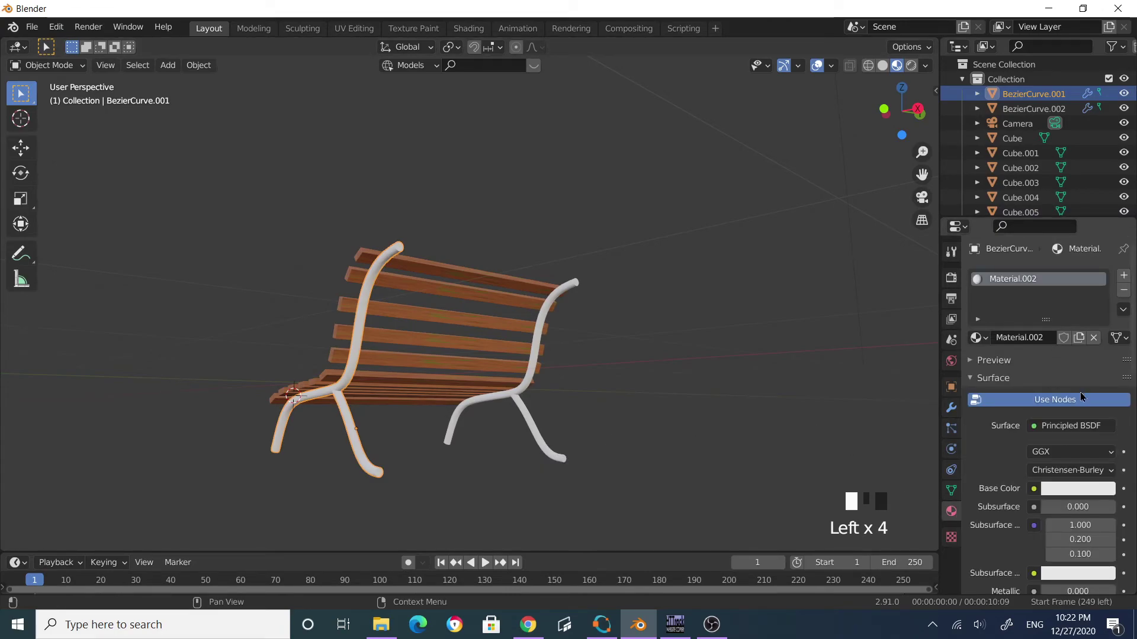
left_click(1080, 488)
left_click_drag(1066, 452, 980, 451)
Set the black frame material's Metallic to 1.000 and Roughness to 0.161.
scroll(1055, 512, "down", 3)
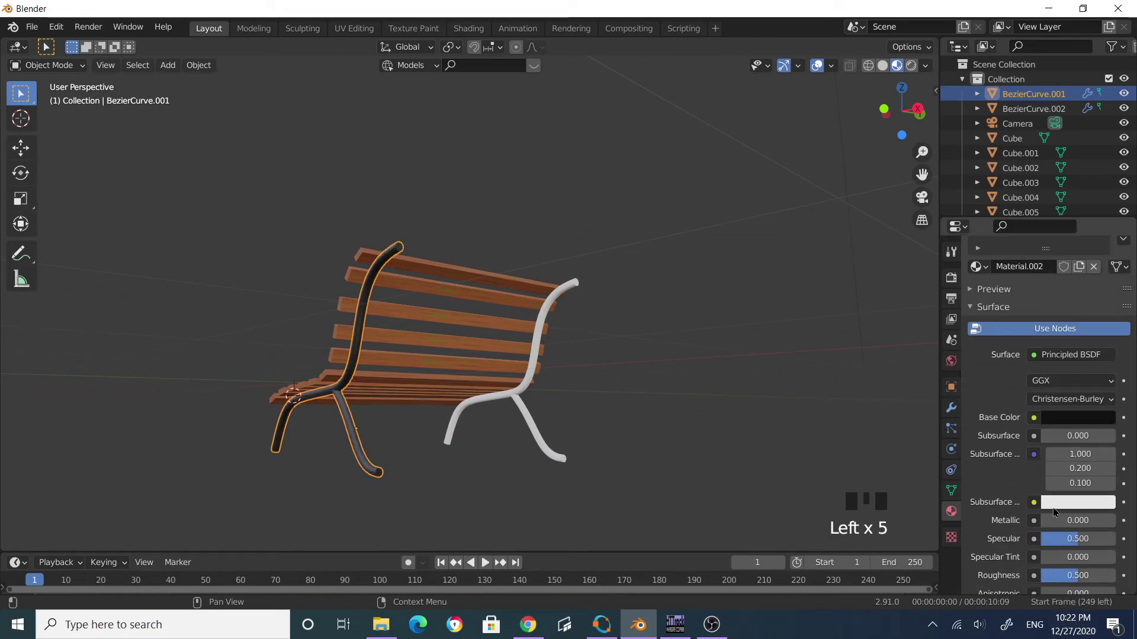
left_click_drag(1060, 521, 1116, 521)
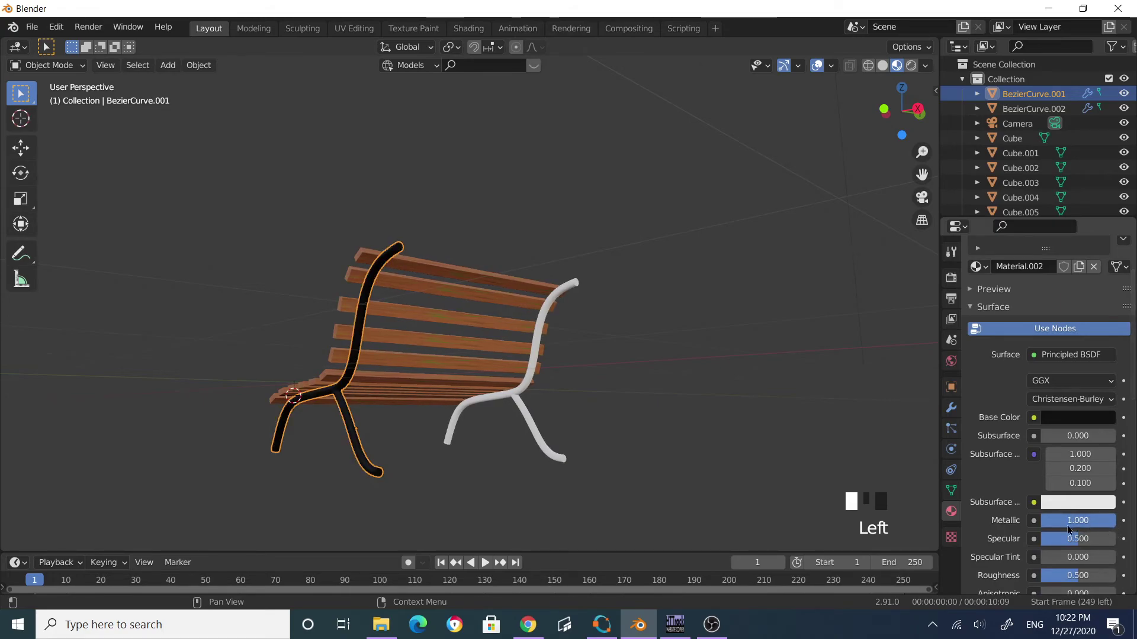
scroll(1095, 546, "down", 2)
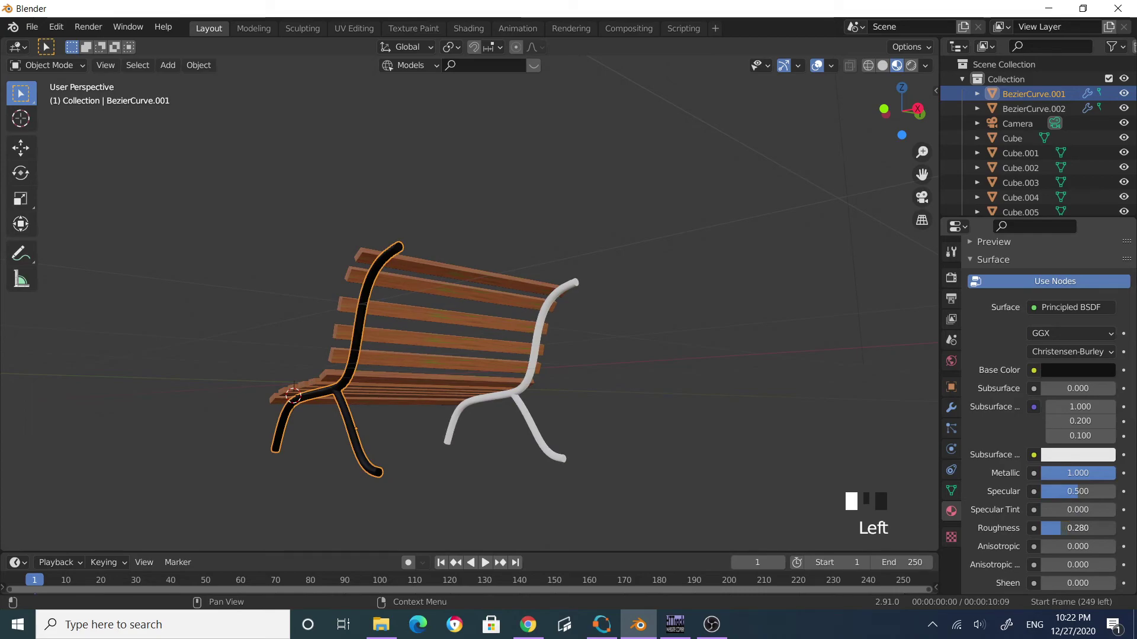
left_click_drag(1077, 528, 1066, 529)
Link the black metal material from the finished frame to the other curved frame.
scroll(415, 394, "up", 2)
middle_click_drag(414, 394, 447, 398)
left_click(644, 398)
middle_click_drag(644, 399, 673, 425)
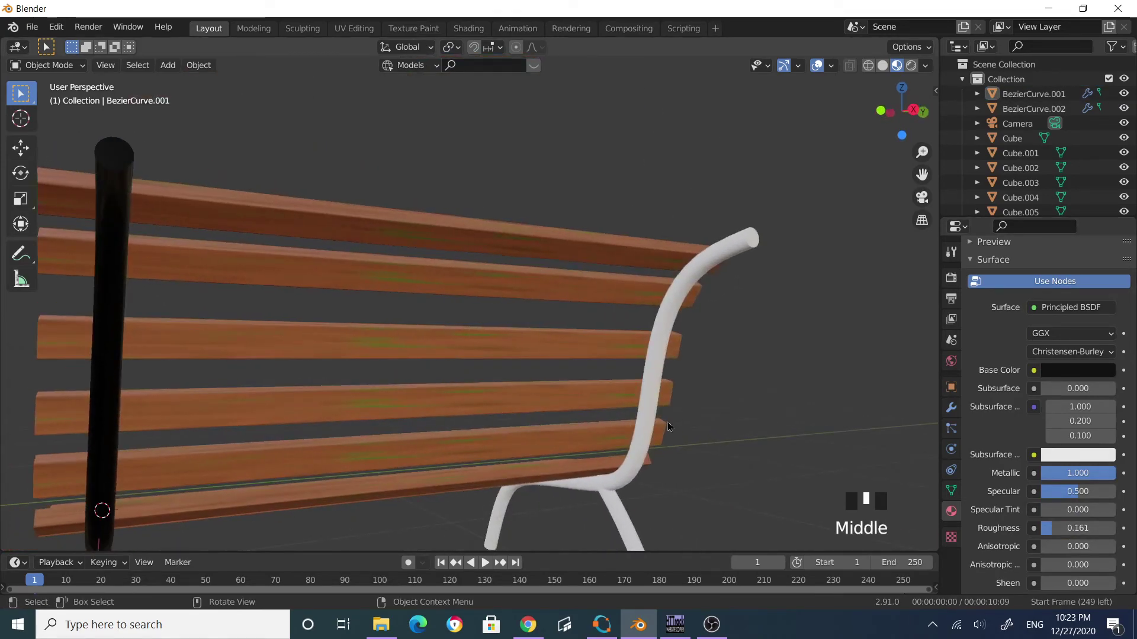
left_click(654, 429)
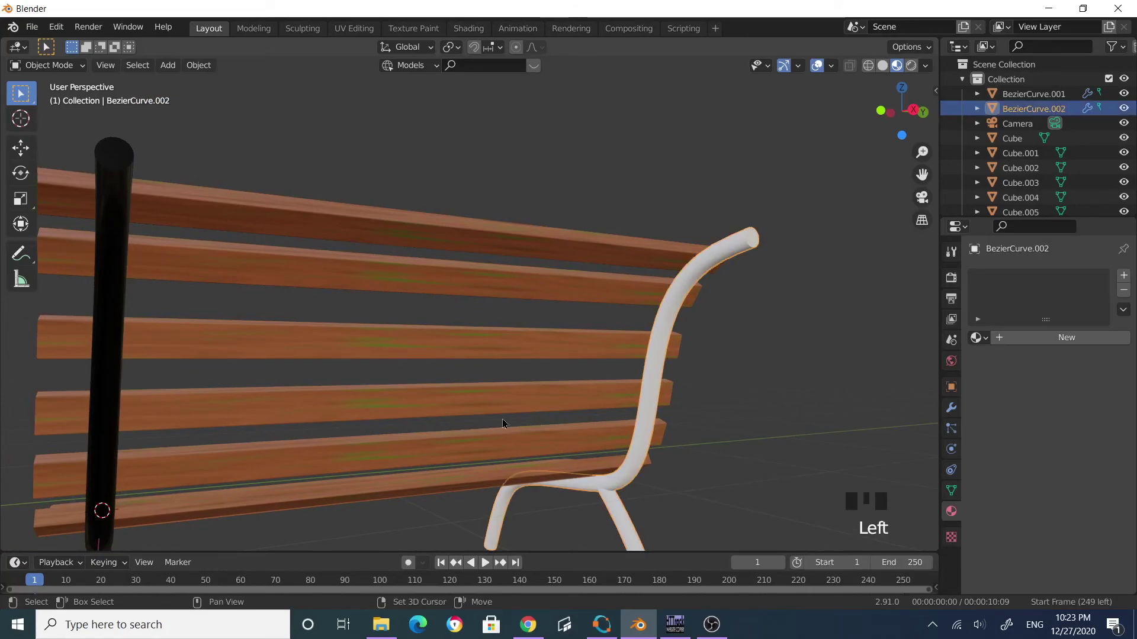
left_click(110, 386, "shift")
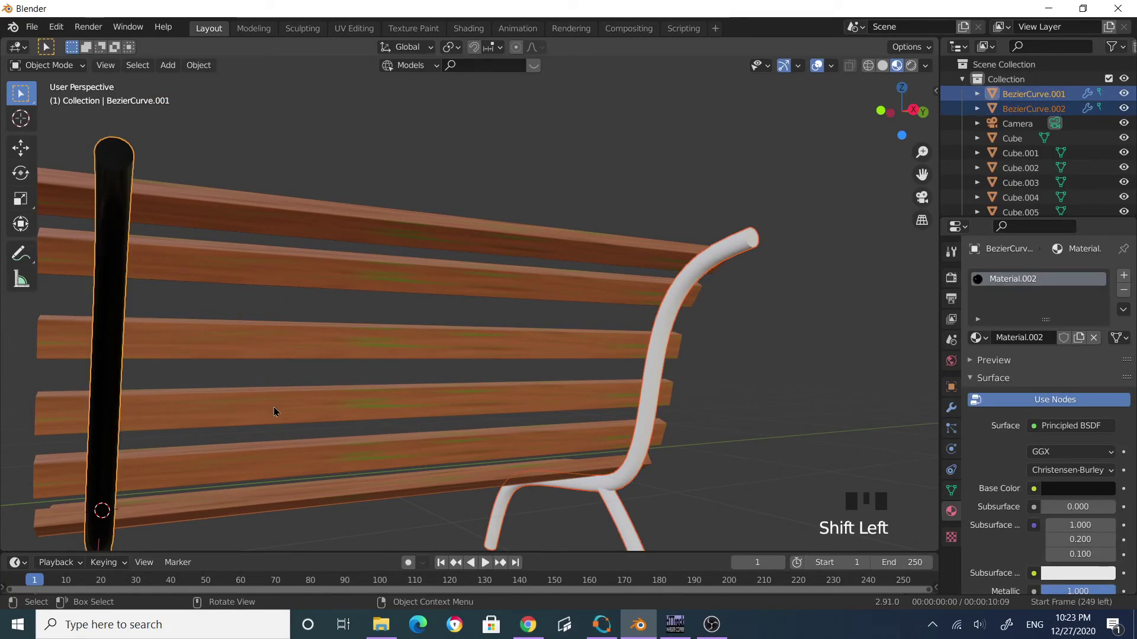
key("ctrl+l")
left_click(276, 407)
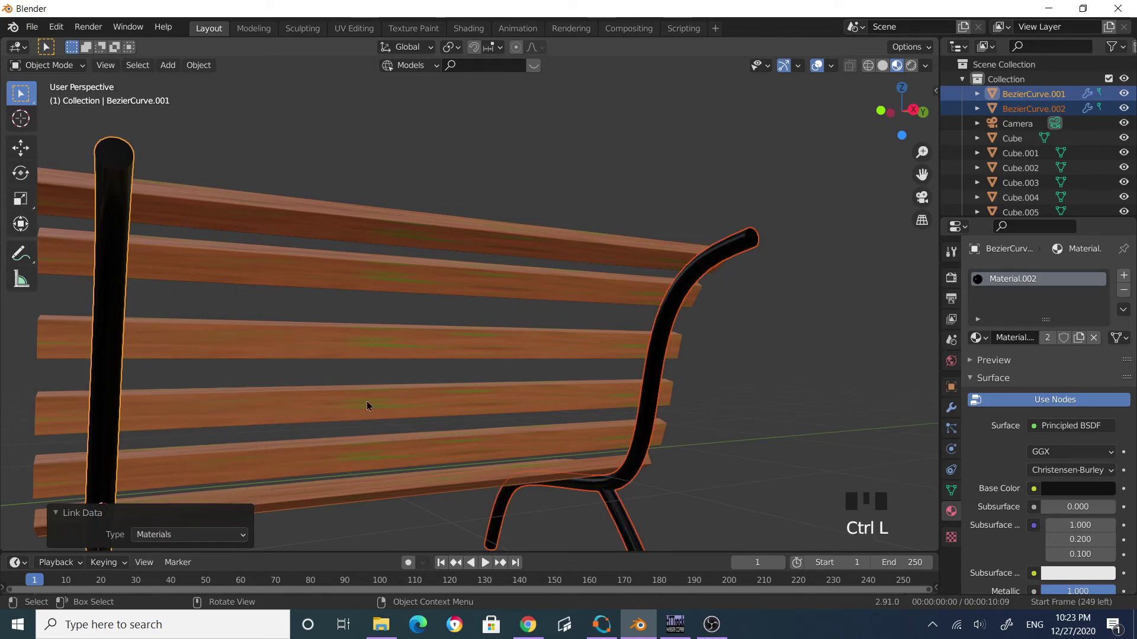
left_click(755, 355)
Select the top backrest slat, switch to the Shading workspace, and examine its wood material nodes and the green streaks on the slats.
middle_click_drag(755, 355, 641, 405)
scroll(464, 379, "down", 3)
scroll(431, 386, "up", 2)
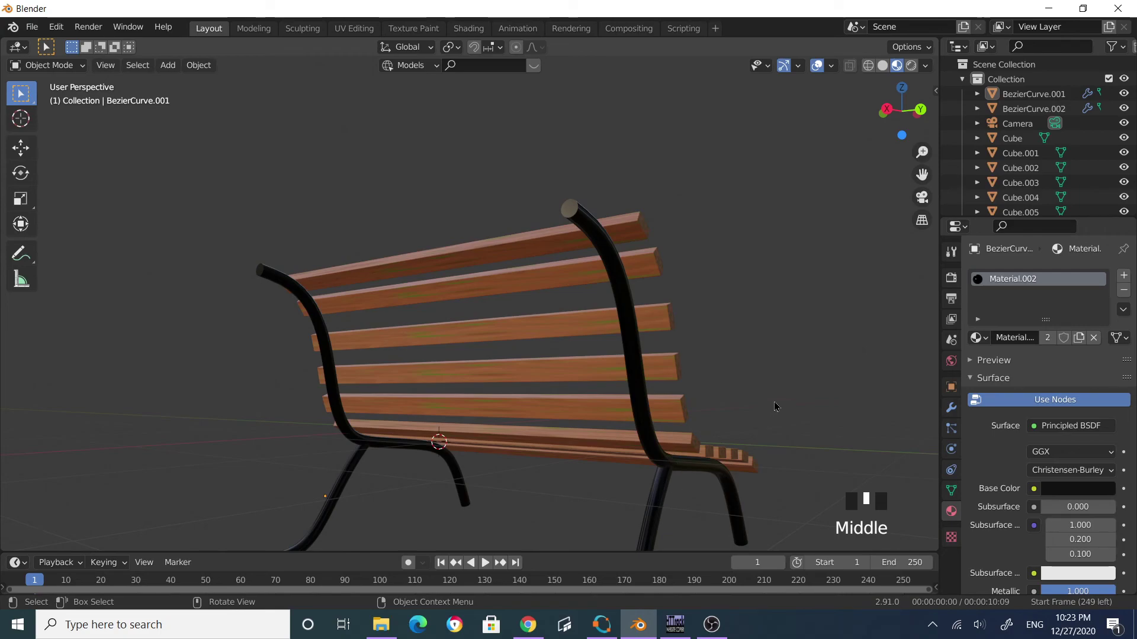
middle_click_drag(775, 406, 615, 414)
left_click(443, 270)
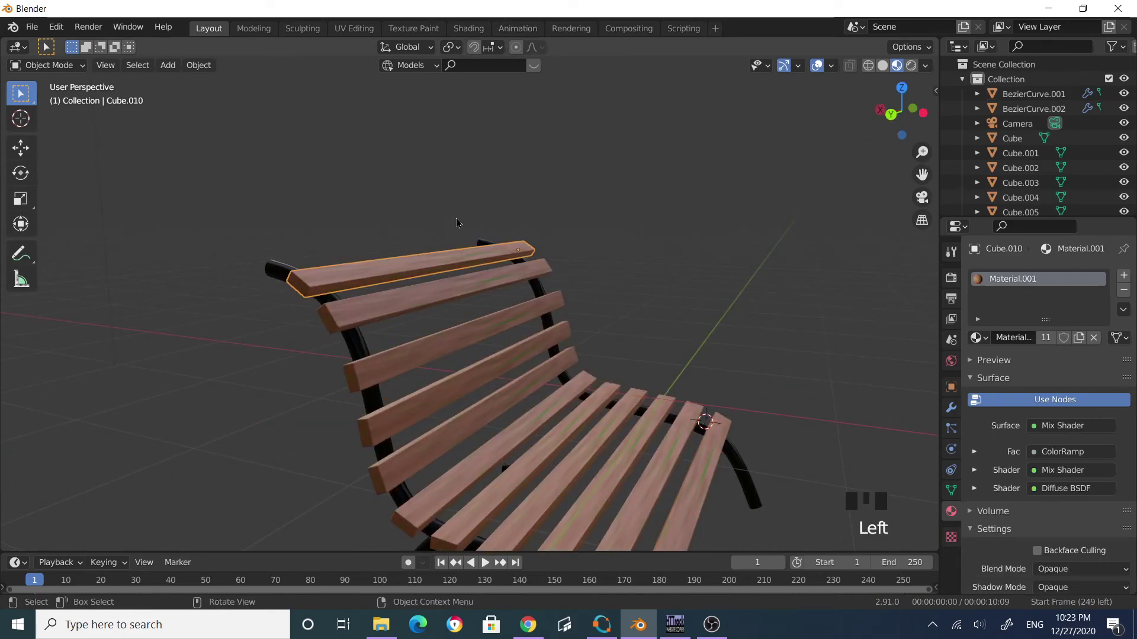
left_click(472, 29)
scroll(681, 267, "down", 3)
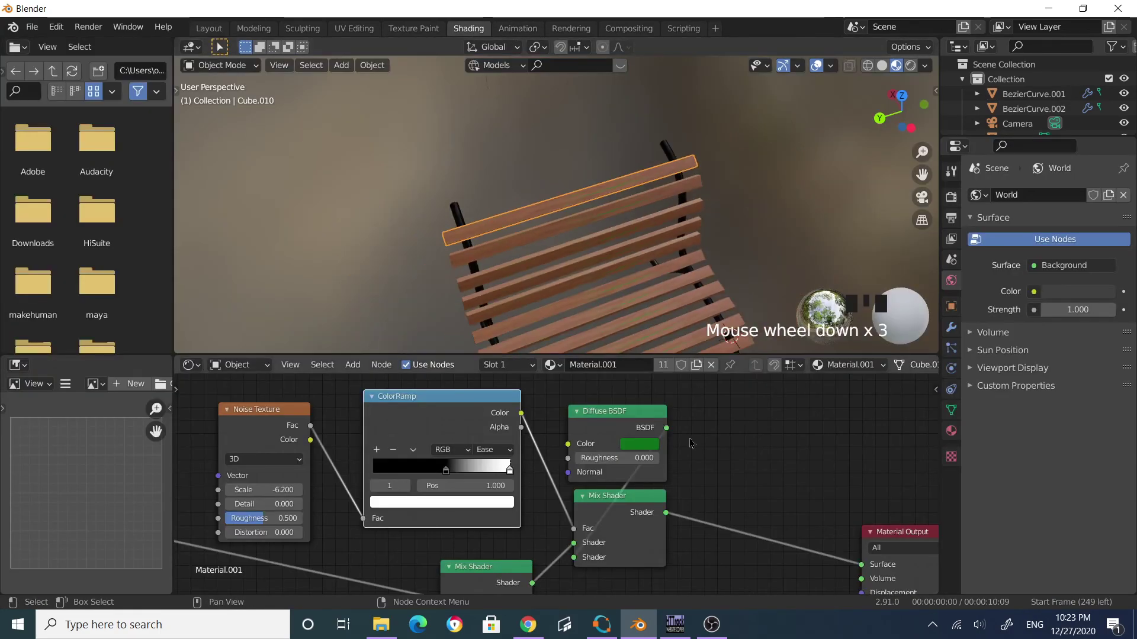
scroll(681, 423, "down", 3)
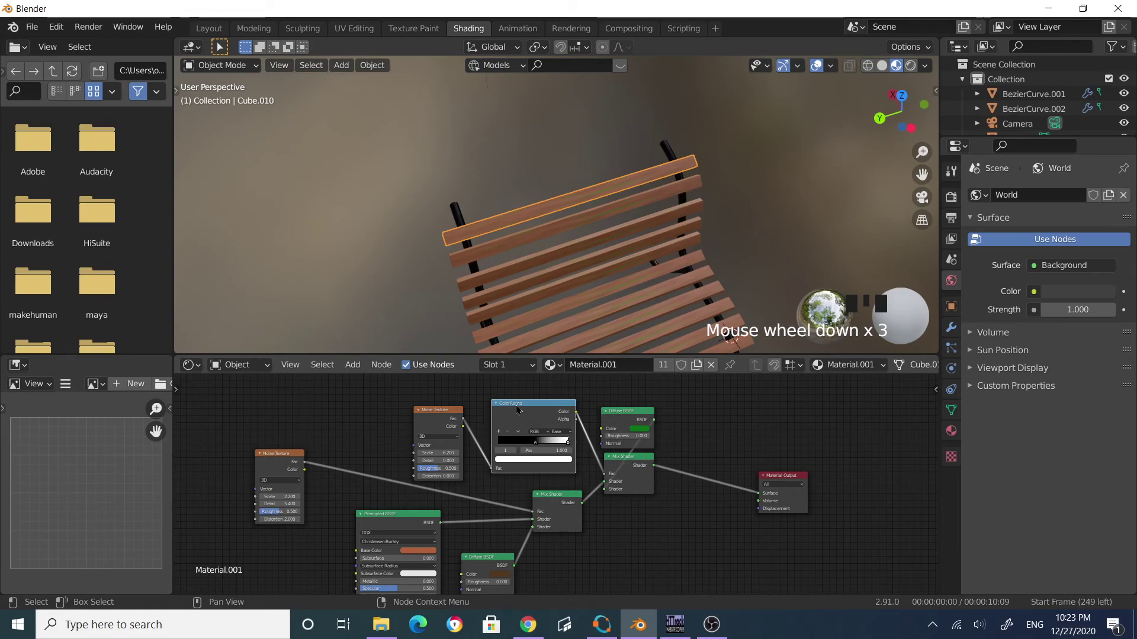
scroll(671, 266, "up", 7)
middle_click_drag(687, 233, 636, 182)
scroll(635, 183, "down", 4)
mouse_move(660, 224)
middle_mouse_down()
mouse_move(702, 213)
mouse_move(642, 221)
middle_mouse_up()
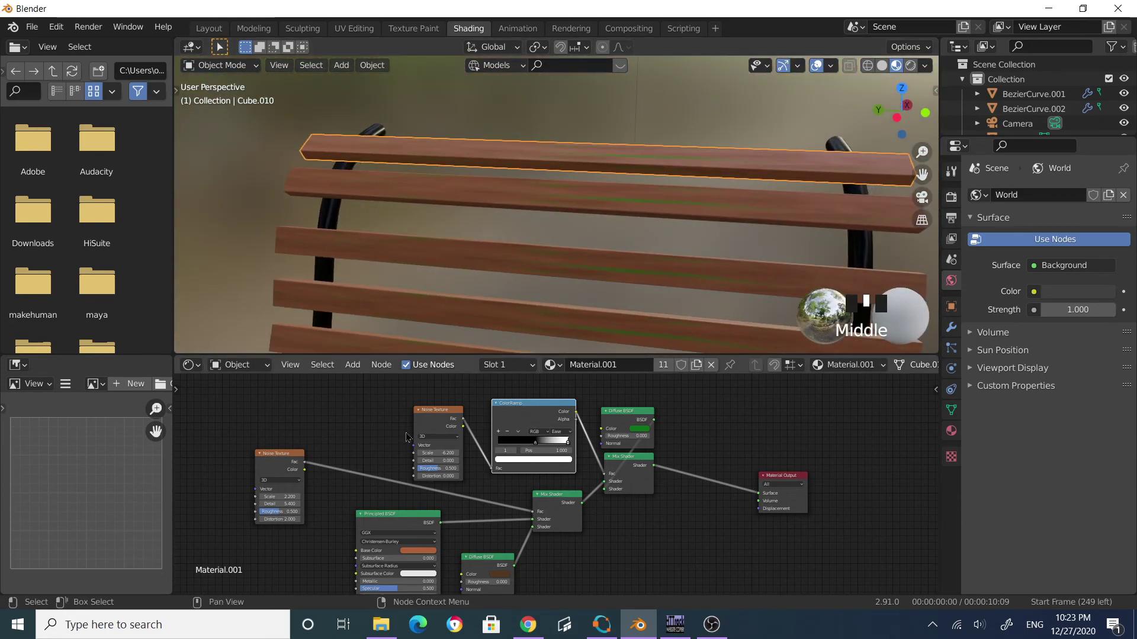
scroll(441, 459, "up", 3)
scroll(441, 459, "up", 1)
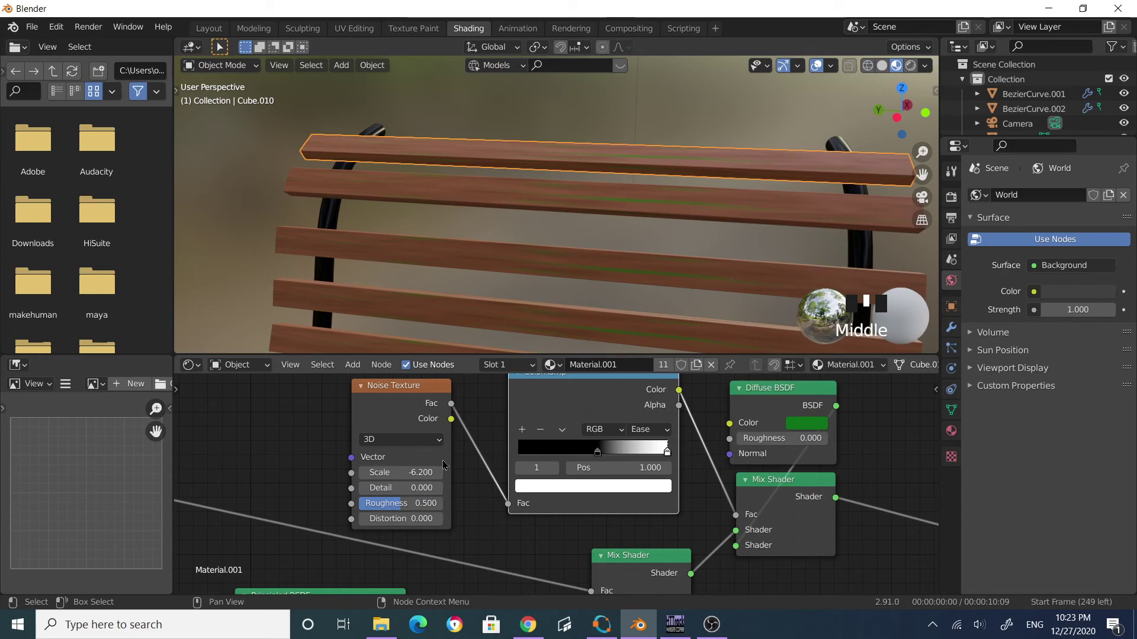
scroll(443, 465, "down", 4)
middle_click_drag(693, 190, 616, 224)
scroll(621, 224, "up", 5)
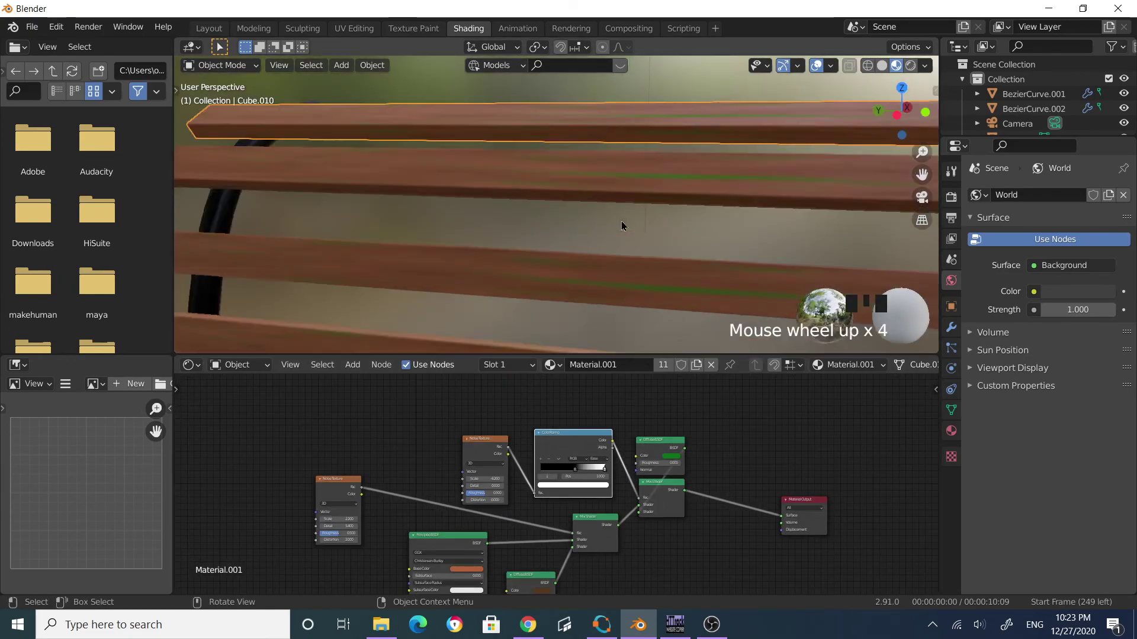
middle_click_drag(648, 176, 623, 312)
middle_click_drag(685, 253, 664, 210)
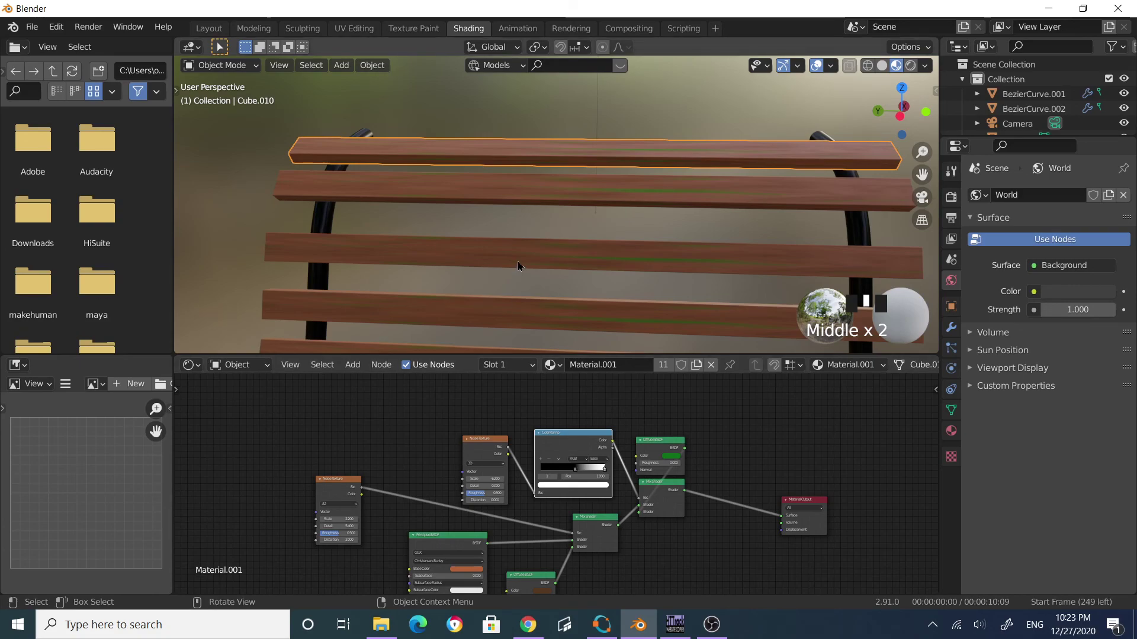
middle_click_drag(518, 265, 669, 275)
scroll(632, 236, "down", 3)
scroll(787, 200, "down", 2)
scroll(706, 229, "down", 3)
Switch to the Layout workspace and examine the whole textured bench from several angles and distances.
left_click(208, 27)
middle_click_drag(639, 325, 613, 342)
scroll(636, 325, "down", 3)
scroll(571, 344, "down", 3)
scroll(574, 351, "down", 2)
mouse_move(549, 385)
middle_mouse_down()
mouse_move(685, 372)
mouse_move(604, 381)
mouse_move(634, 317)
mouse_move(573, 410)
mouse_move(544, 397)
middle_mouse_up()
scroll(634, 320, "up", 3)
middle_click_drag(675, 388, 806, 373)
scroll(805, 372, "down", 3)
middle_click_drag(642, 368, 719, 383)
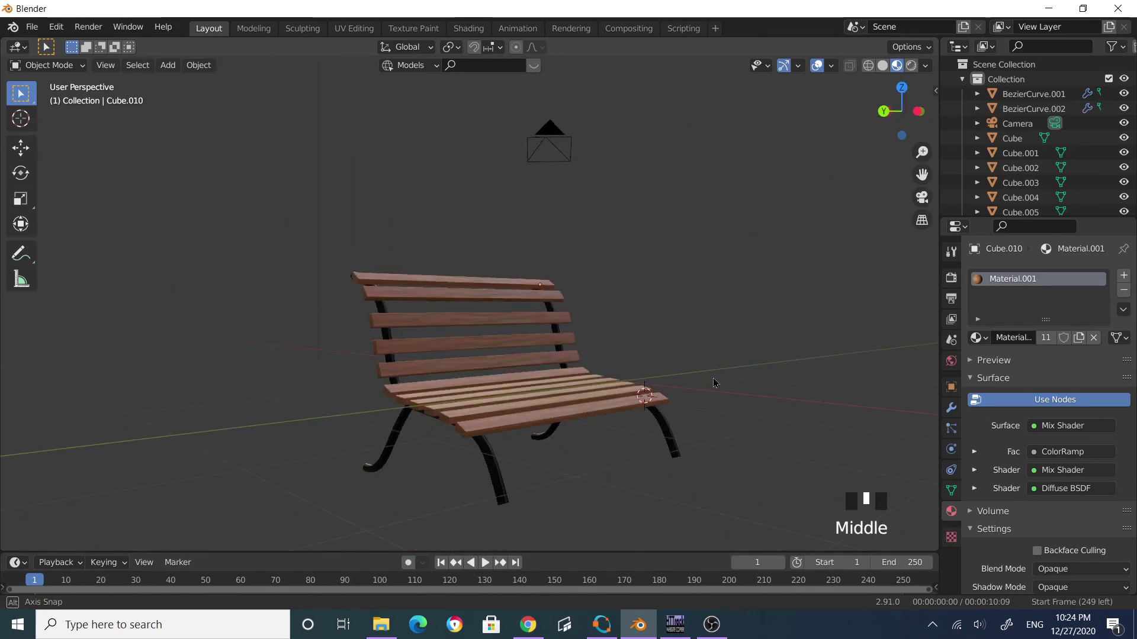
scroll(546, 382, "up", 2)
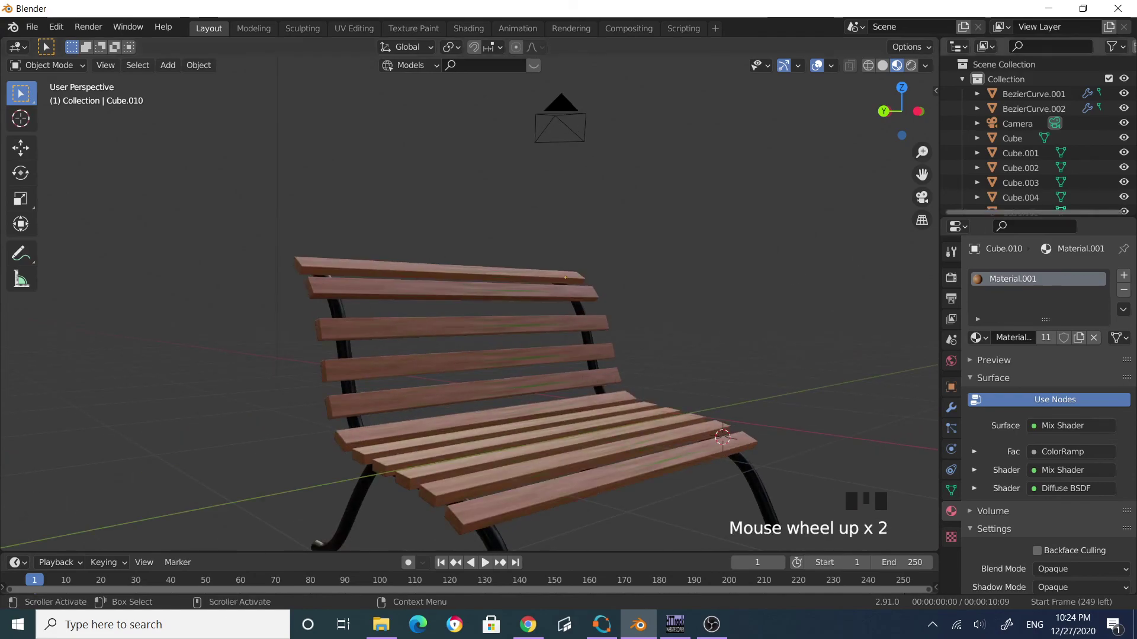